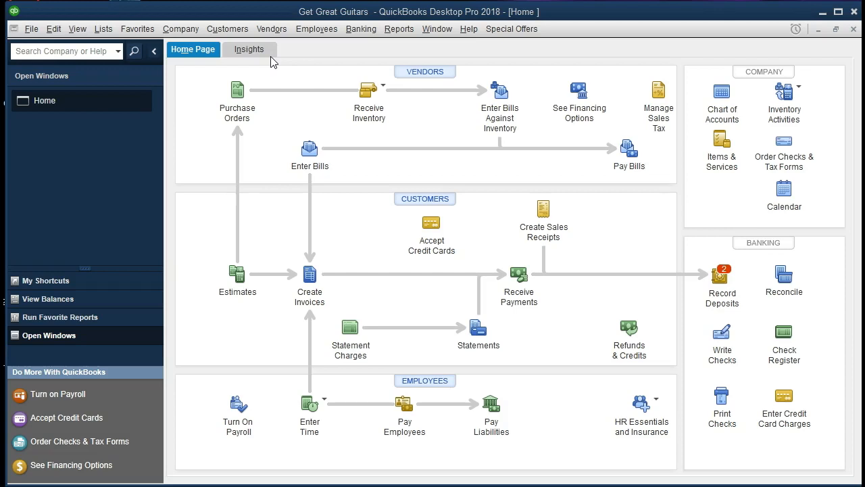
click(32, 29)
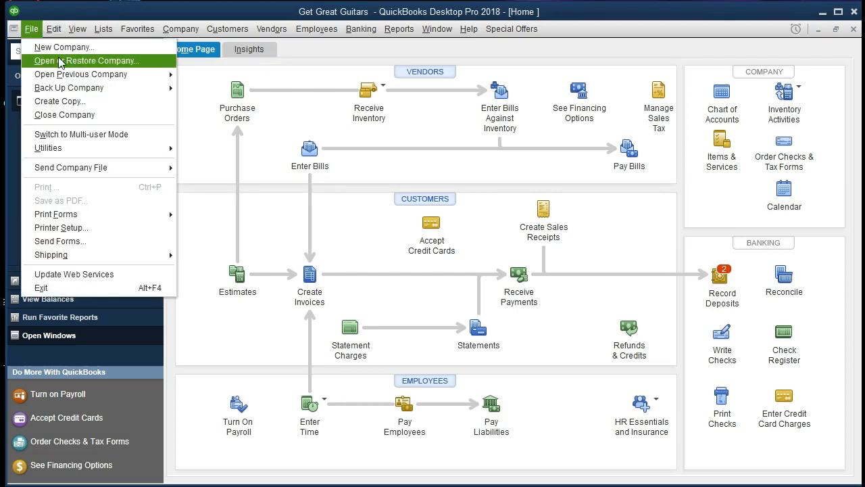
click(200, 129)
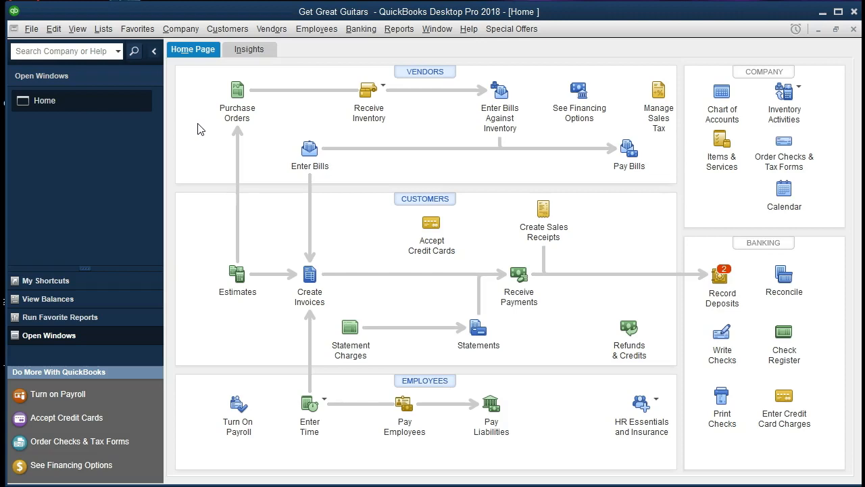
- Open the Balance Sheet Standard report from the company and financial reports
click(413, 31)
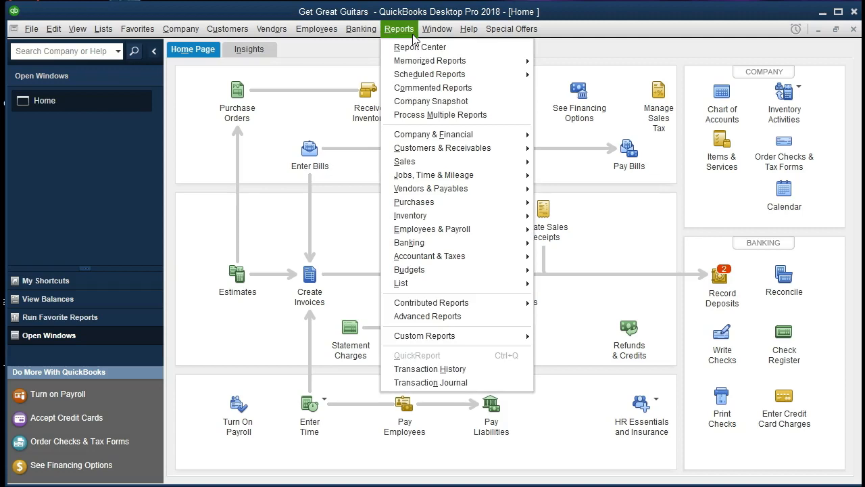
mouse_move(497, 138)
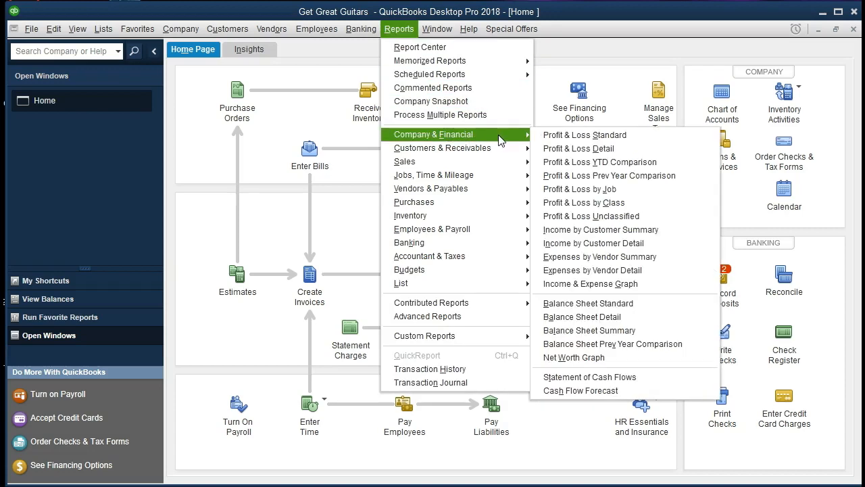
click(542, 310)
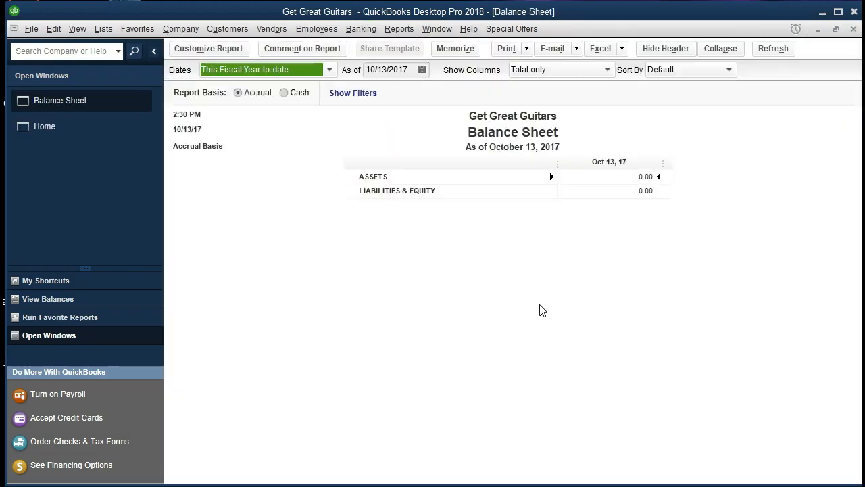
- Customize the balance sheet's date range to run from 01/01/2021 to 12/31/2021
click(235, 53)
key(Tab)
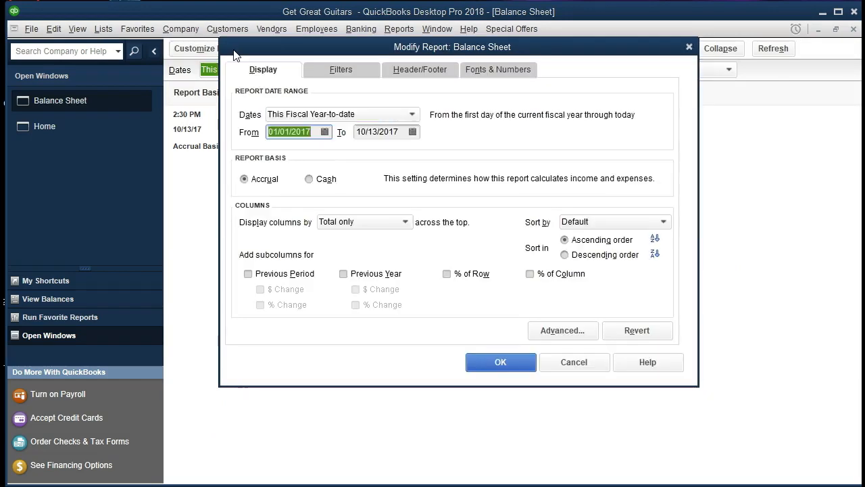
text(010121)
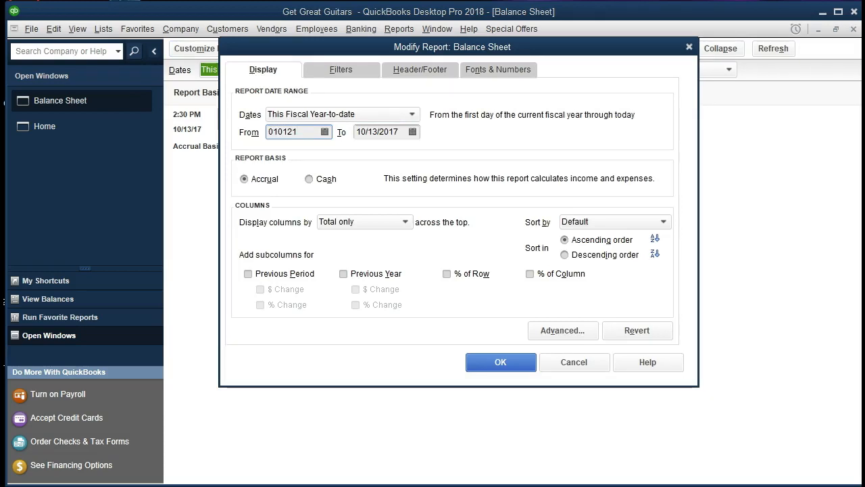
key(Tab)
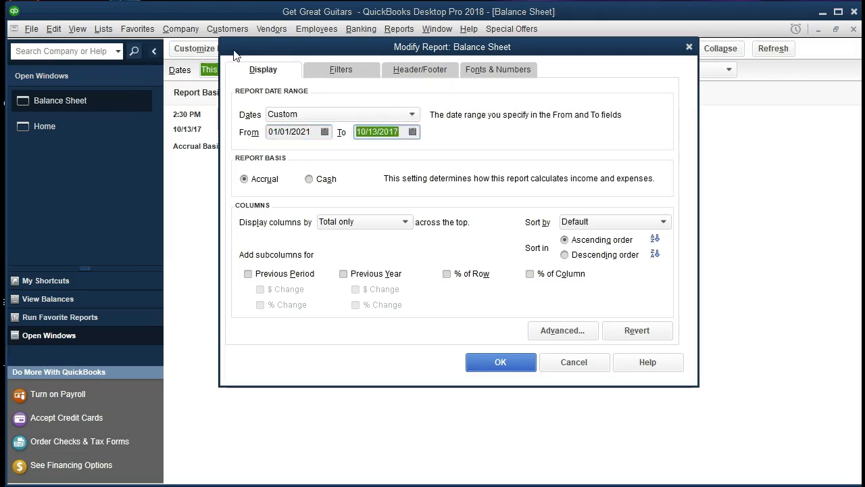
text(123121)
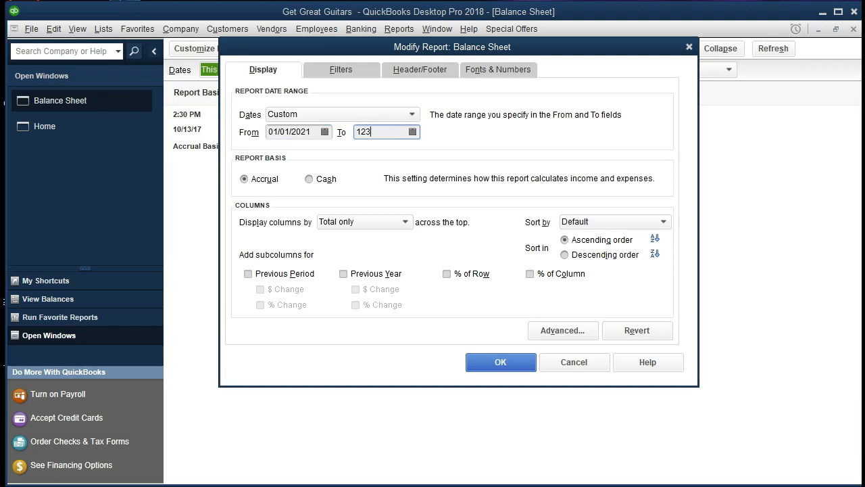
key(Tab)
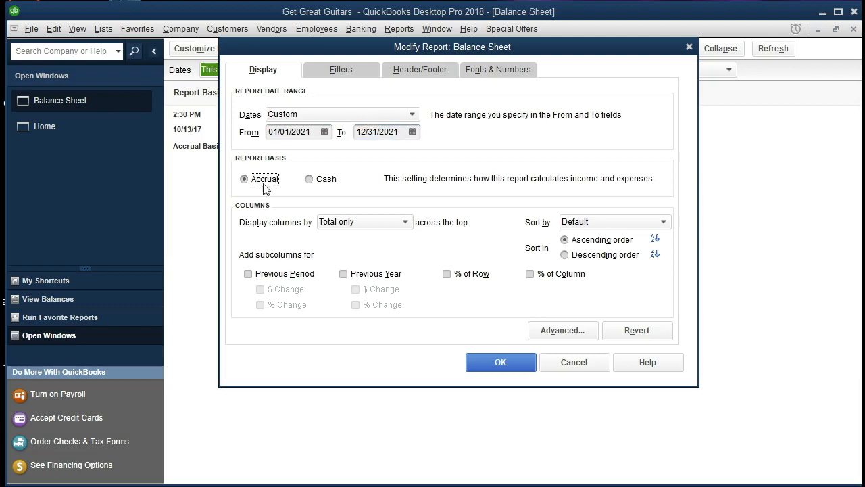
click(479, 367)
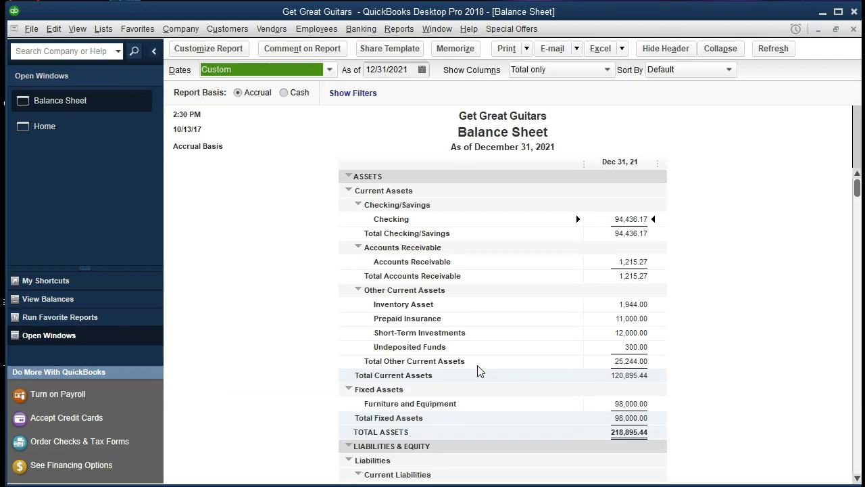
- Examine the liabilities and equity sections of the balance sheet, focusing on the Loan Payable balance
scroll(479, 370, down, 3)
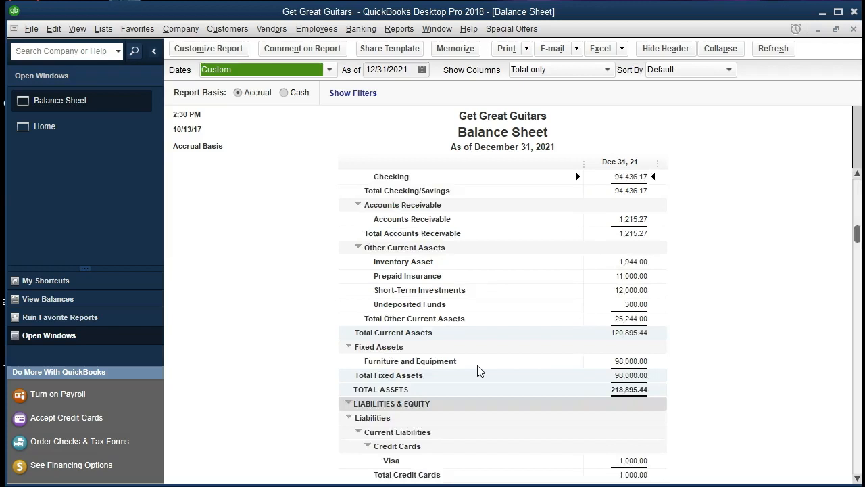
scroll(478, 371, down, 2)
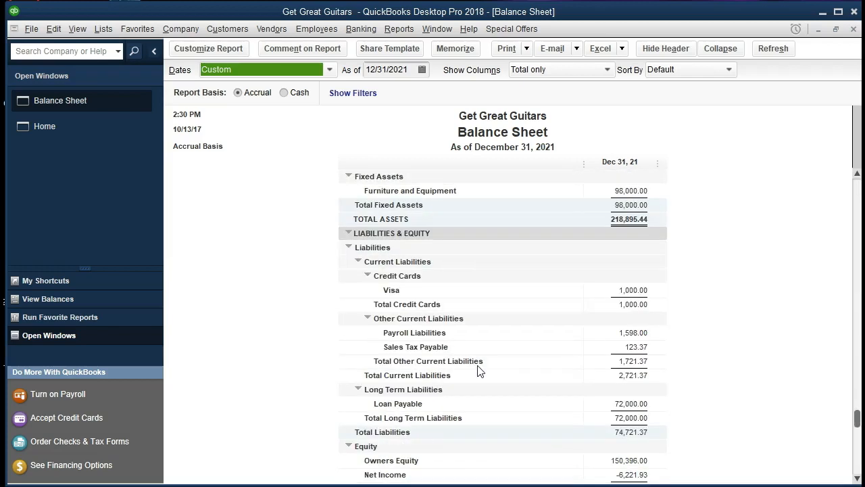
click(637, 403)
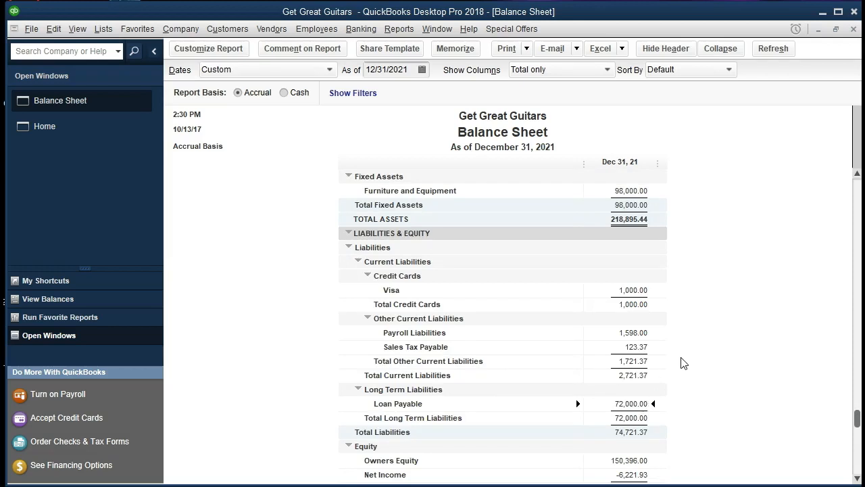
scroll(682, 362, down, 1)
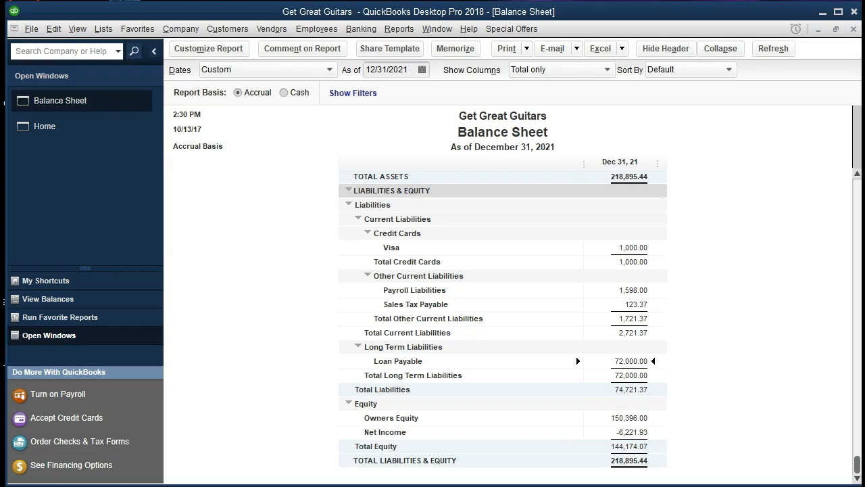
- Switch to Excel and review the loan amount, number of monthly payments, rate and amortization table headings on Sheet1 (2)
key(alt+Tab)
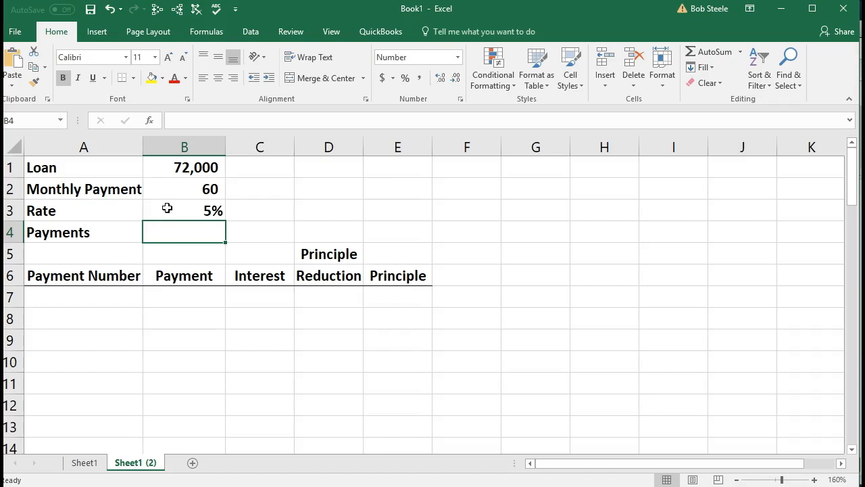
click(185, 168)
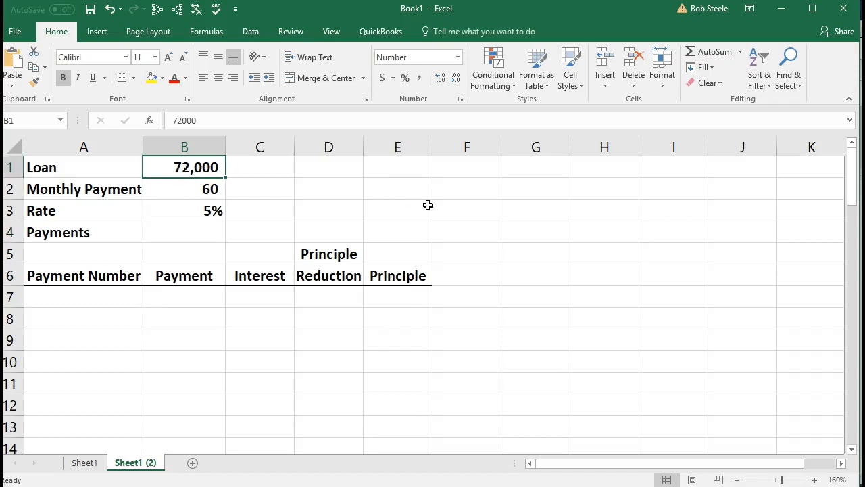
key(Down)
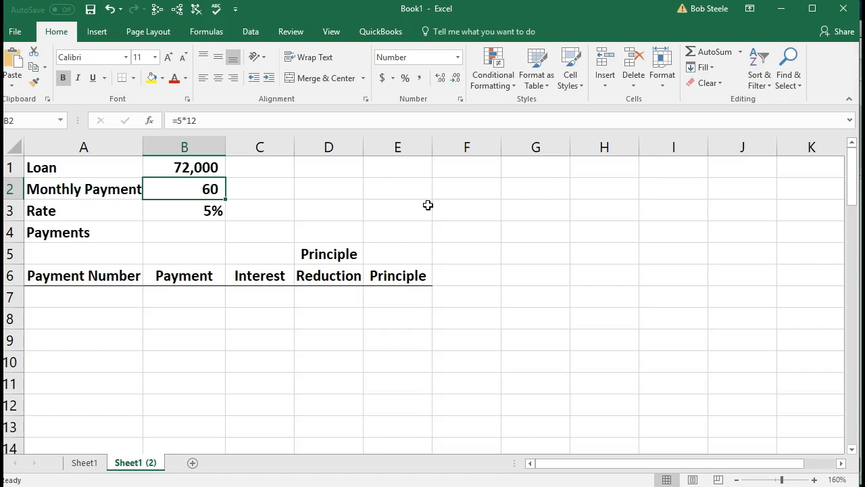
key(Down)
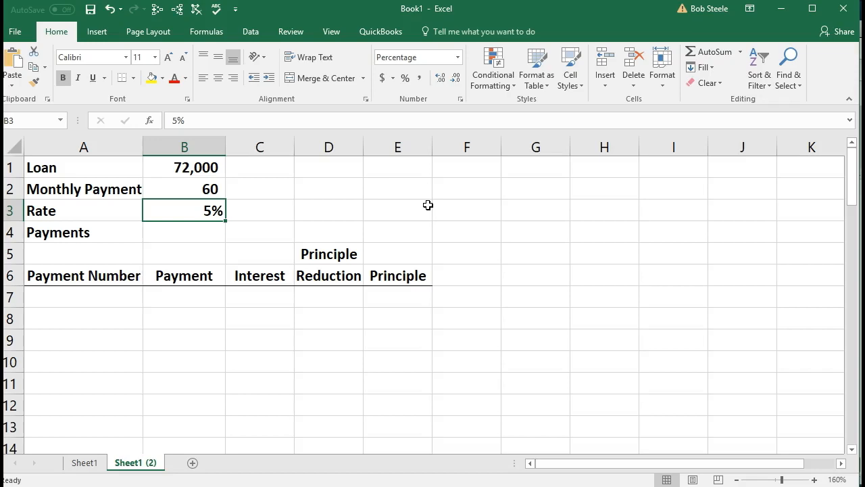
key(Down)
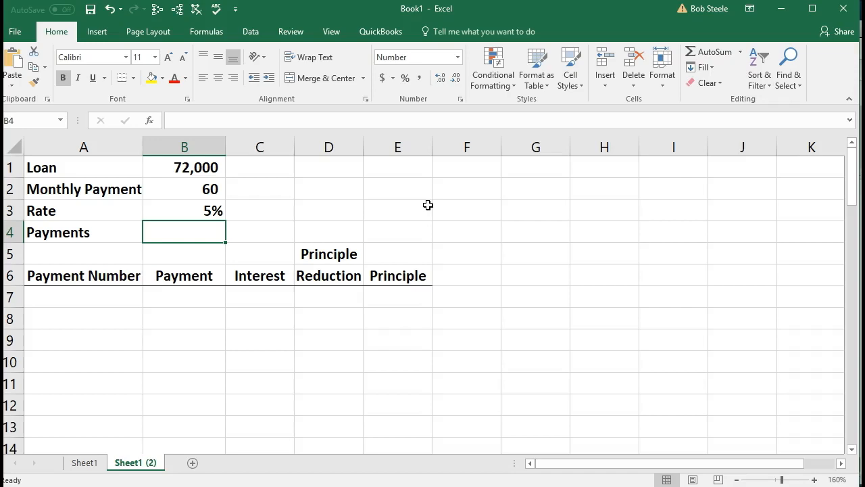
key(Down)
key(Down)
key(Down)
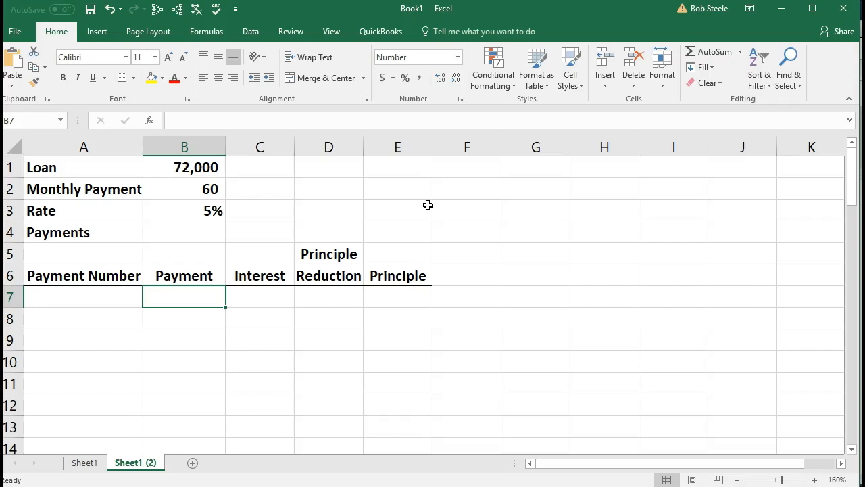
key(Up)
key(Up)
key(Up)
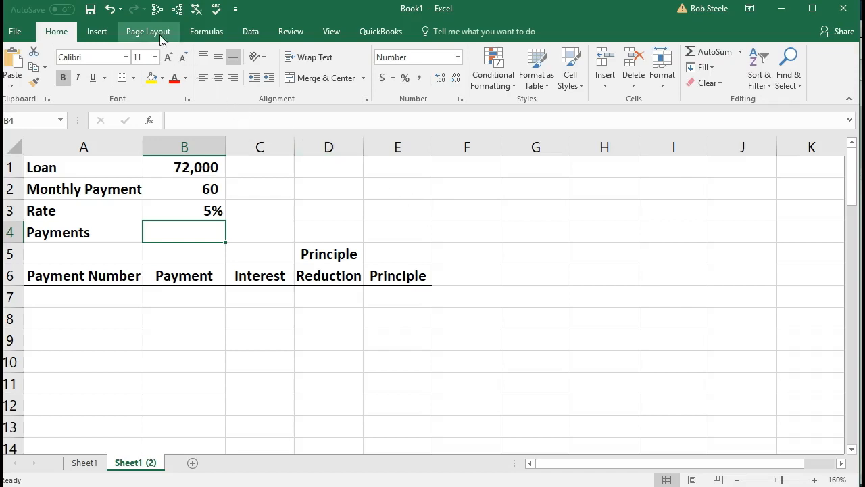
- Search the function library for "payment" and insert the PMT function in the Payments cell B4
click(202, 36)
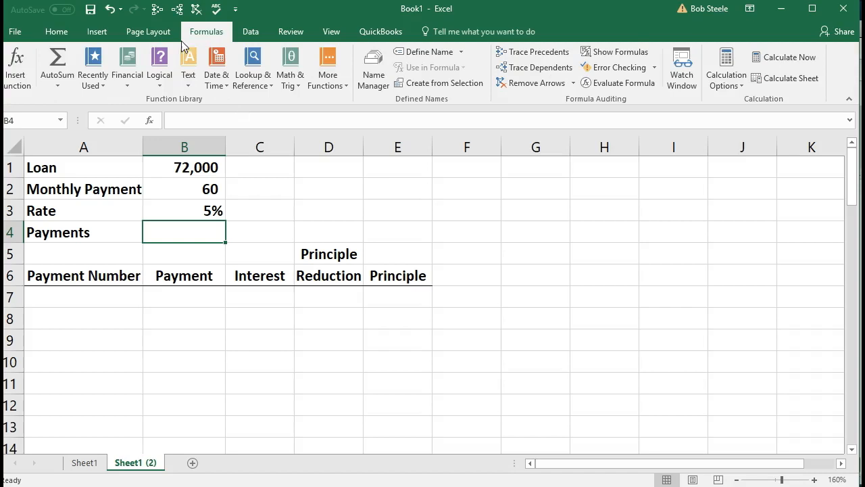
click(16, 67)
drag(274, 277, 492, 214)
text(payment)
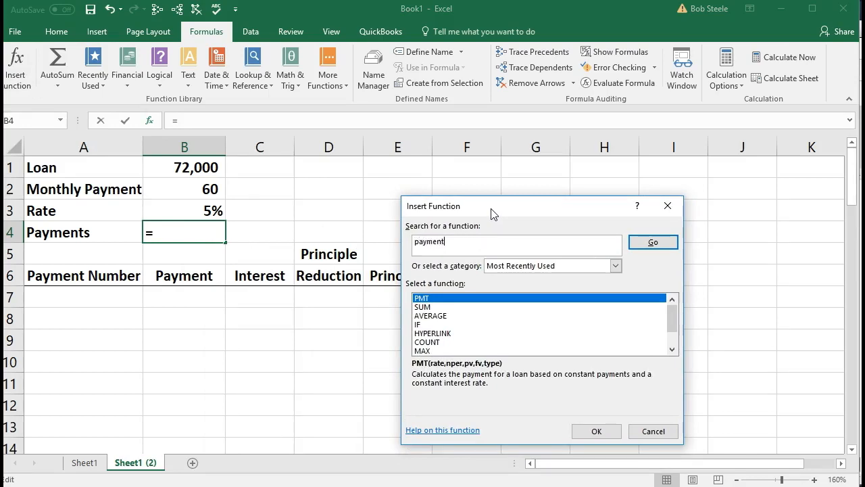
key(Return)
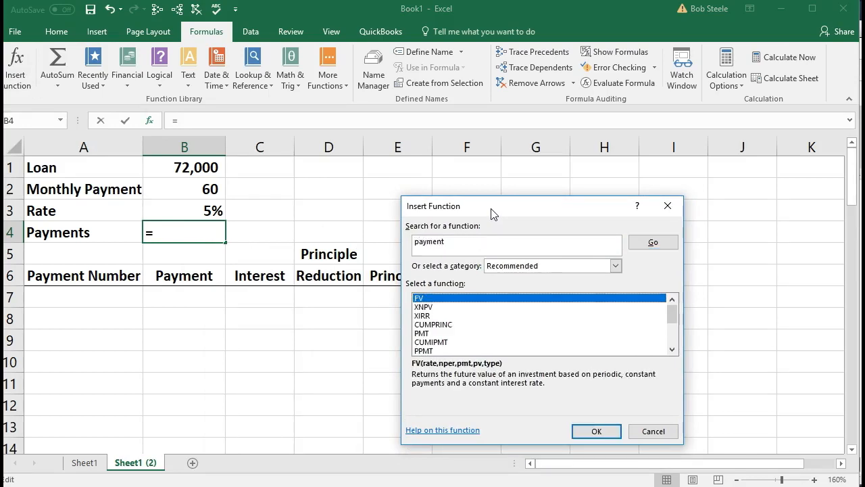
click(430, 335)
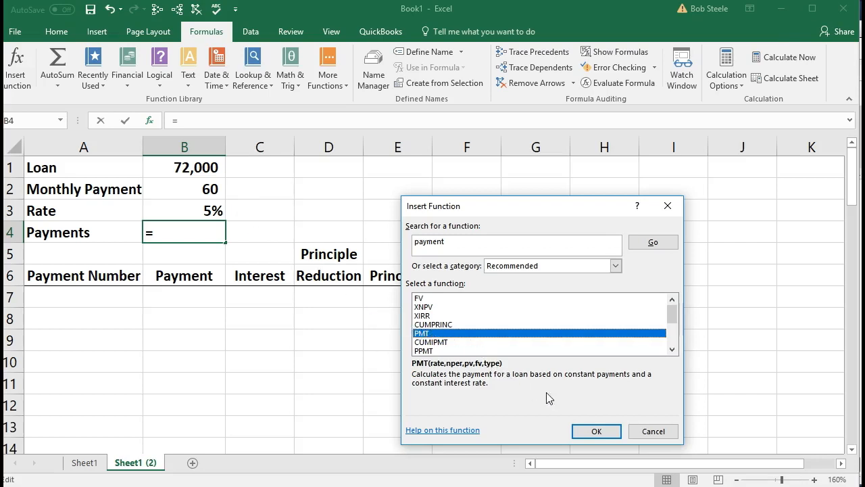
click(597, 431)
- Complete the PMT function in B4 with Rate B3/12, Nper B2 and Pv B1
drag(537, 221, 490, 144)
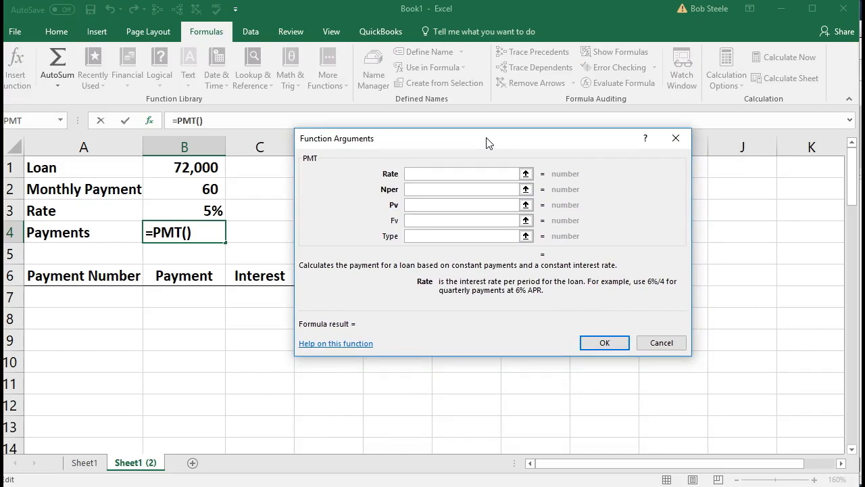
click(206, 211)
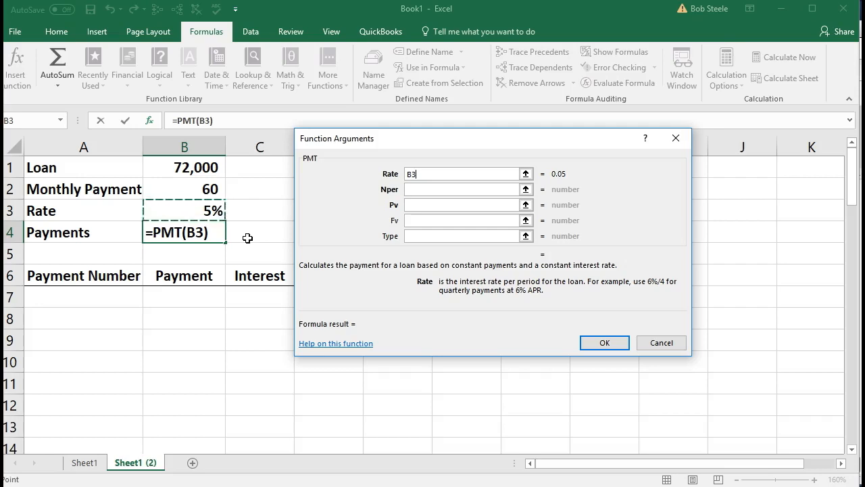
text(/12)
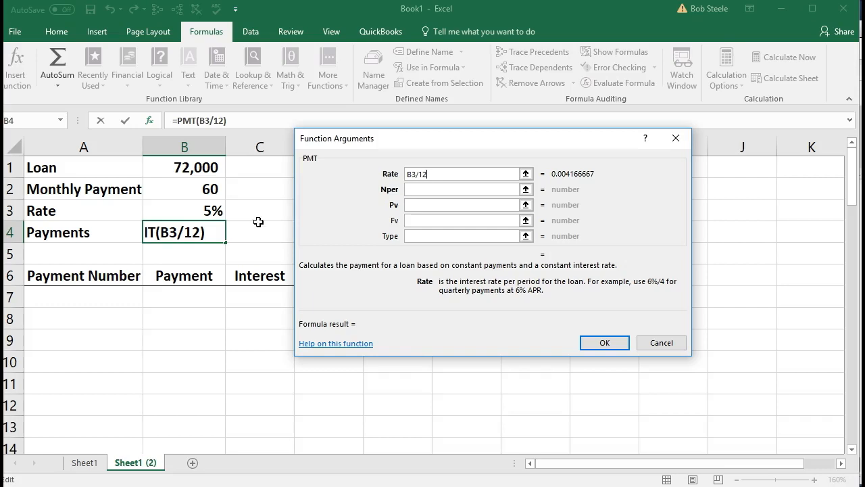
key(Tab)
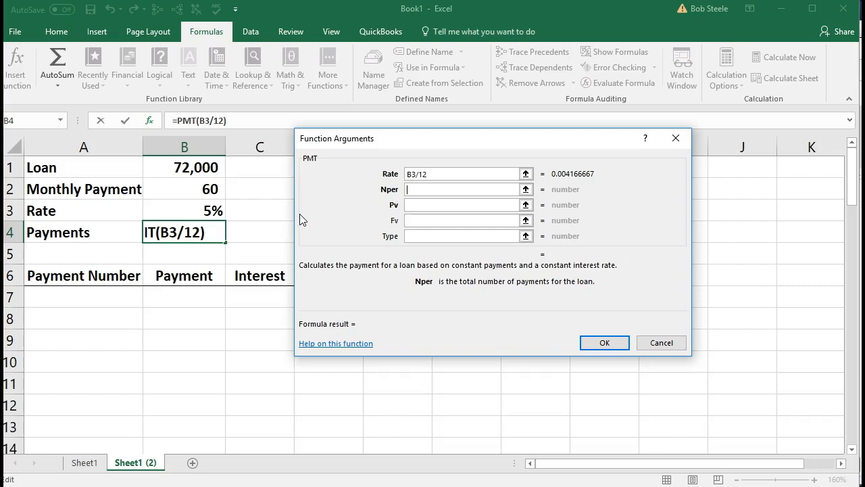
click(210, 189)
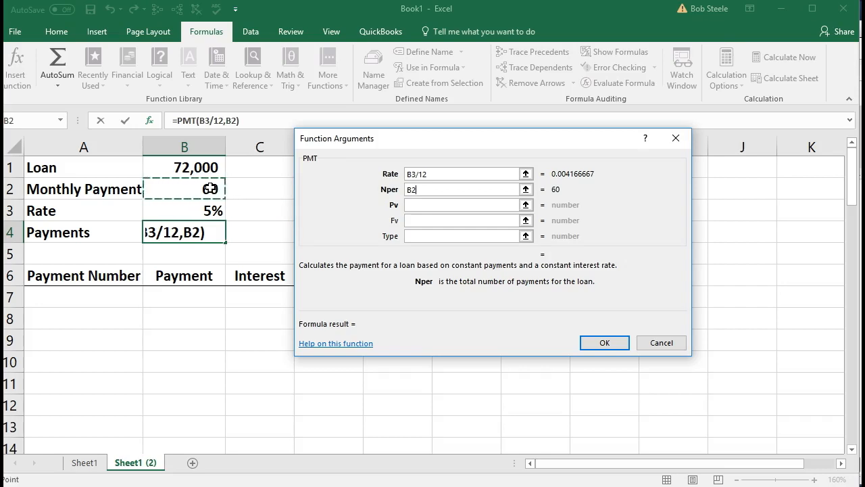
key(Tab)
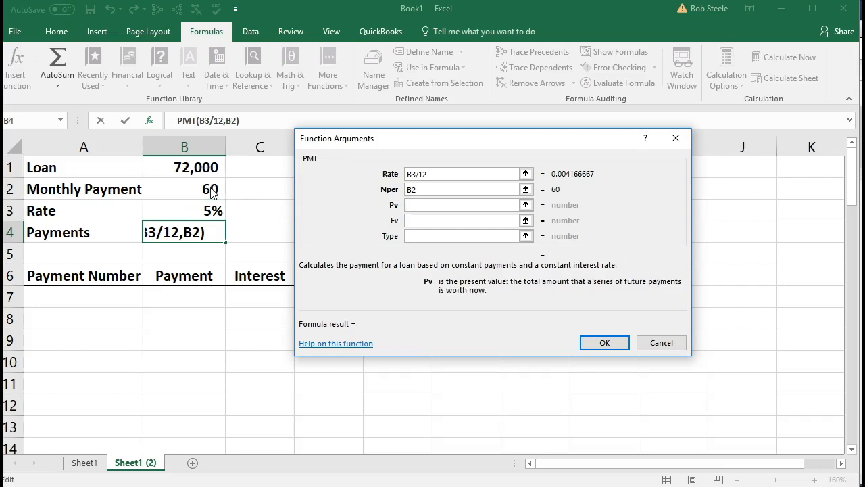
click(198, 165)
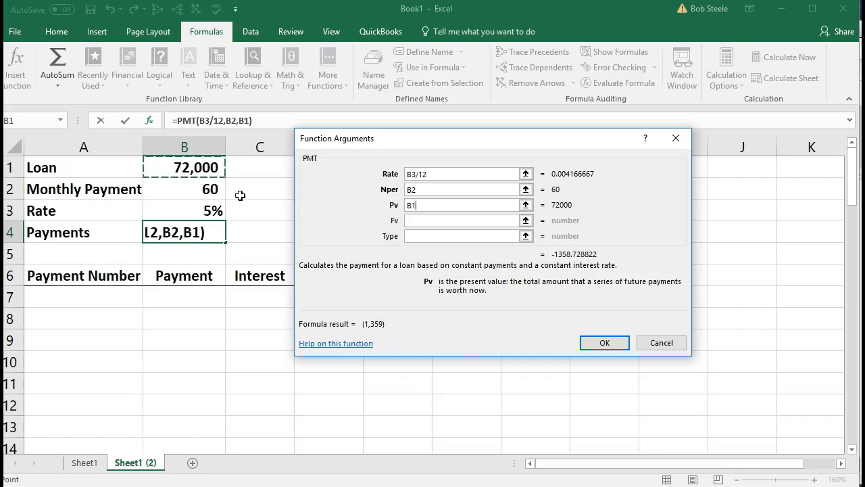
click(599, 343)
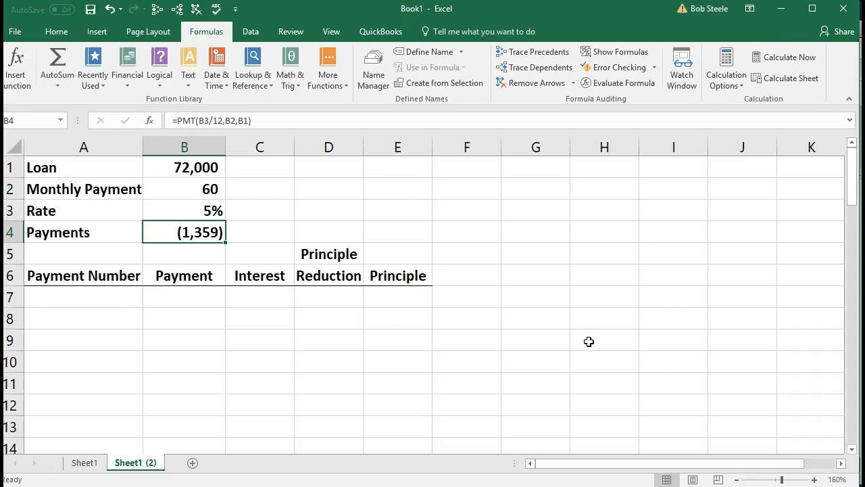
- Add a minus sign before PMT in the Payments formula in B4
click(177, 121)
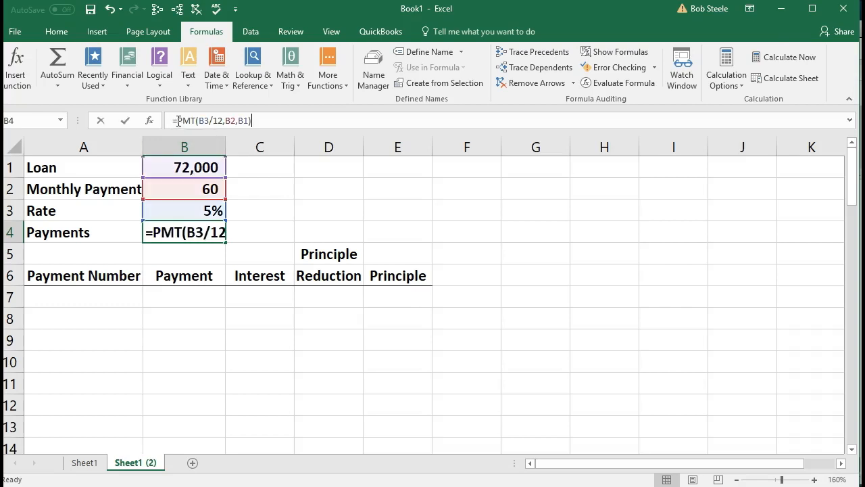
text(-)
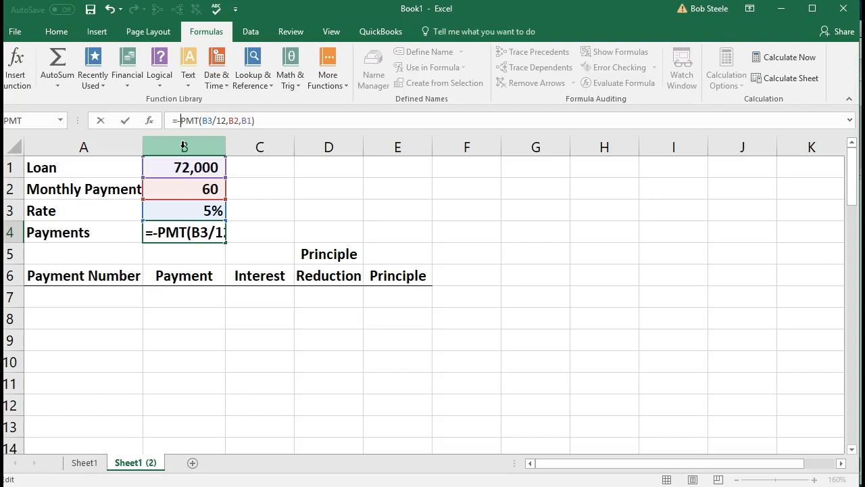
key(Return)
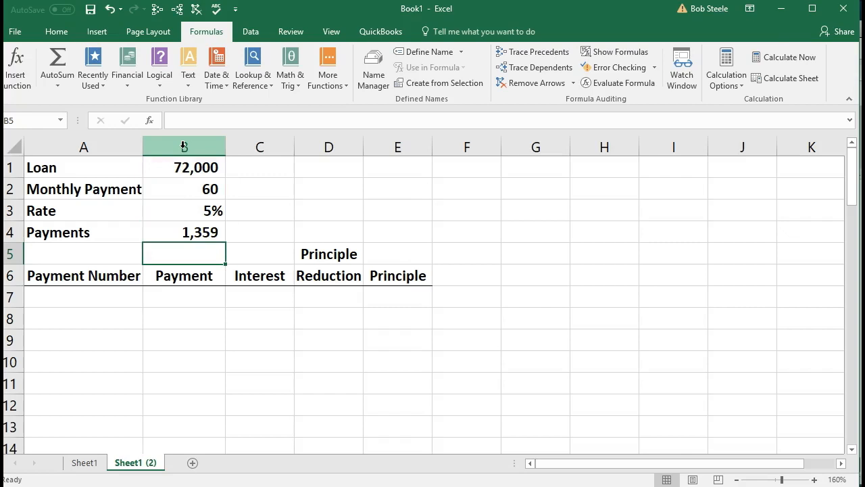
- Clear the Payments cell B4 and re-enter its formula directly as =PMT(B3/12,B2,B1)
key(Up)
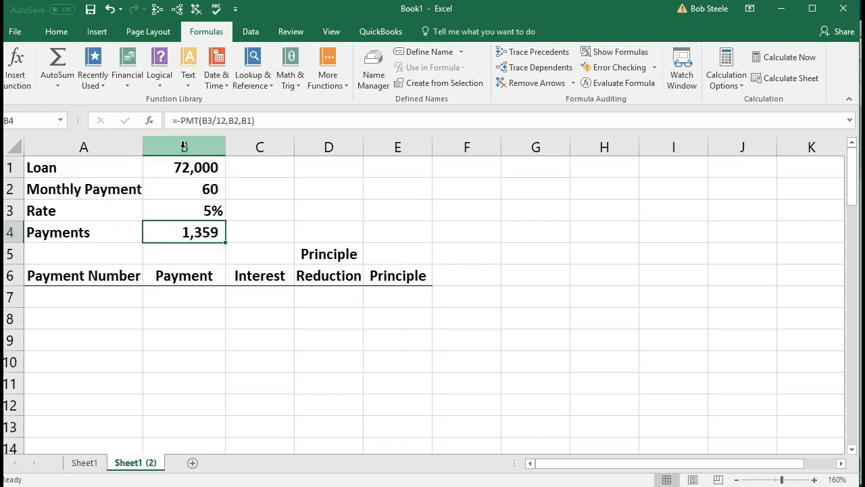
key(Delete)
text(=p)
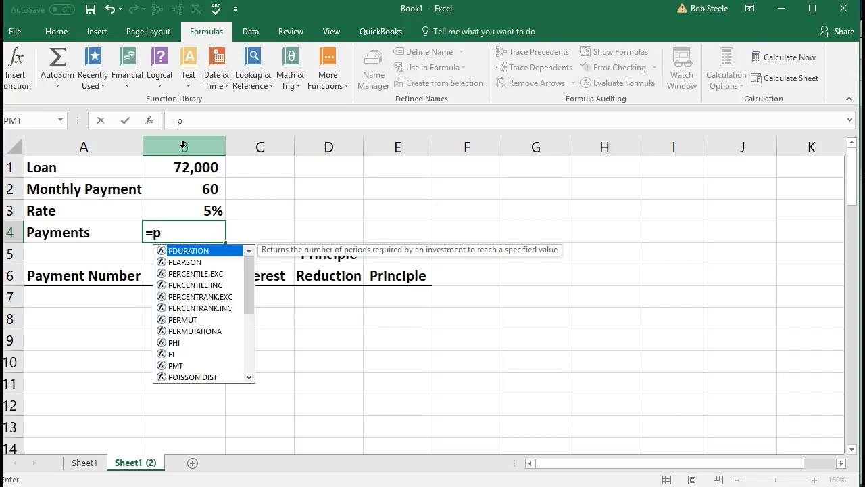
text(m)
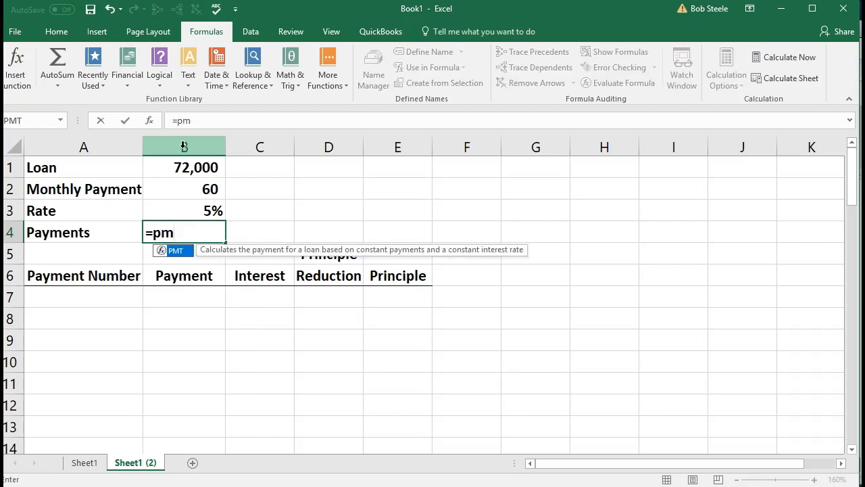
key(Tab)
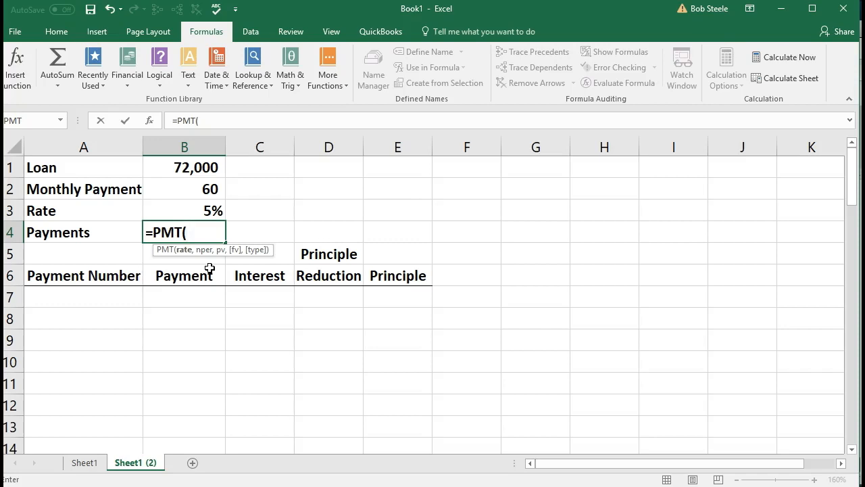
click(202, 210)
text(/12,)
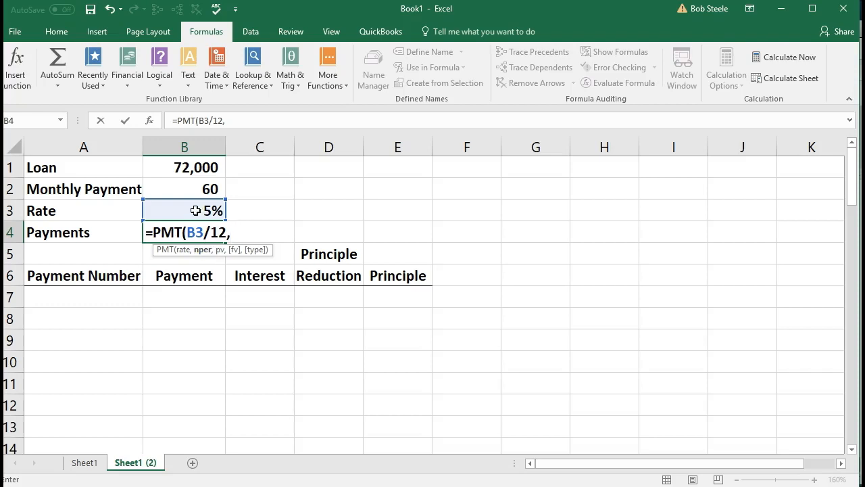
click(192, 190)
text(,)
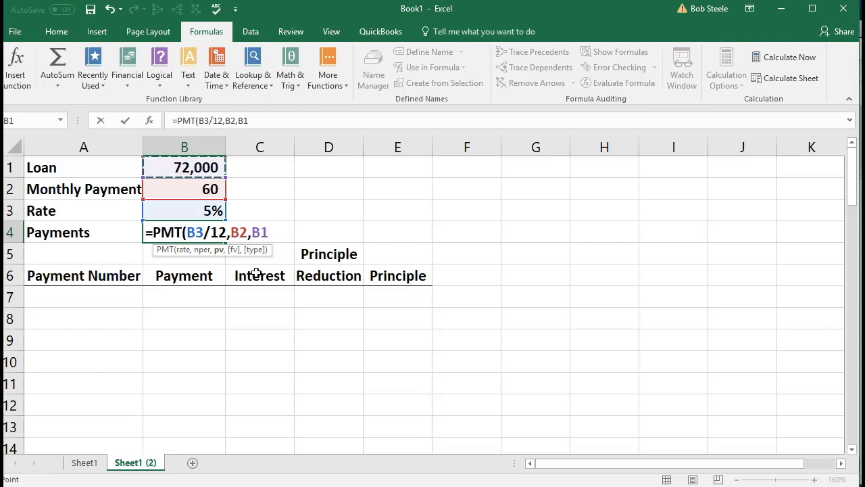
text())
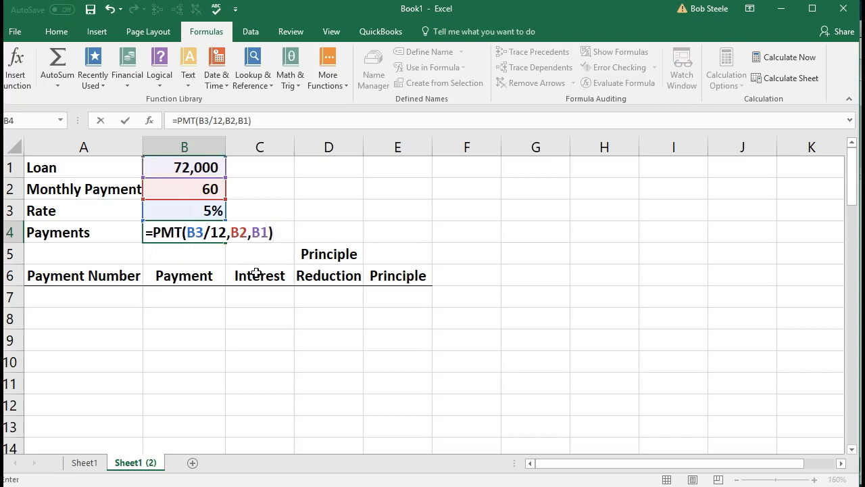
key(Return)
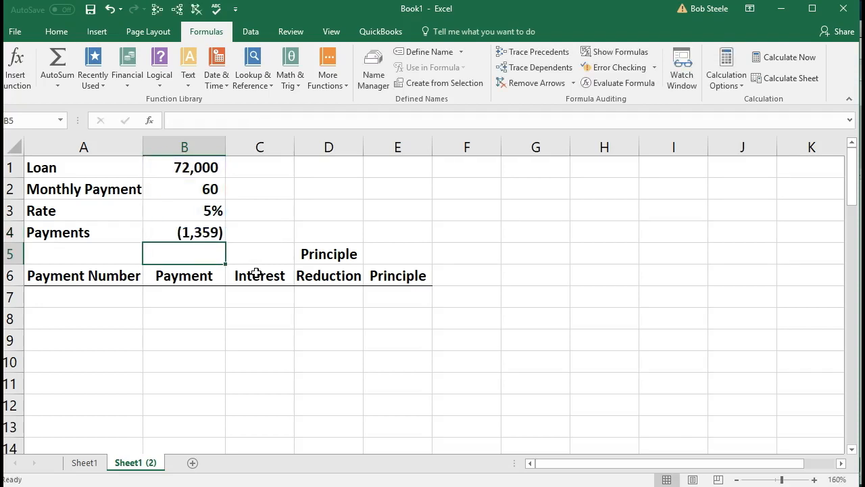
- Reverse the sign of the payment in B4 by changing the formula to =-PMT(B3/12,B2,B1)
click(205, 235)
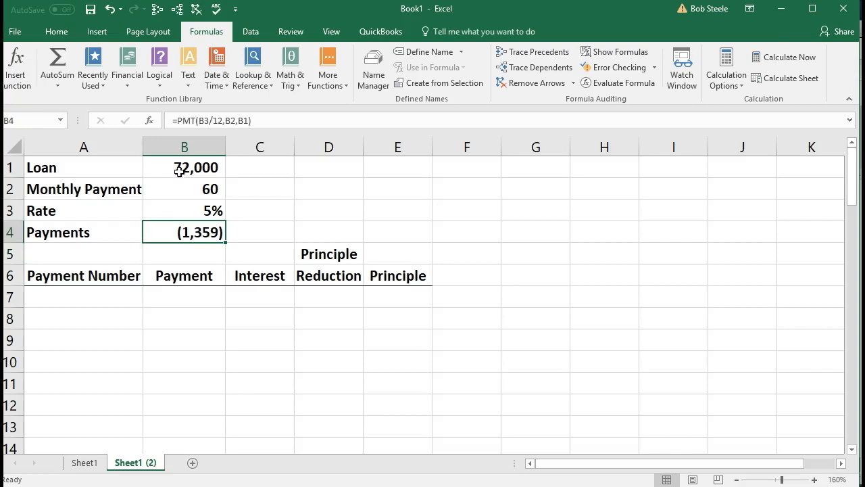
click(175, 121)
text(-)
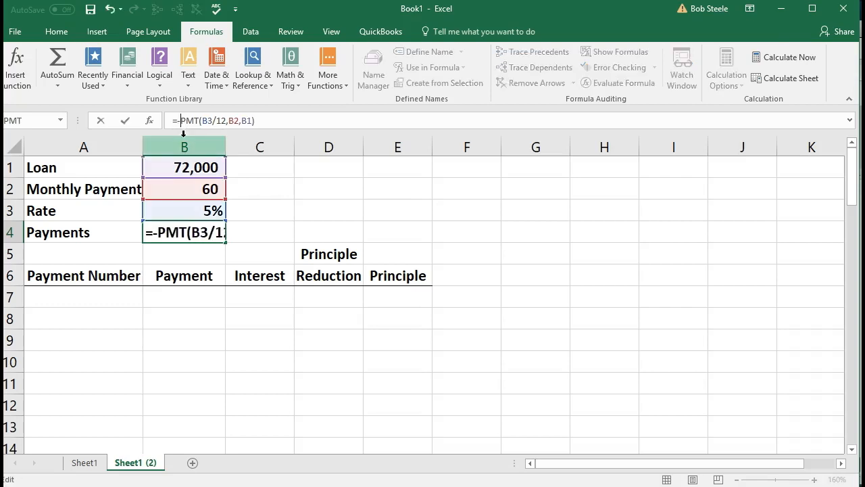
key(Return)
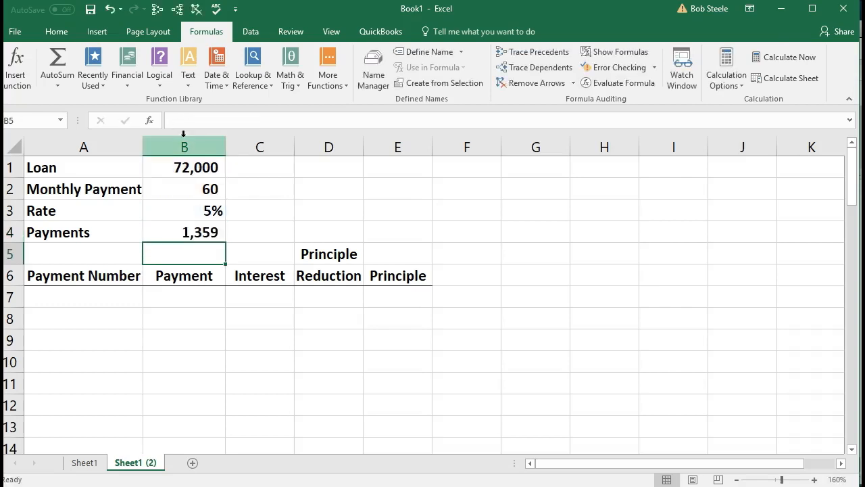
click(203, 232)
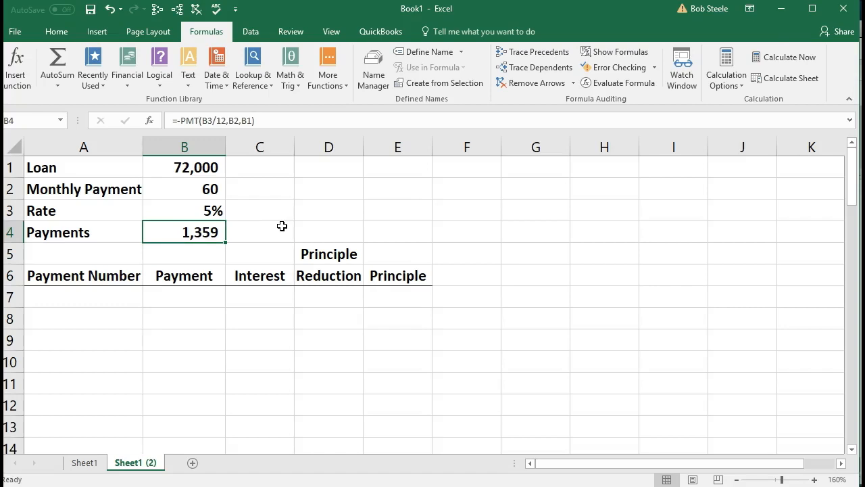
drag(235, 172, 236, 232)
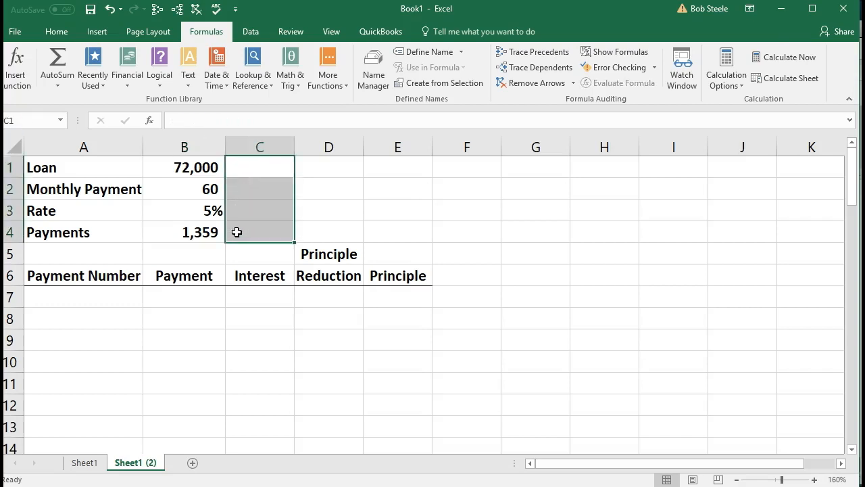
click(201, 234)
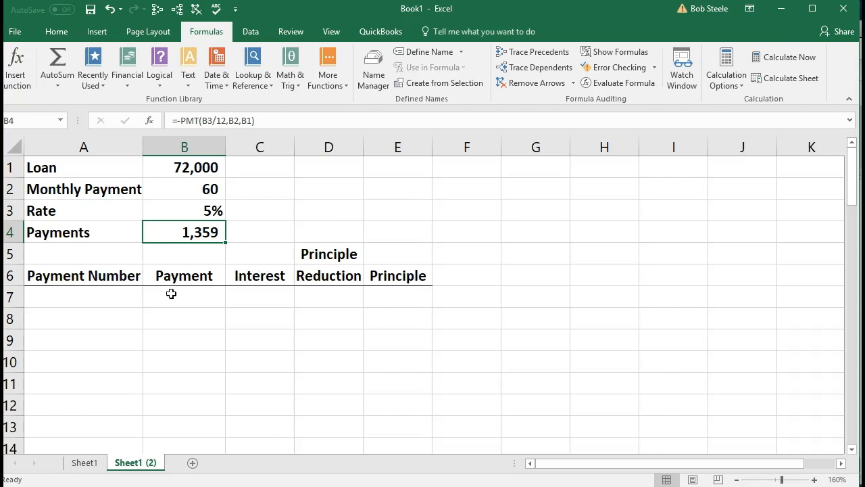
- Enter payment number 1 in A7 and link the Payment cell B7 to the calculated payment with =B4
click(129, 294)
text(1)
key(Return)
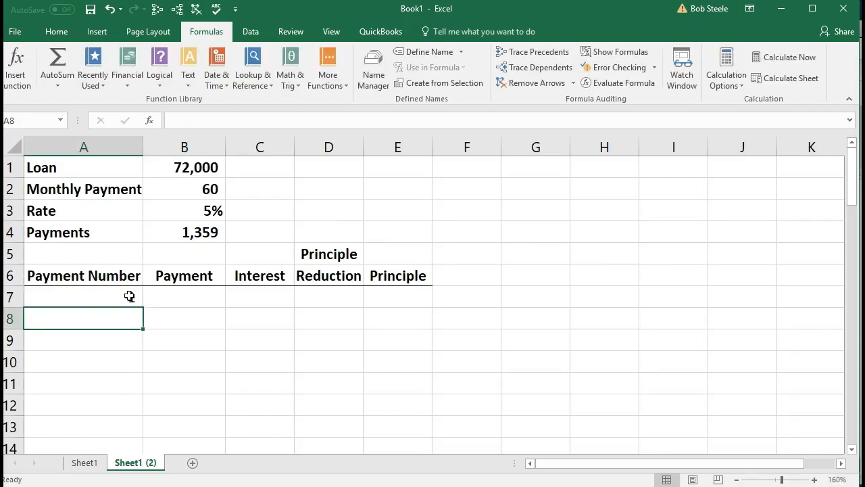
key(Up)
key(Right)
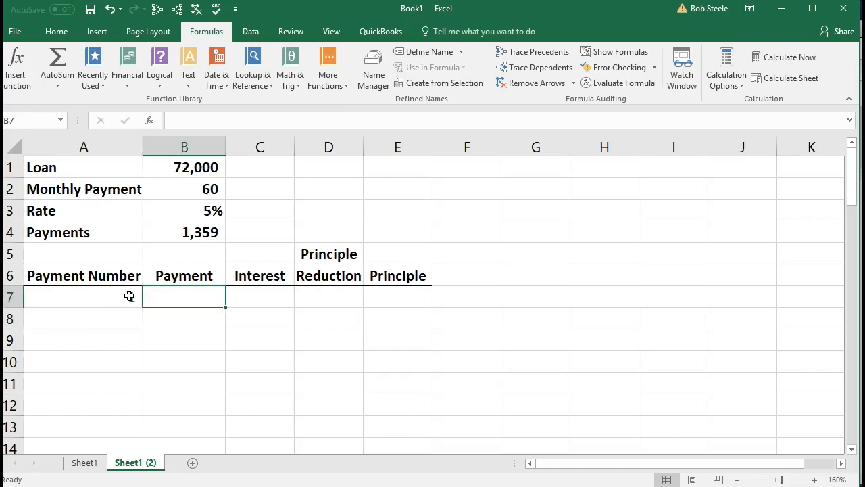
text(=)
key(Up)
key(Up)
key(Up)
key(Return)
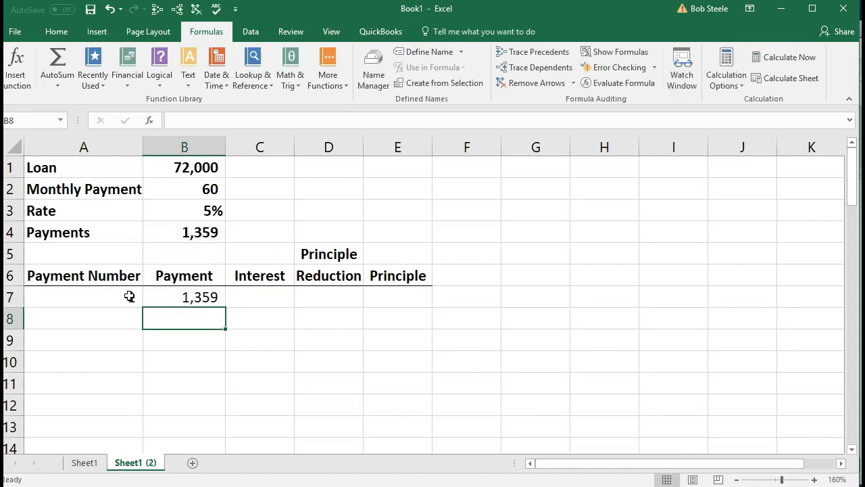
- Calculate the first month's interest in C7 with the formula =B1*B3/12
key(Right)
key(Up)
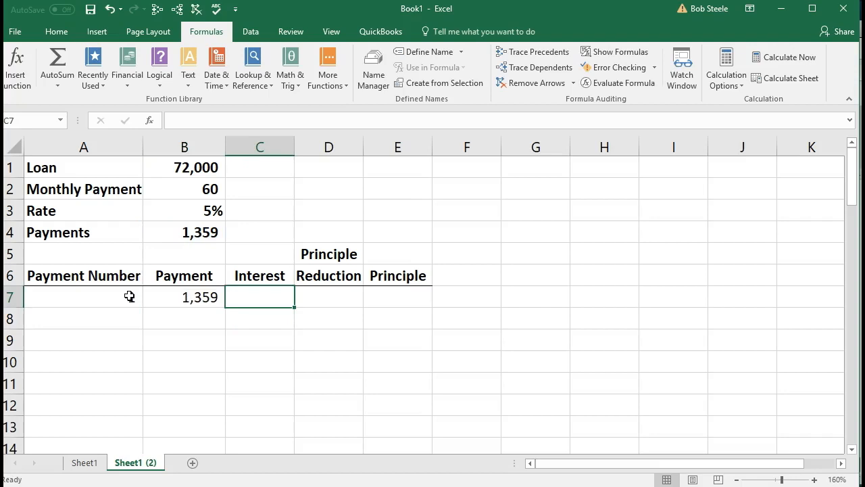
text(=)
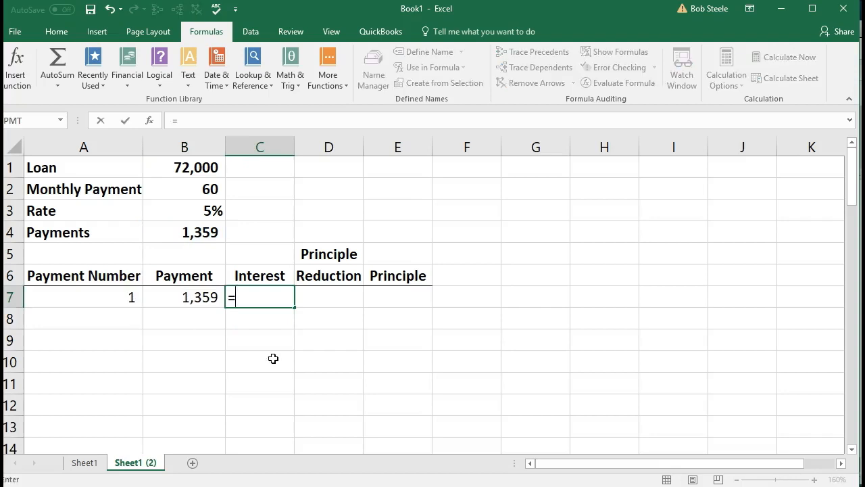
click(202, 167)
text(*)
click(211, 210)
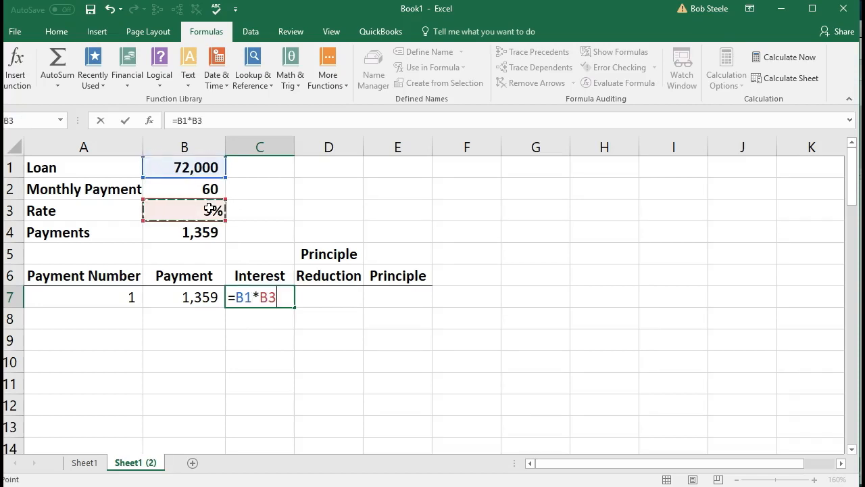
text(/)
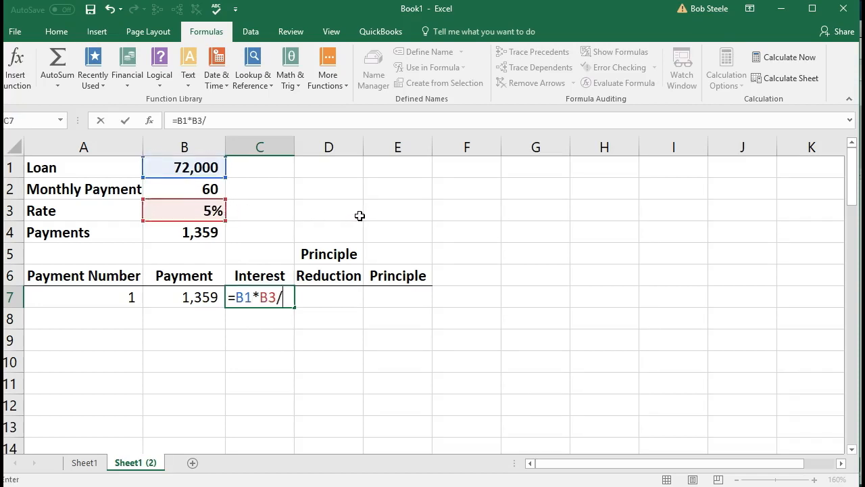
text(12)
key(Return)
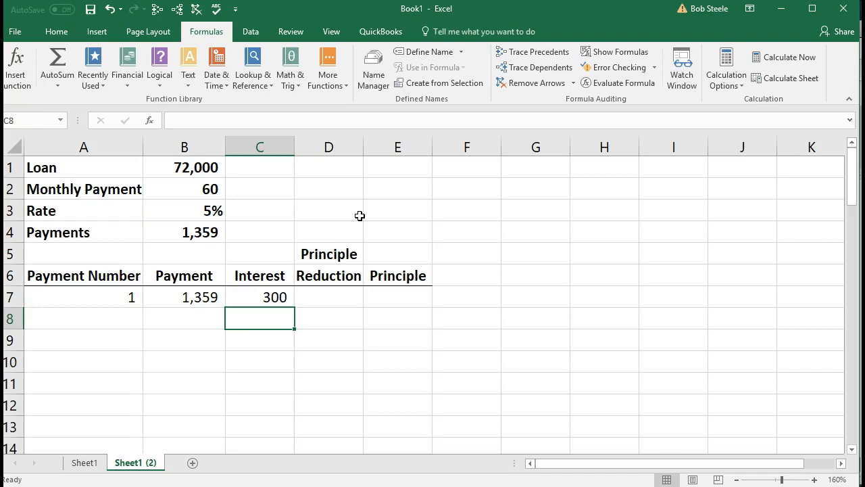
- Calculate the first principal reduction in D7 as payment minus interest with =B7-C7
key(Up)
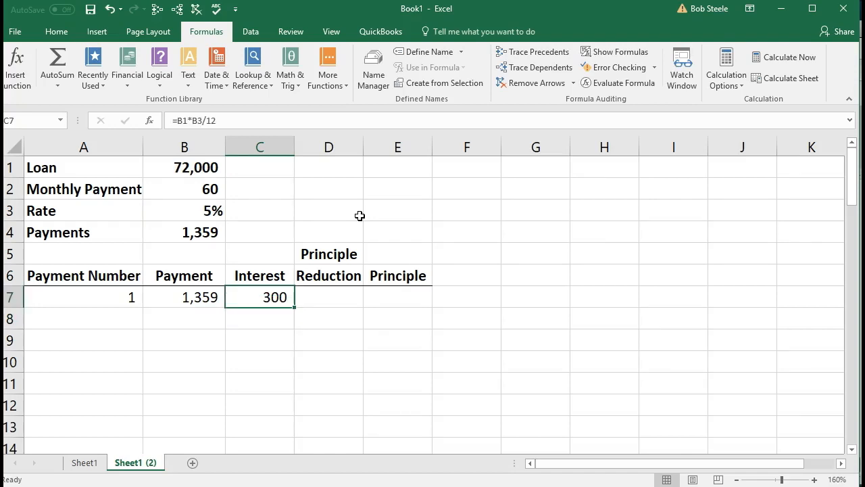
key(Right)
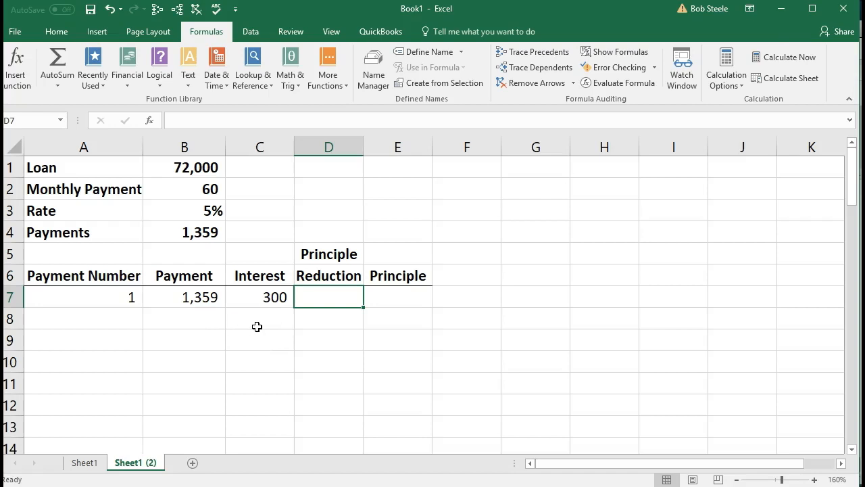
text(=)
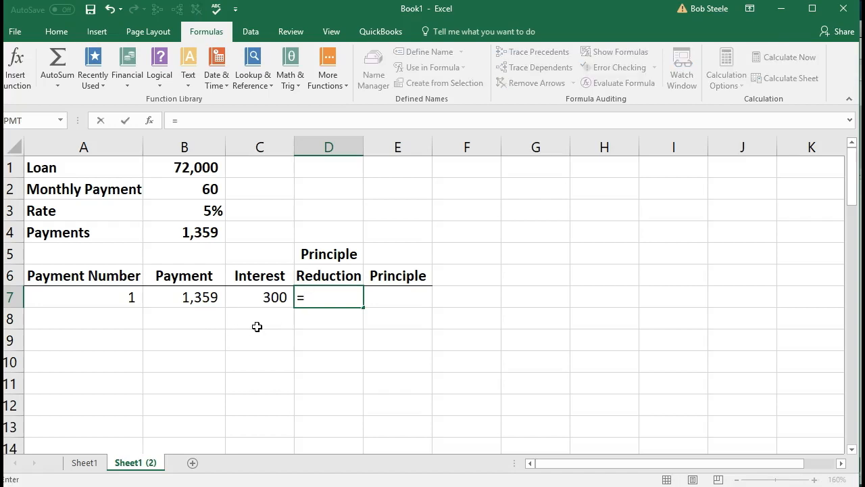
click(192, 296)
text(-)
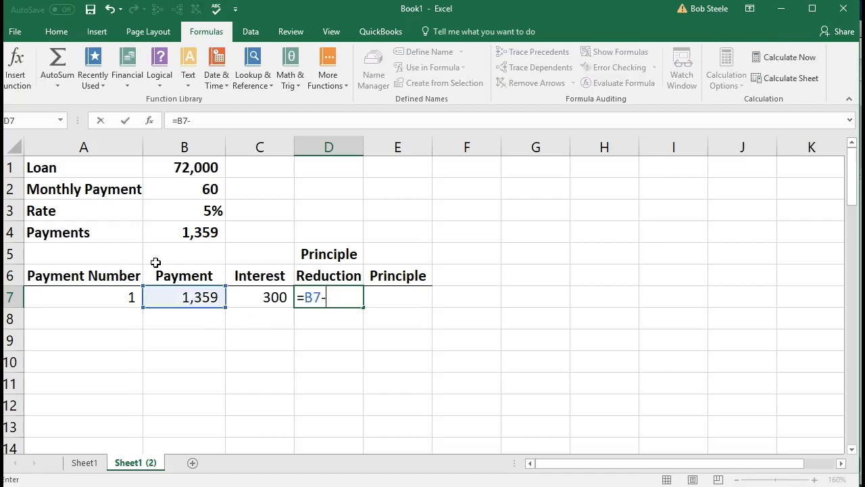
click(254, 290)
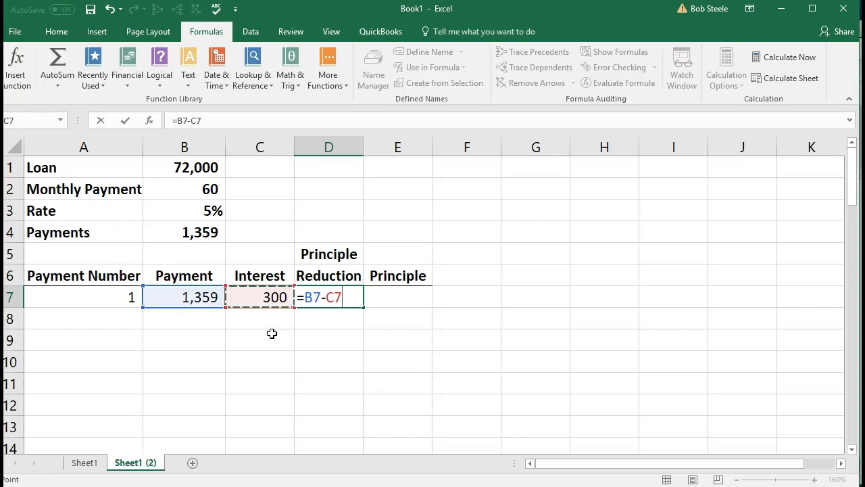
key(Return)
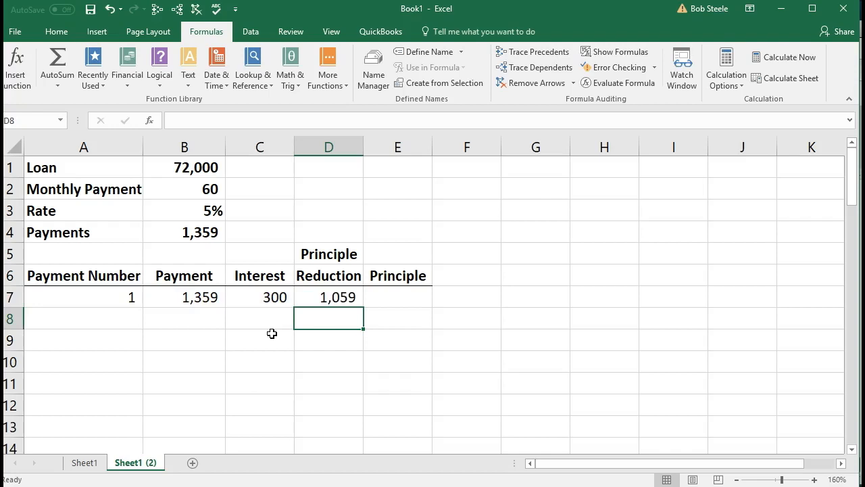
- Calculate the remaining principal in E7 as the loan minus the principal reduction with =B1-D7
key(Right)
key(Up)
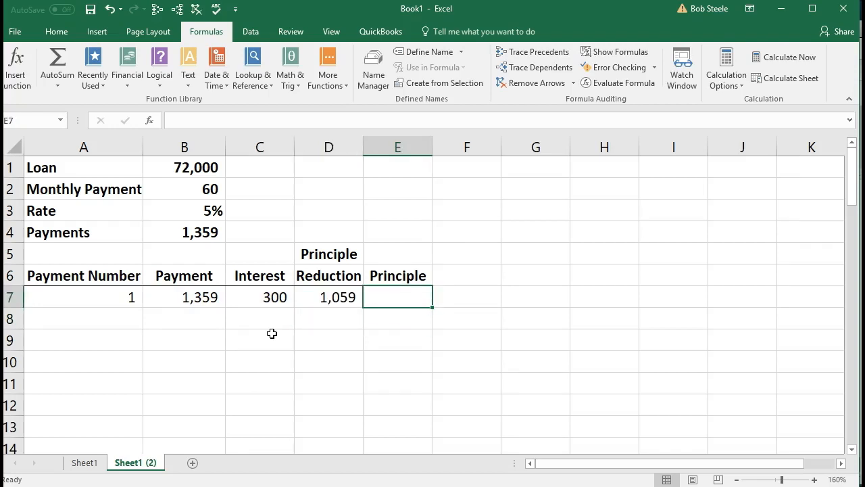
text(=)
click(205, 172)
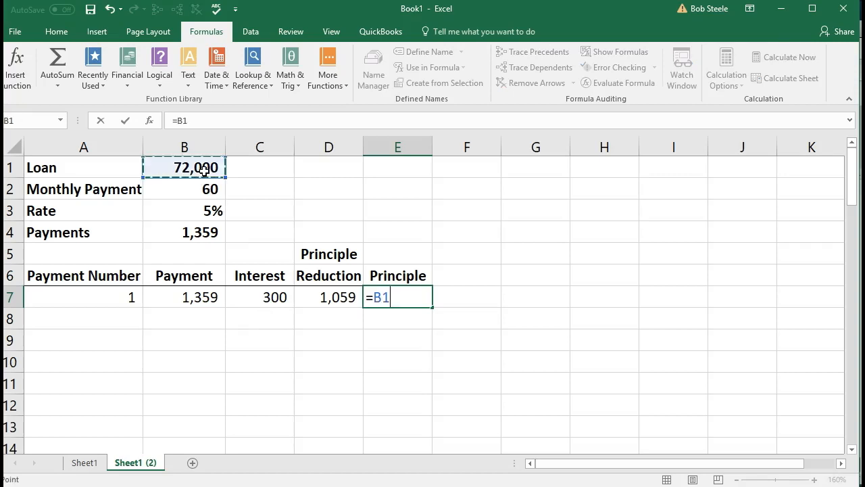
text(-)
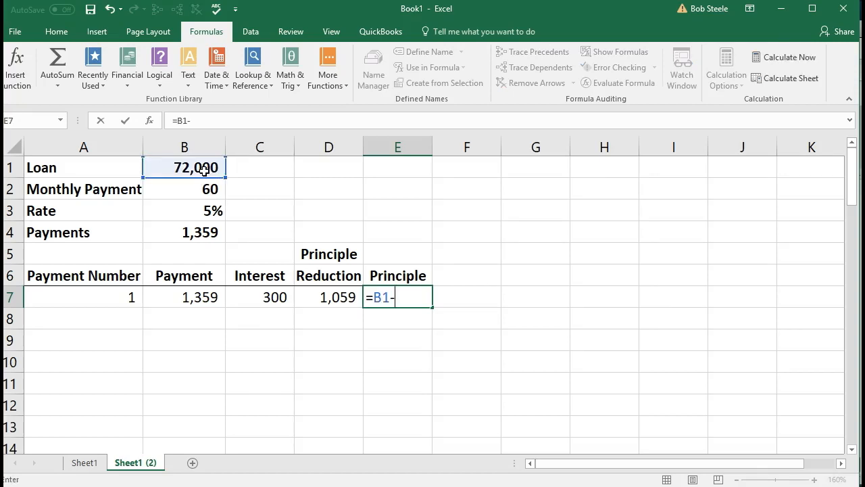
click(317, 297)
key(Return)
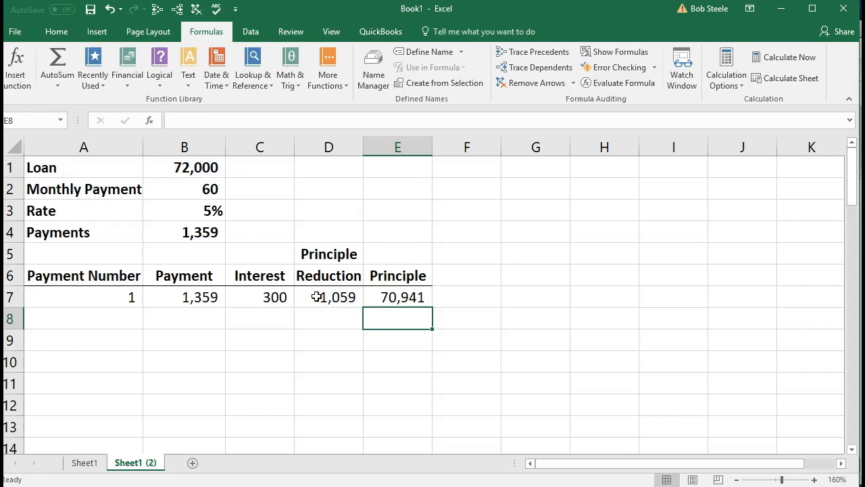
click(386, 298)
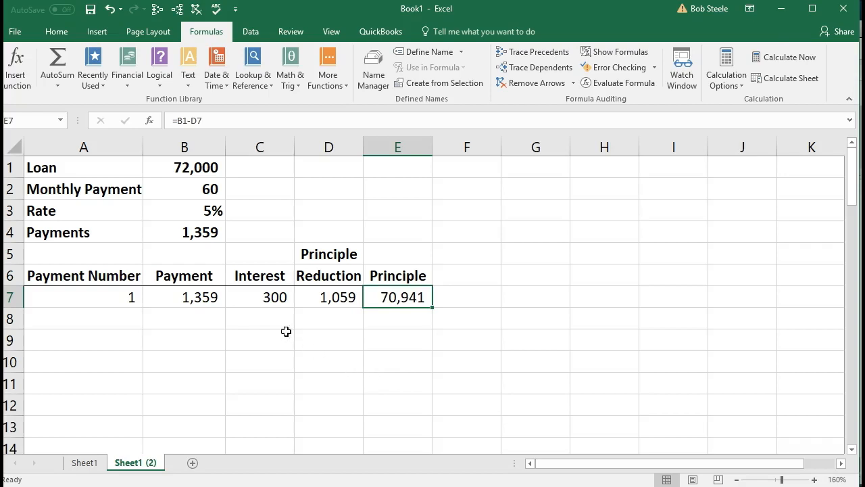
click(208, 297)
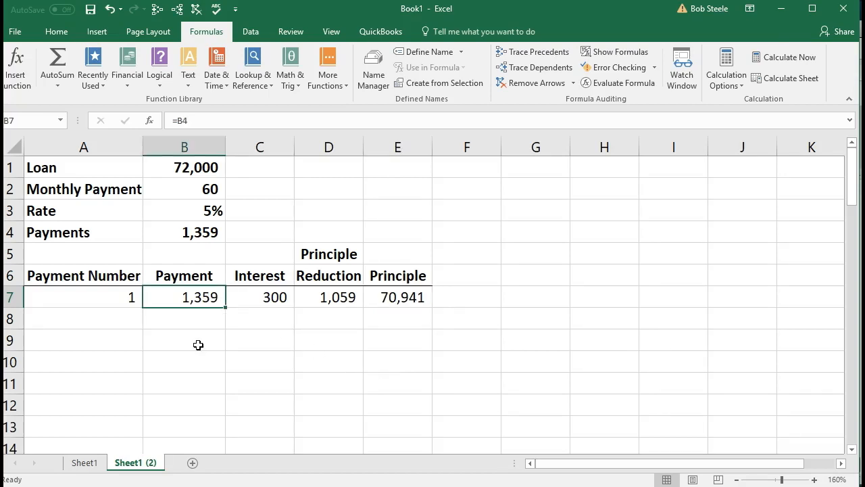
click(248, 304)
click(305, 299)
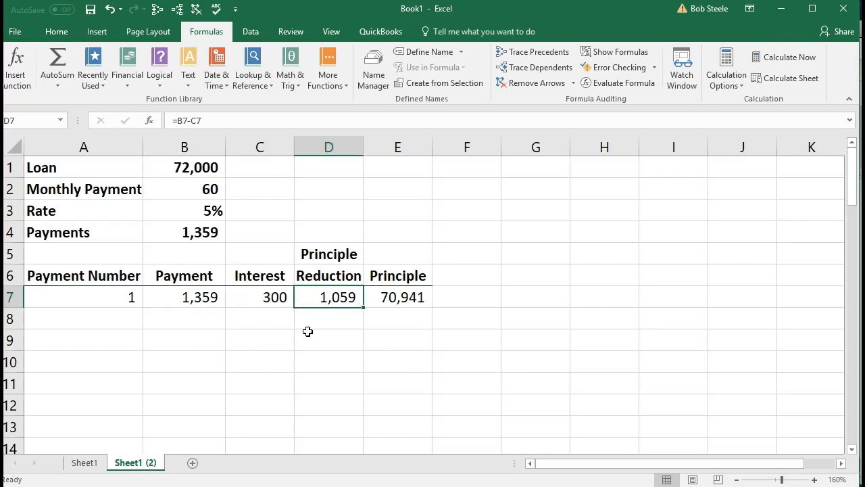
- Enter payment number 2 in A8 and link the Payment cell B8 to the calculated payment with =B4
click(128, 317)
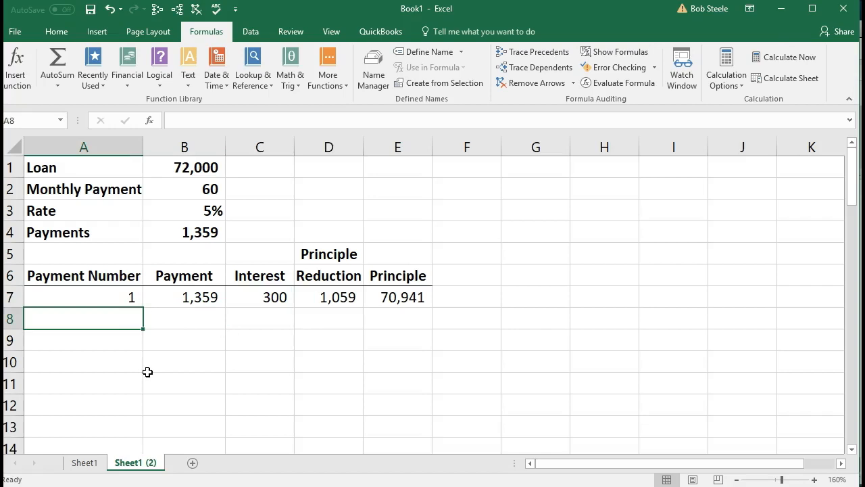
text(2)
key(Tab)
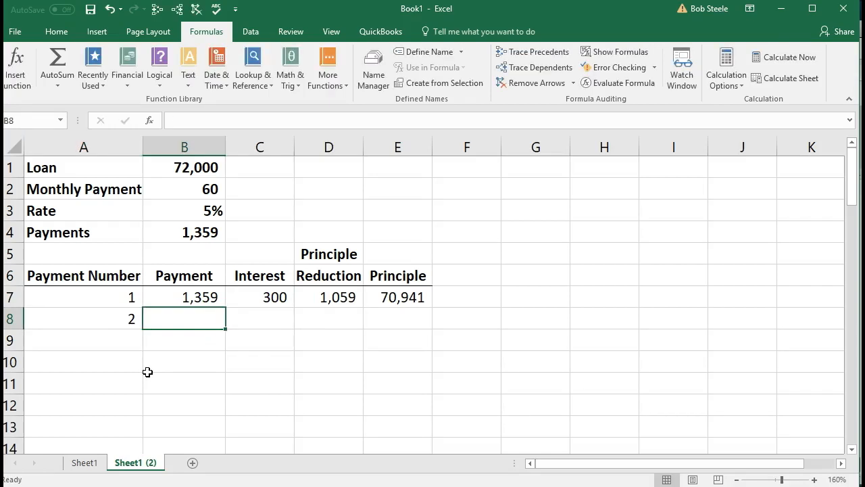
text(=)
key(Up)
key(Up)
key(Up)
key(Up)
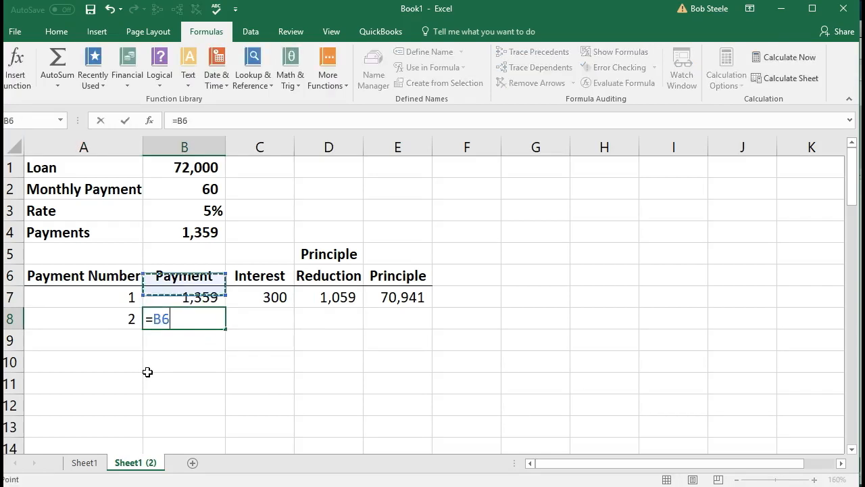
key(Tab)
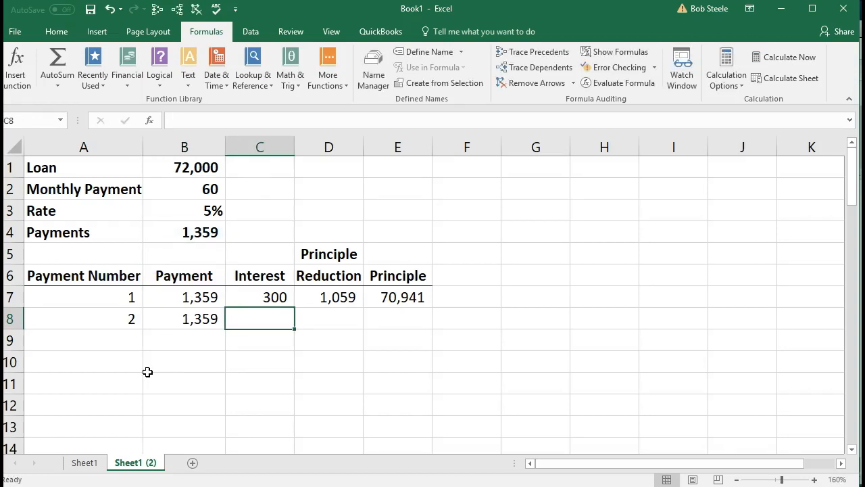
- Enter the second payment's interest formula in C8 as prior principal times the fixed rate reference, =E7*$B$3
text(=)
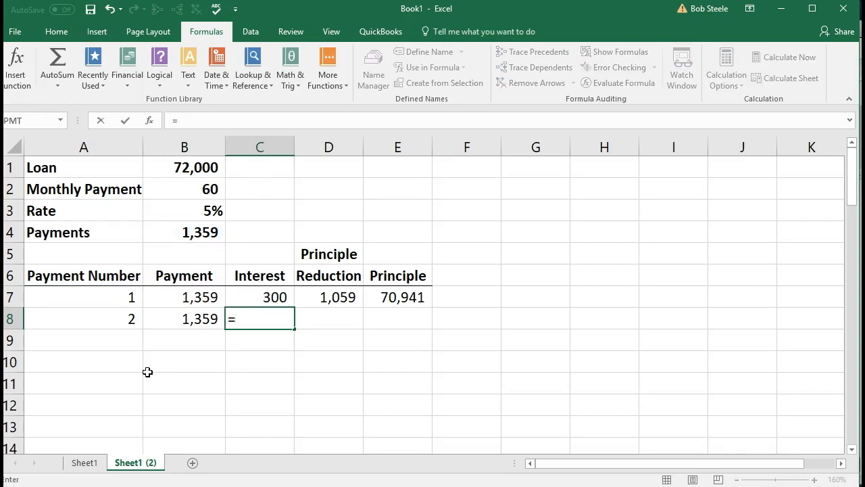
key(Right)
key(Right)
key(Up)
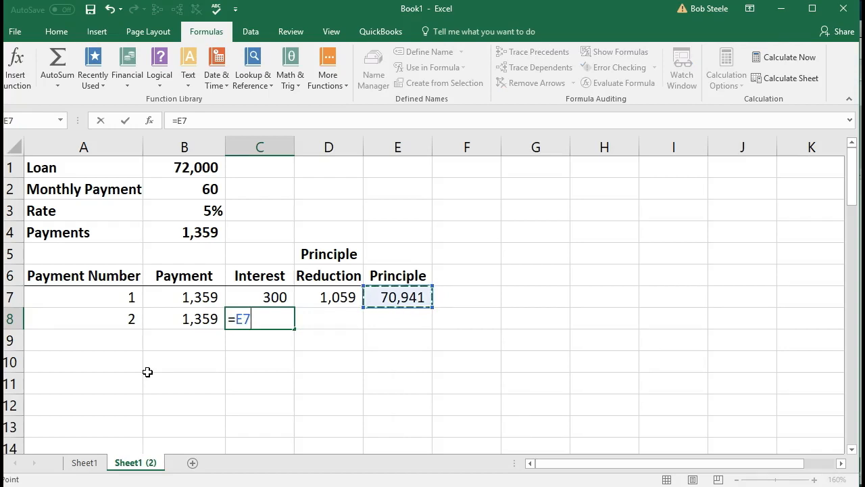
text(*)
key(Up)
key(Up)
key(Up)
key(Up)
key(Up)
key(Left)
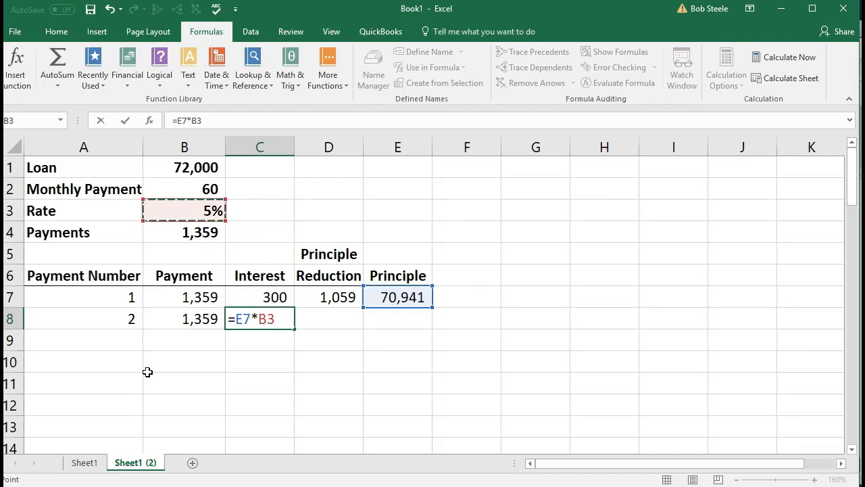
key(F4)
key(Tab)
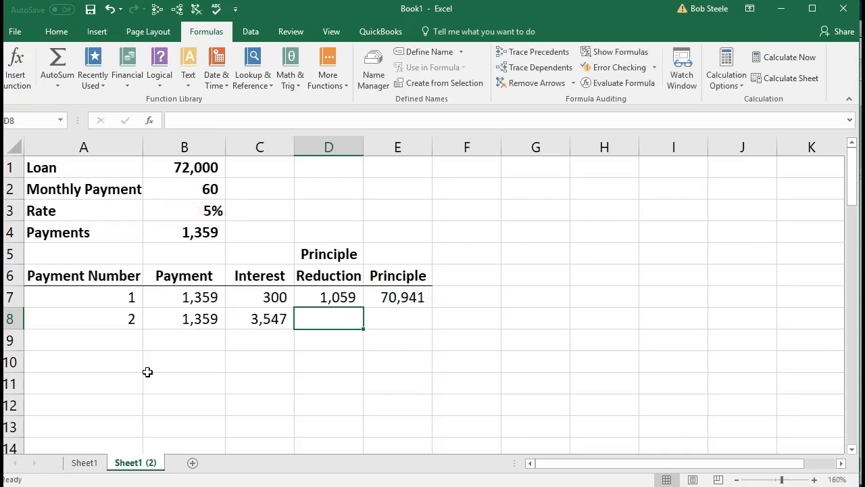
text(=)
key(Left)
key(Left)
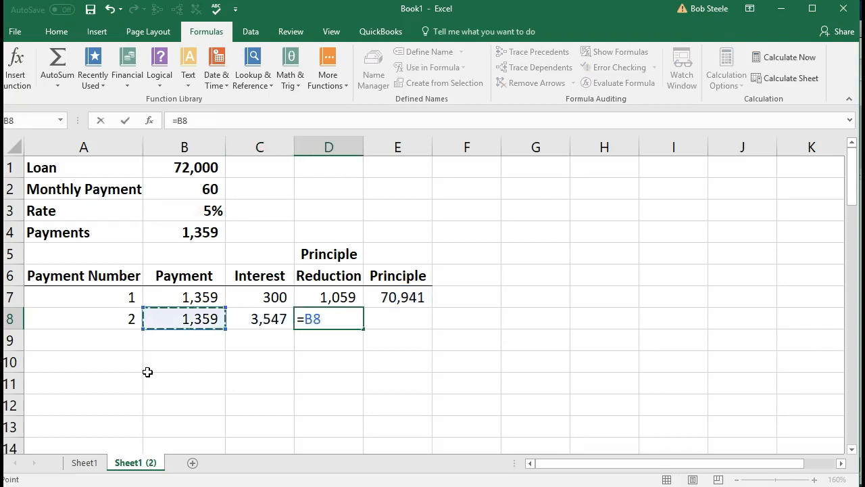
key(BackSpace)
key(BackSpace)
key(BackSpace)
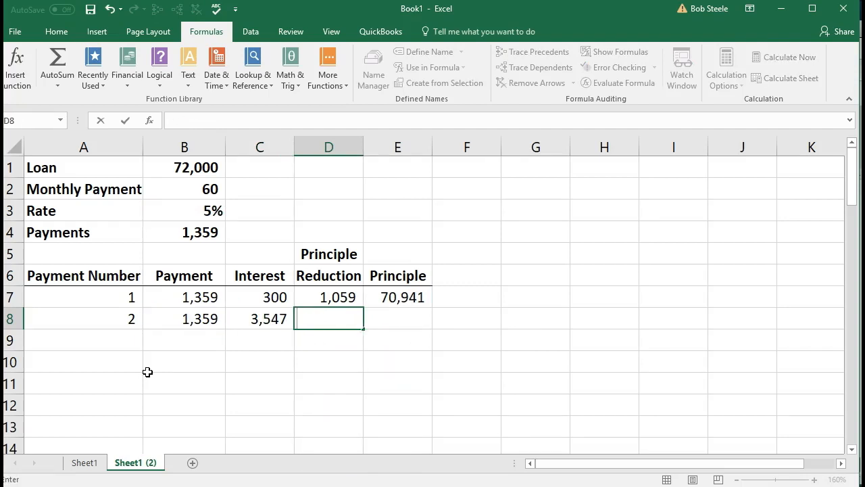
key(Return)
- Make the interest in C8 monthly by adding /12 to its formula, giving =E7*$B$3/12
double_click(239, 317)
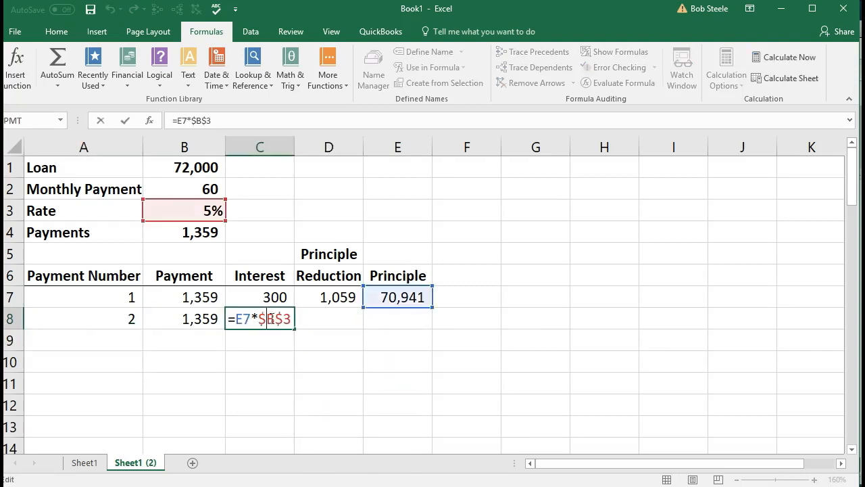
key(Right)
key(Right)
key(Right)
text(/12)
key(Tab)
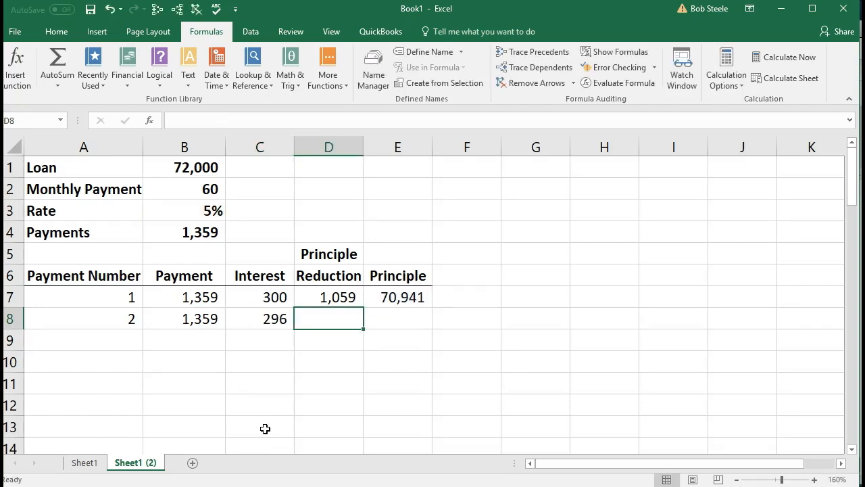
- Calculate the second principal reduction in D8 as payment minus interest with =B8-C8
text(=)
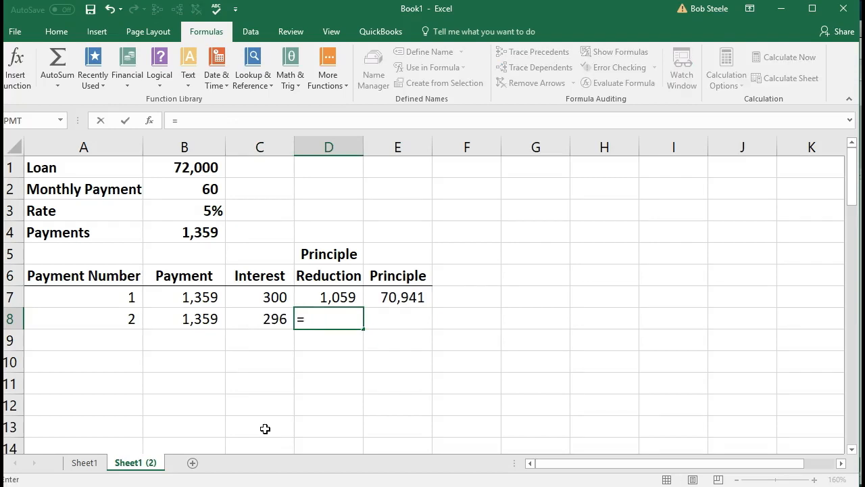
key(Left)
key(Left)
text(-)
key(Left)
key(Tab)
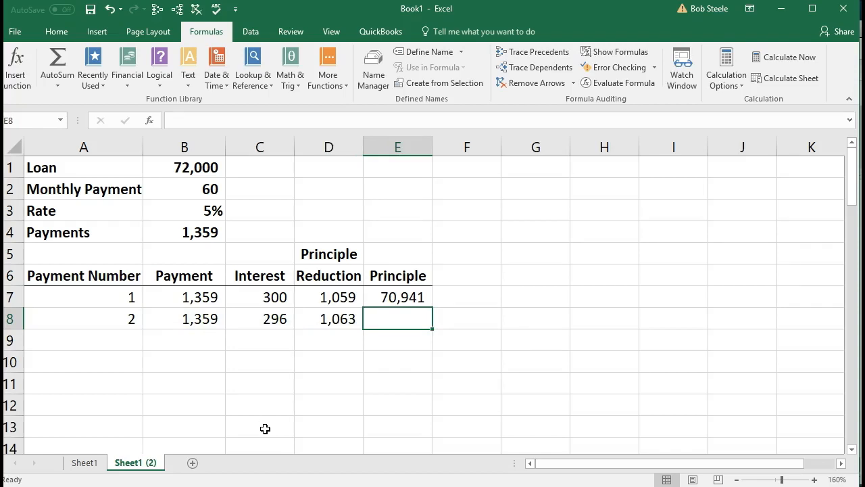
- Calculate the remaining principal in E8 as the prior principal minus the reduction with =E7-D8
text(=)
key(Up)
text(-)
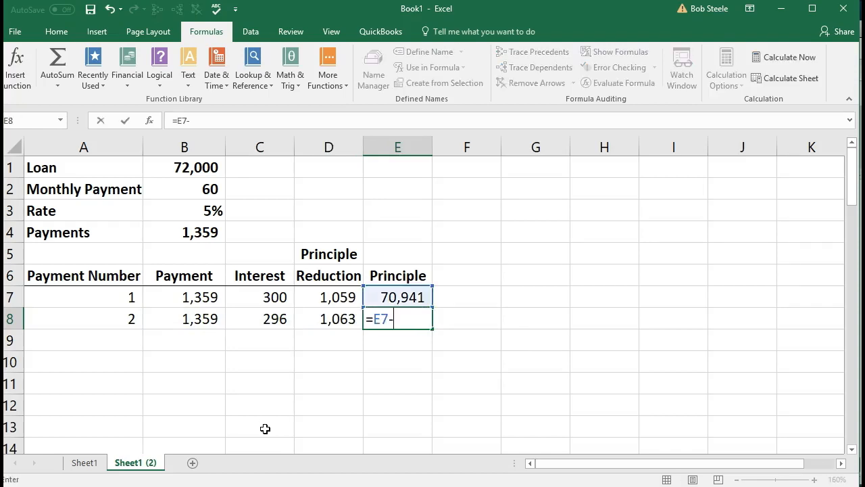
key(Left)
key(Return)
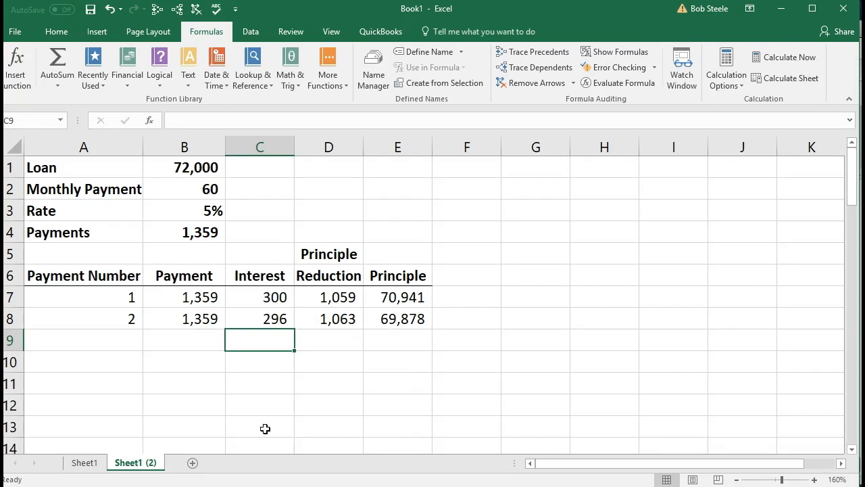
click(380, 321)
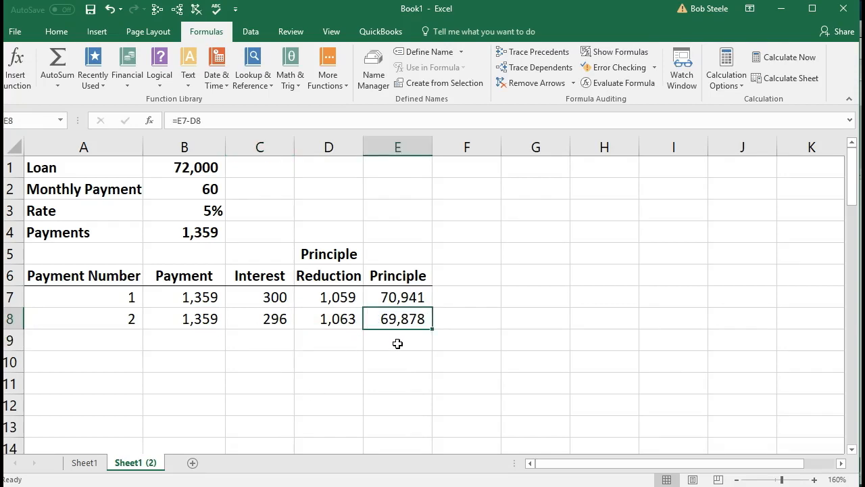
click(204, 320)
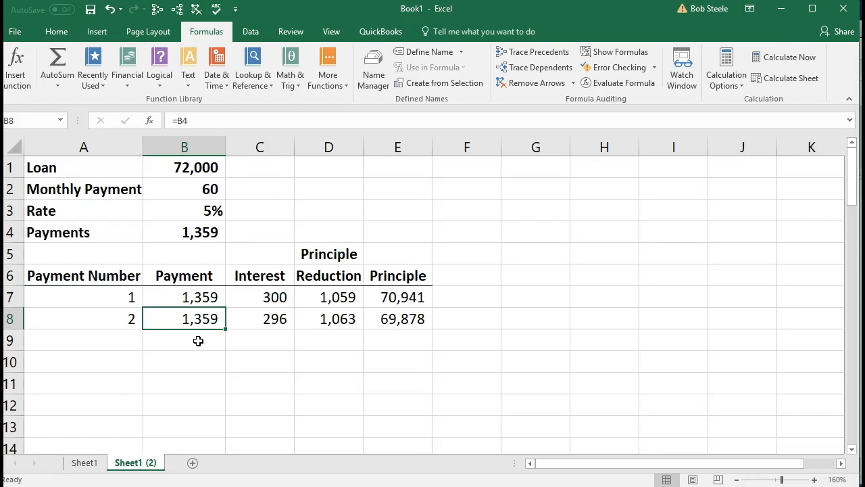
click(255, 326)
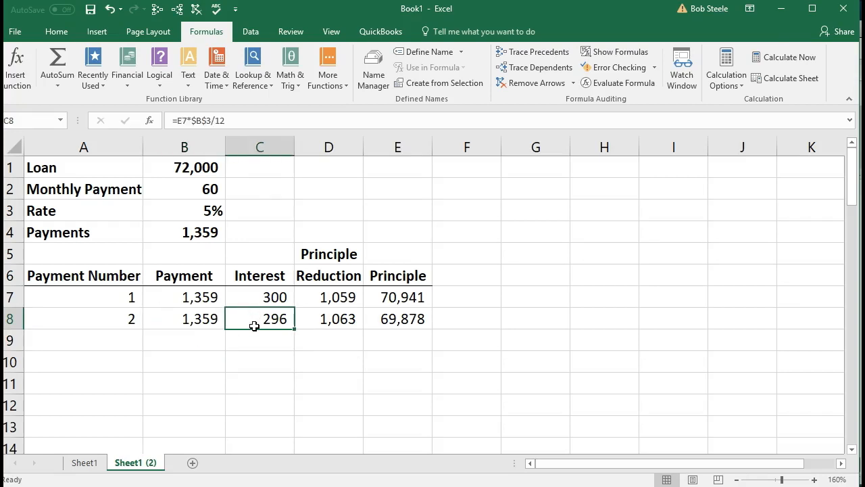
click(310, 323)
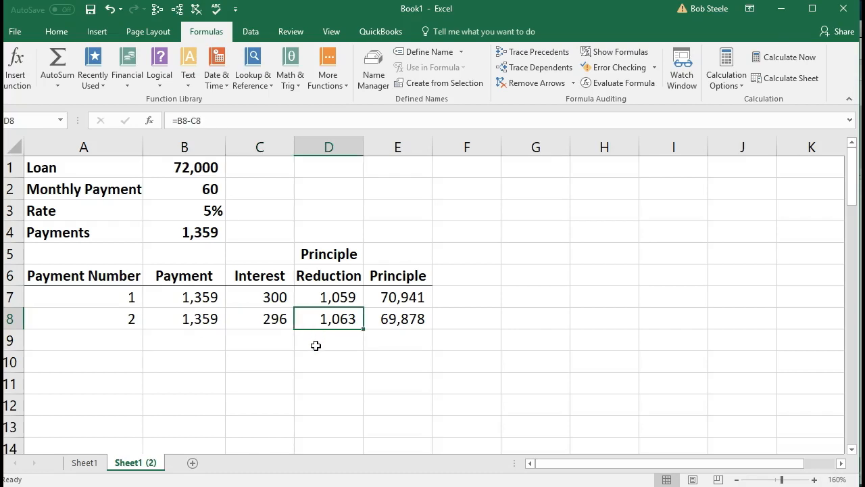
- Enter payment number 3 in A9 and link the Payment cell B9 to the payment directly above it in B8
click(130, 334)
text(3)
key(Tab)
text(=)
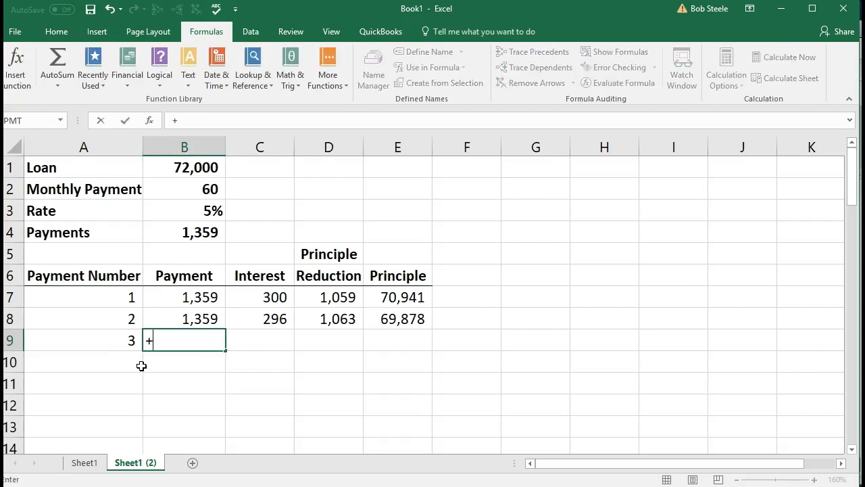
key(Up)
key(Tab)
- Calculate the third month's interest in C9 with an absolute rate reference using =E8*$B$3/12
text(=)
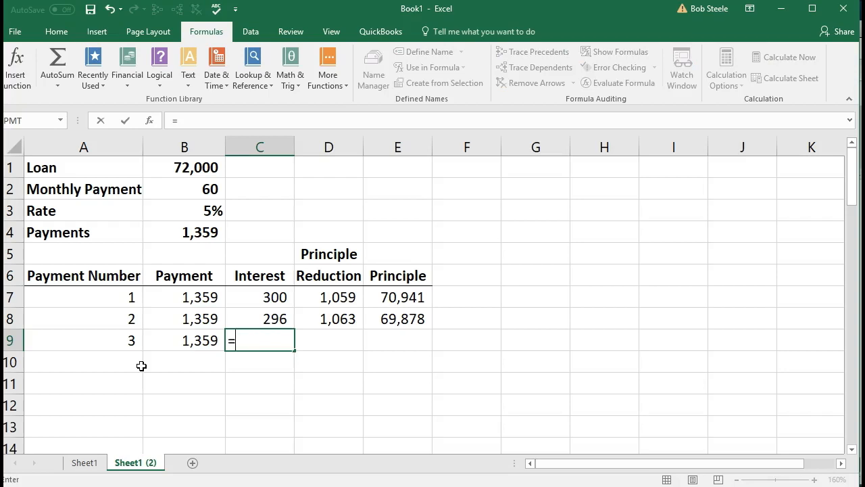
key(Right)
key(Right)
key(Up)
text(*)
key(Up)
key(Up)
key(Up)
key(Up)
key(Up)
key(Up)
key(Left)
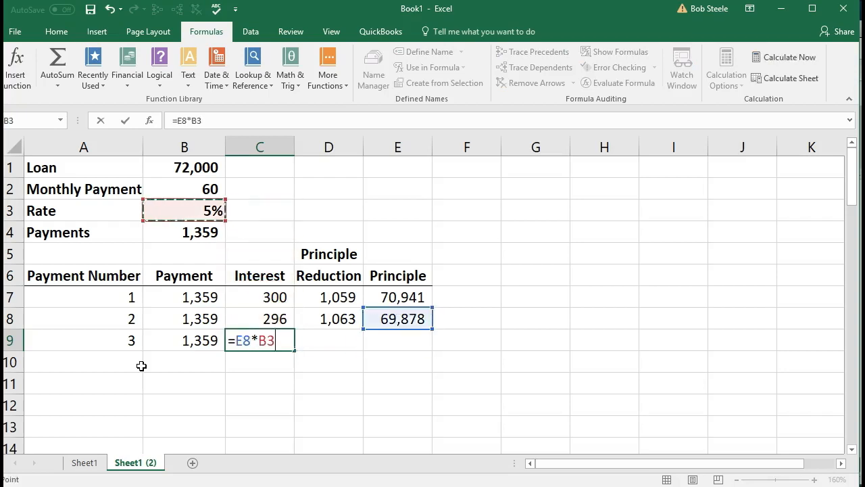
key(F4)
text(/)
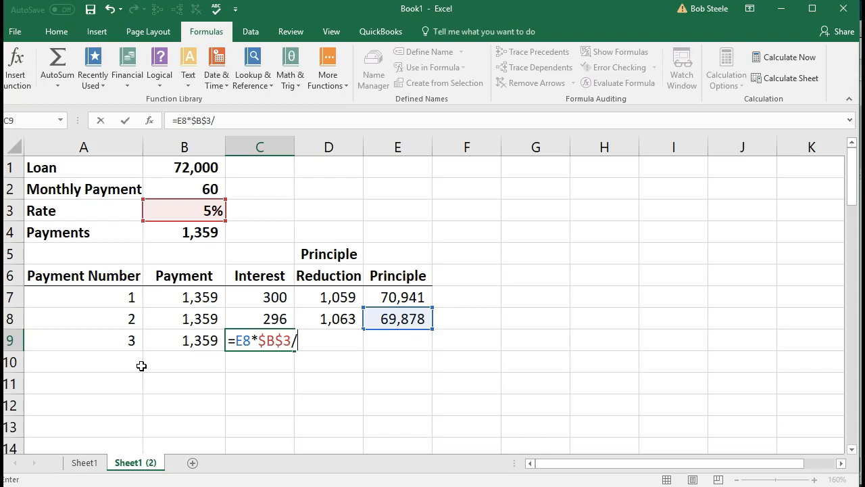
text(12)
key(Tab)
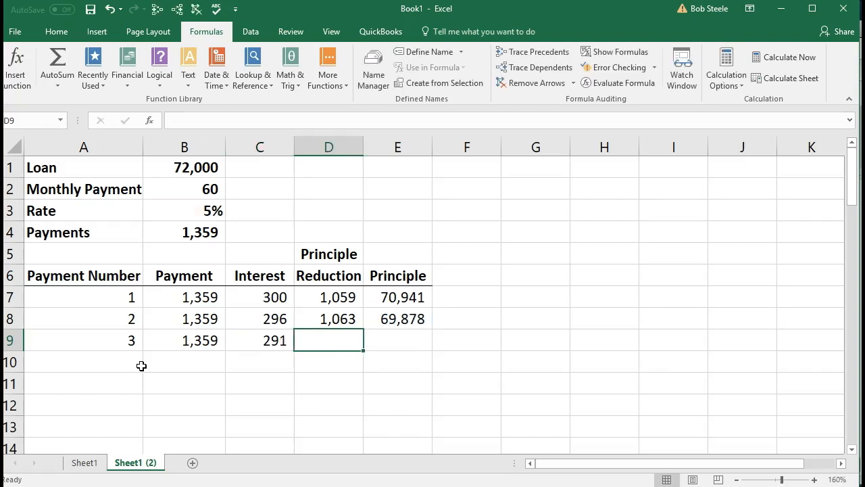
- Calculate the third principal reduction in D9 as payment minus interest with =B9-C9
text(=)
key(Left)
key(Left)
text(-)
key(Right)
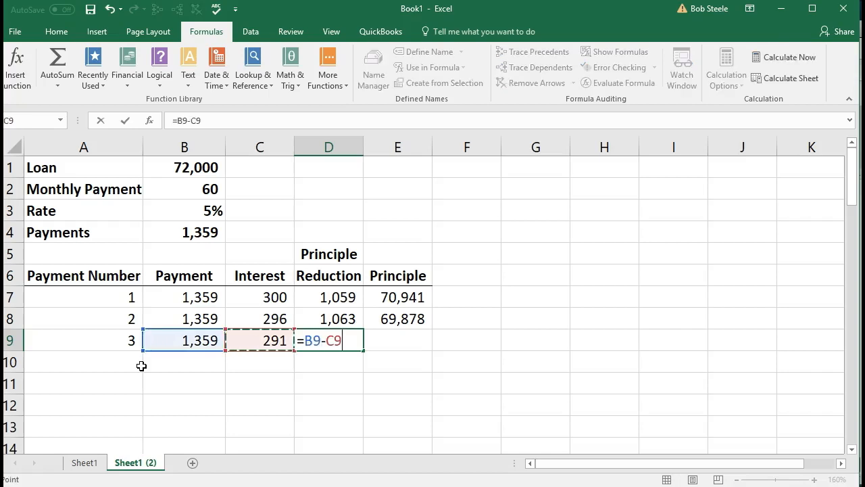
key(Tab)
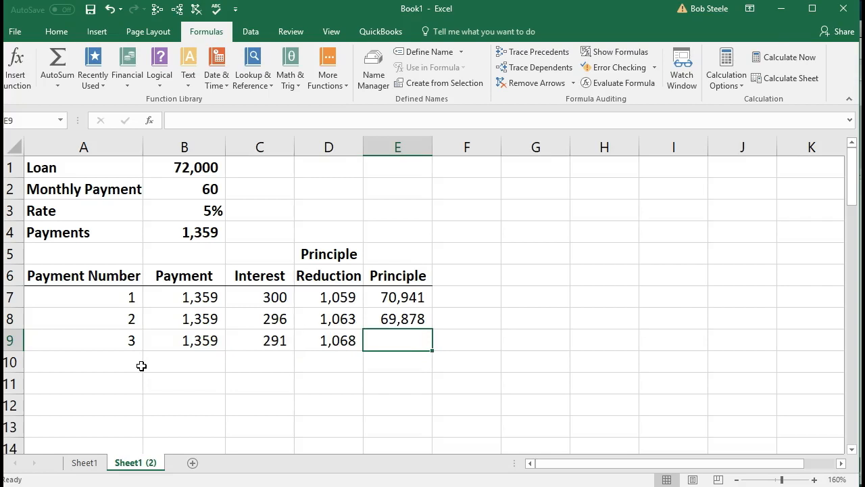
- Calculate the remaining principal in E9 as the prior principal minus the reduction with =E8-D9
text(=)
key(Up)
text(-)
key(Left)
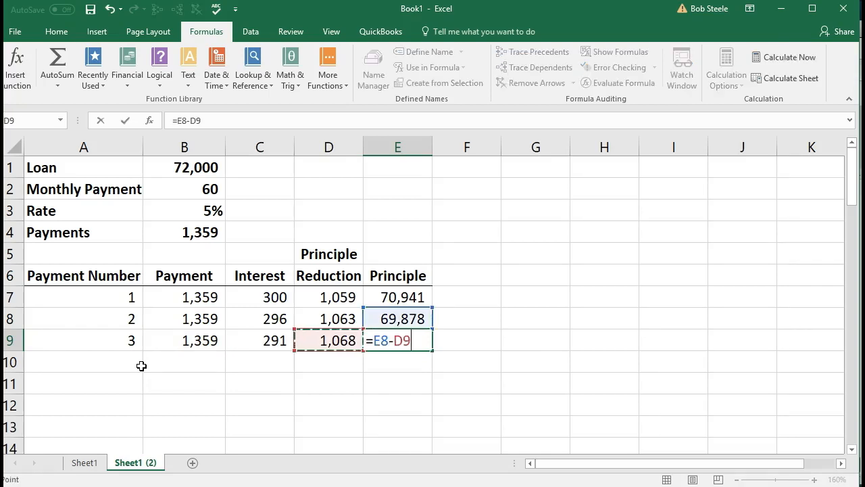
key(Return)
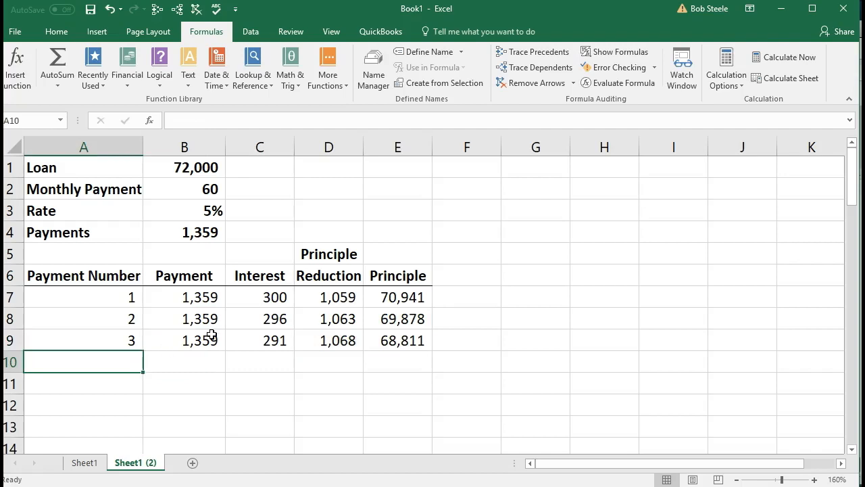
- Fill the payment 3 row A9:E9 down through payment number 60 in row 66
drag(252, 293, 251, 338)
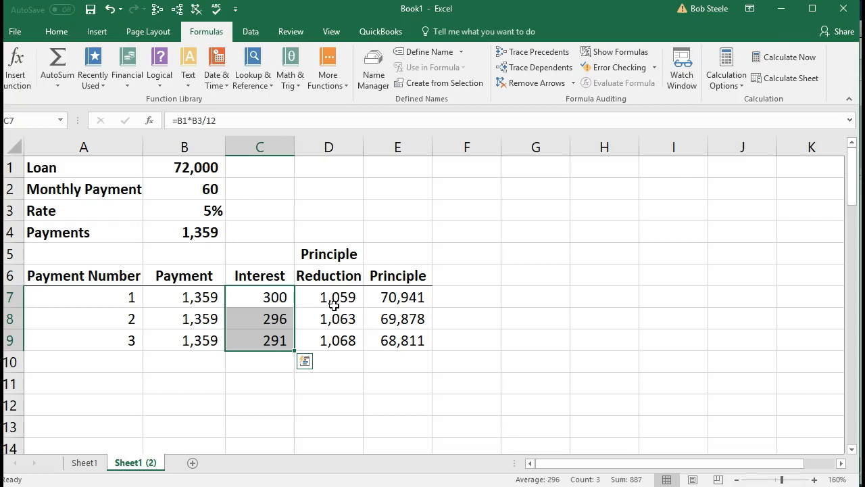
drag(334, 305, 329, 336)
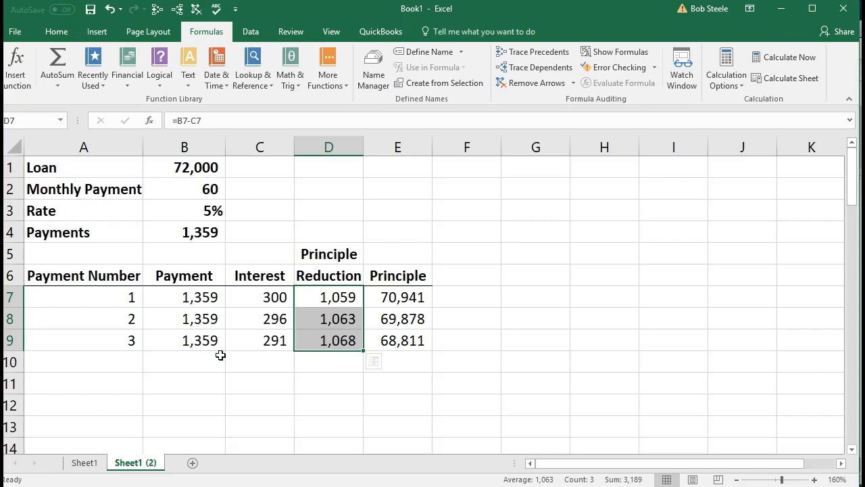
drag(120, 340, 373, 348)
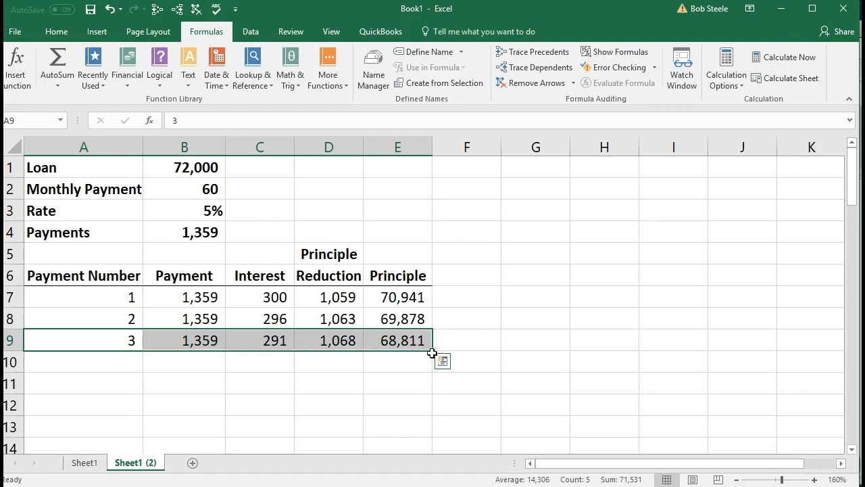
drag(432, 352, 406, 294)
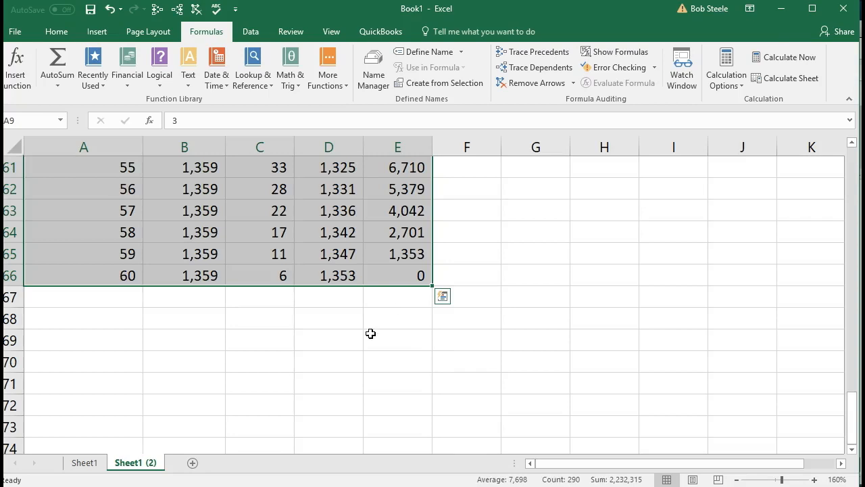
- Examine the final payment row 66, checking its payment, interest, principal reduction and remaining principal formulas
click(371, 333)
click(397, 278)
scroll(402, 278, up, 1)
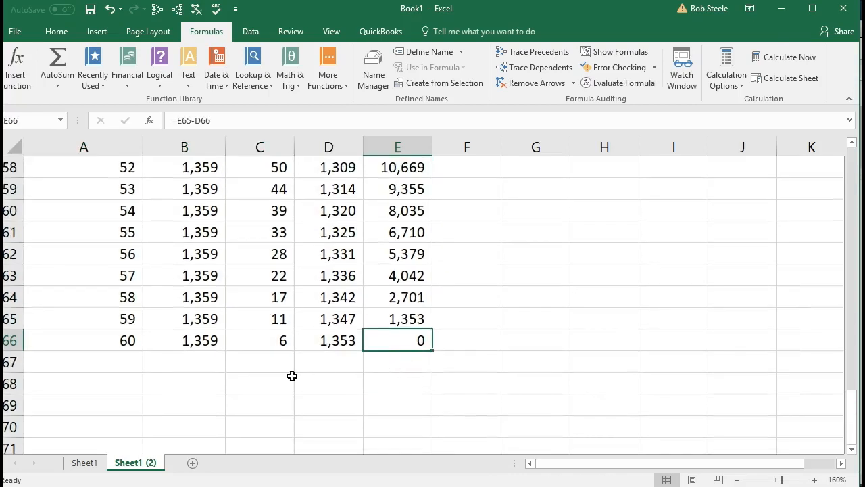
click(107, 340)
click(392, 340)
click(204, 345)
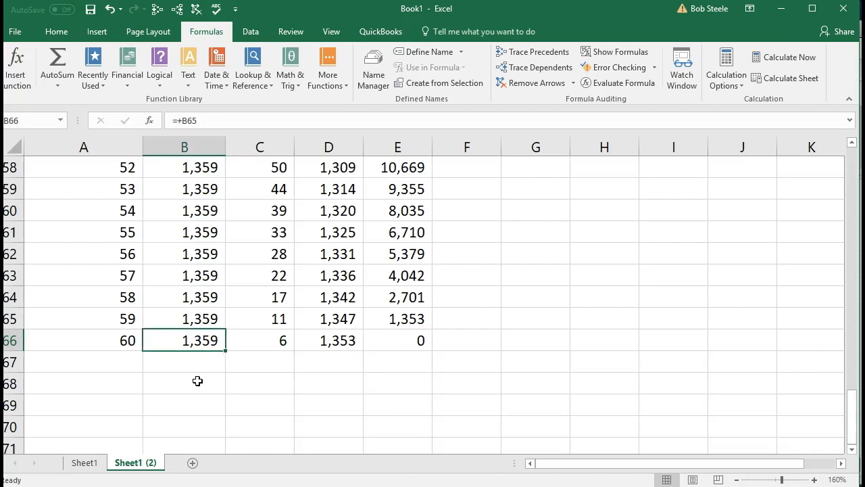
click(240, 346)
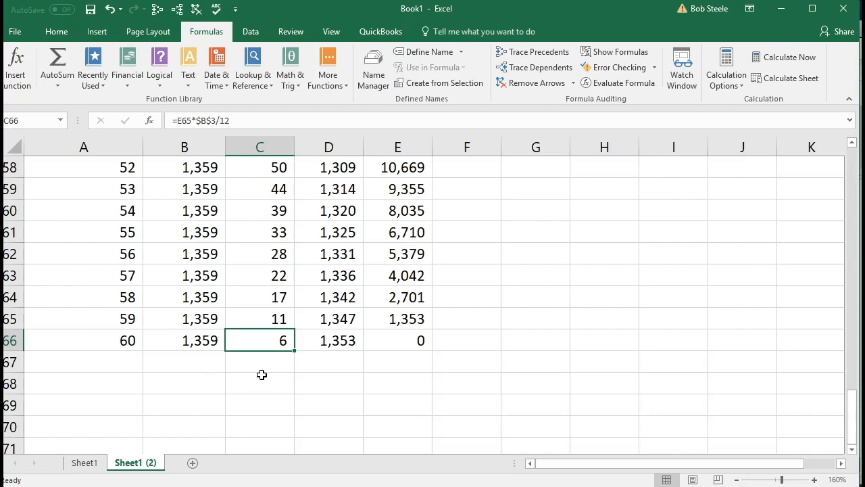
click(327, 342)
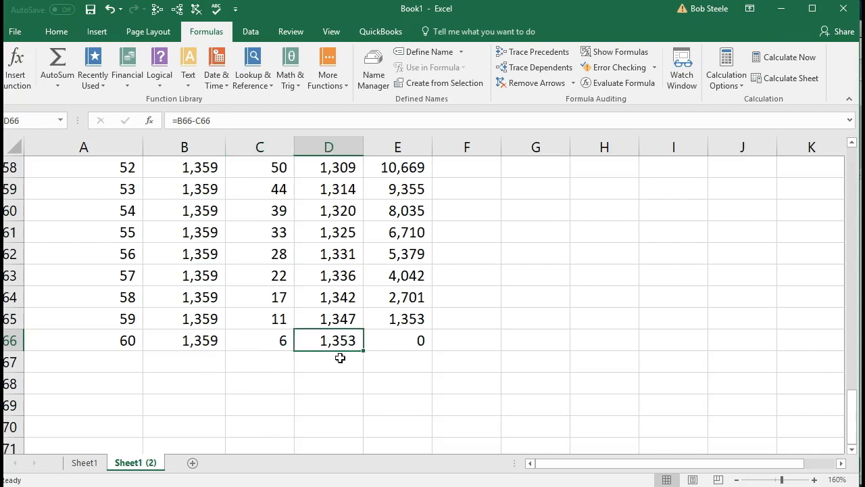
click(387, 321)
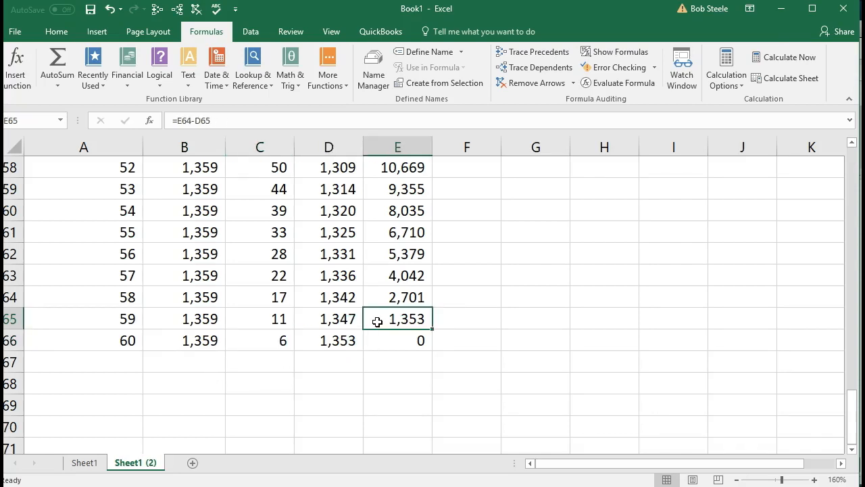
click(373, 337)
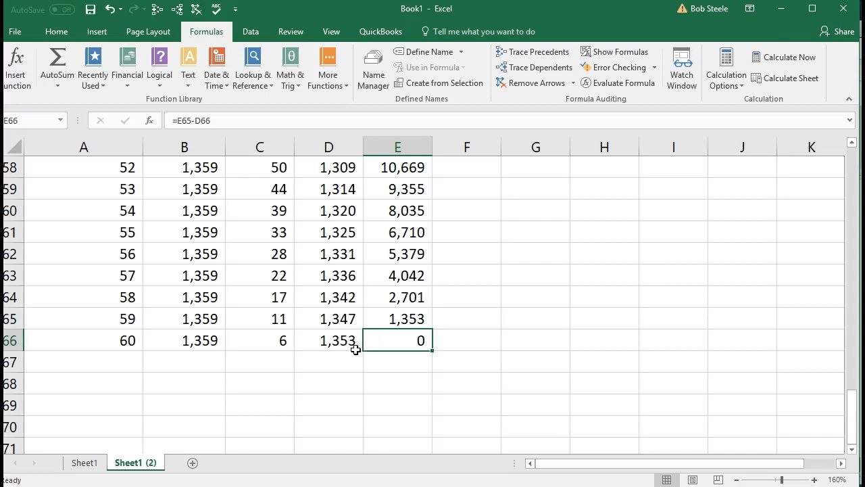
- Highlight the first payment row A7:E7 with a yellow fill
scroll(317, 365, up, 4)
scroll(317, 365, up, 15)
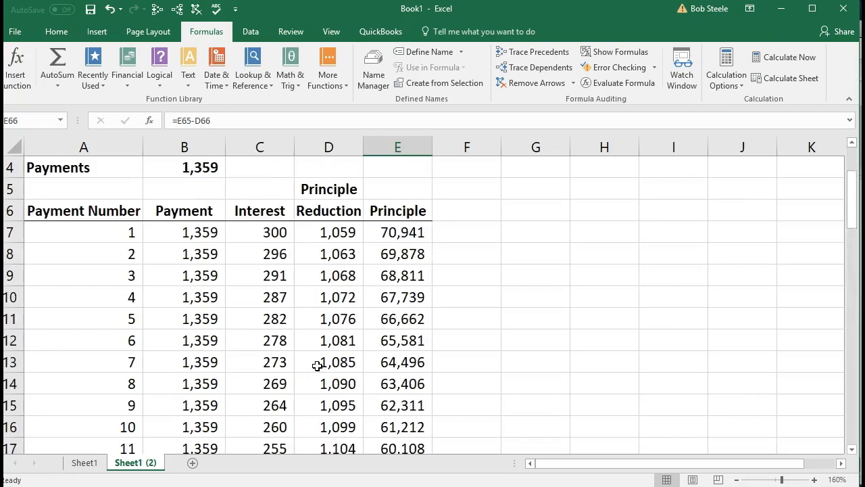
drag(96, 294, 384, 296)
right_click(382, 296)
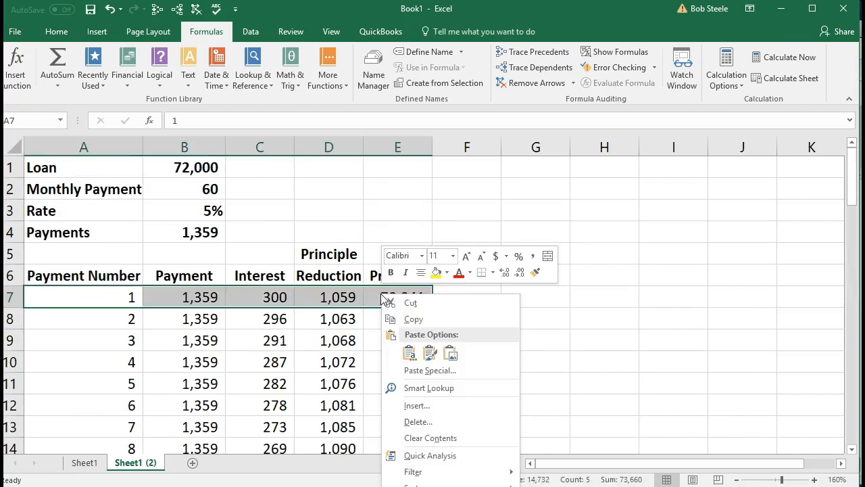
click(440, 272)
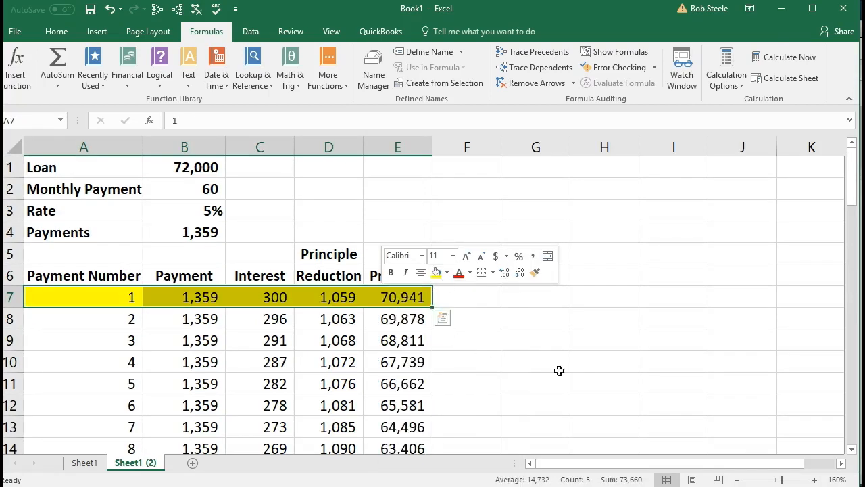
click(511, 360)
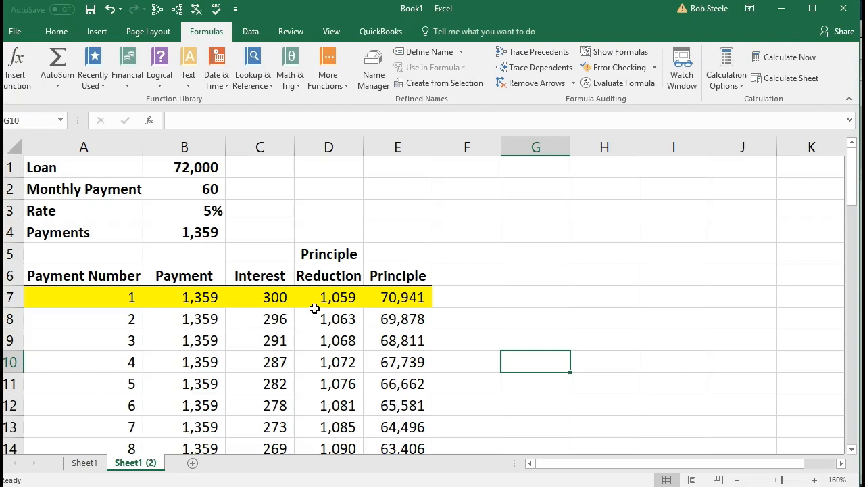
- Switch to QuickBooks and open the register for the Checking account
drag(493, 16, 864, 53)
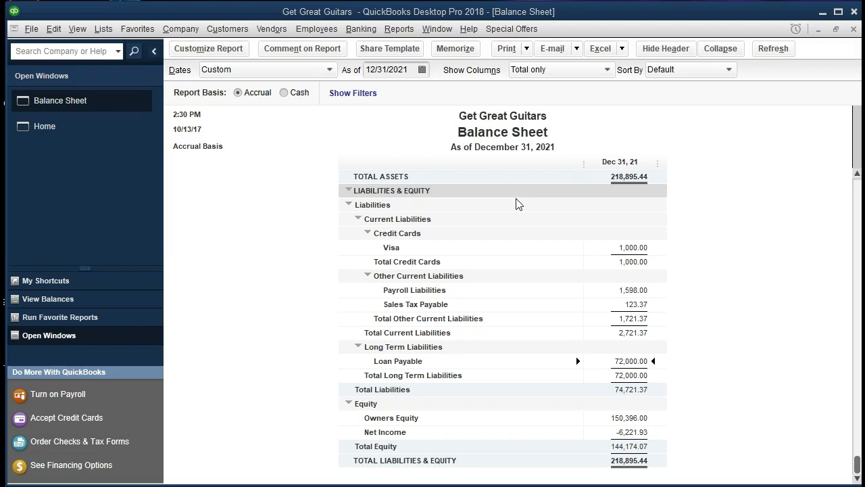
click(361, 30)
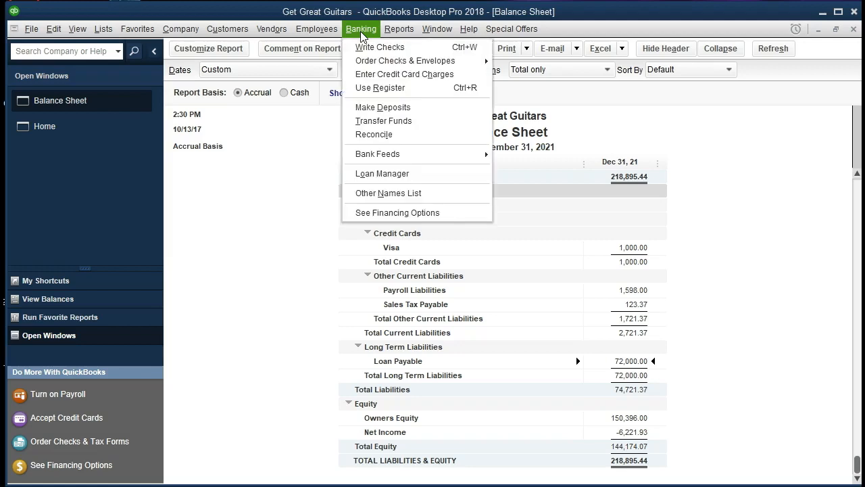
click(372, 87)
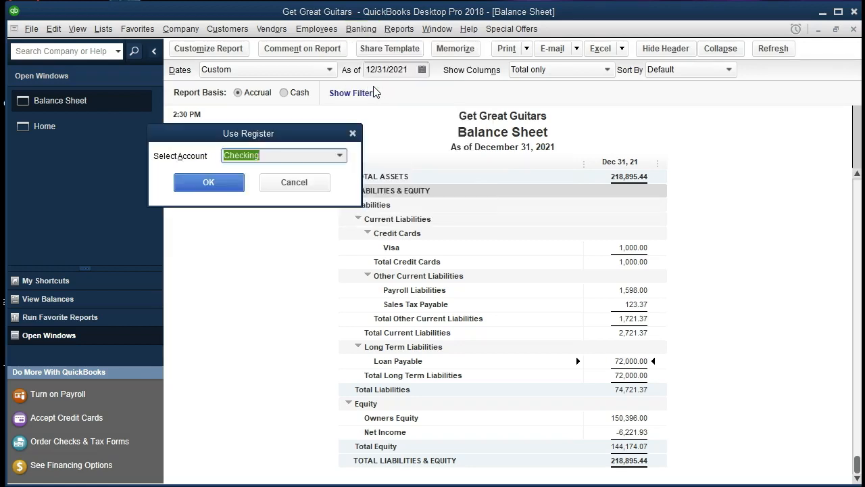
click(340, 156)
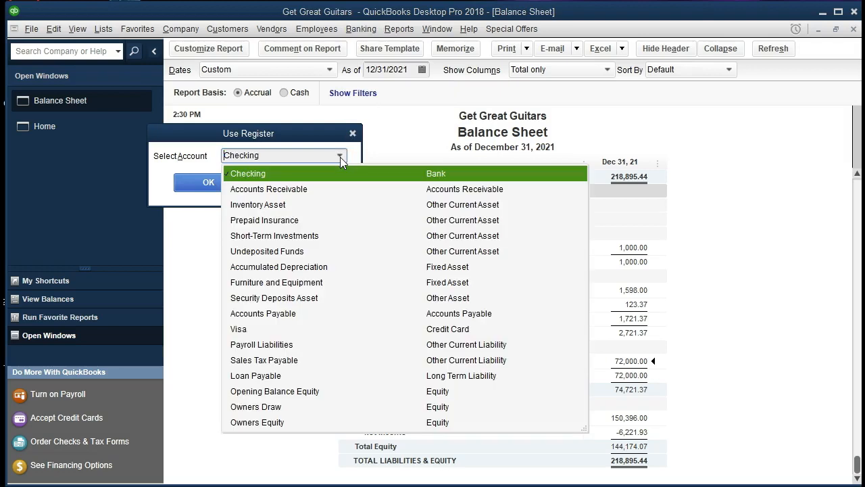
click(340, 157)
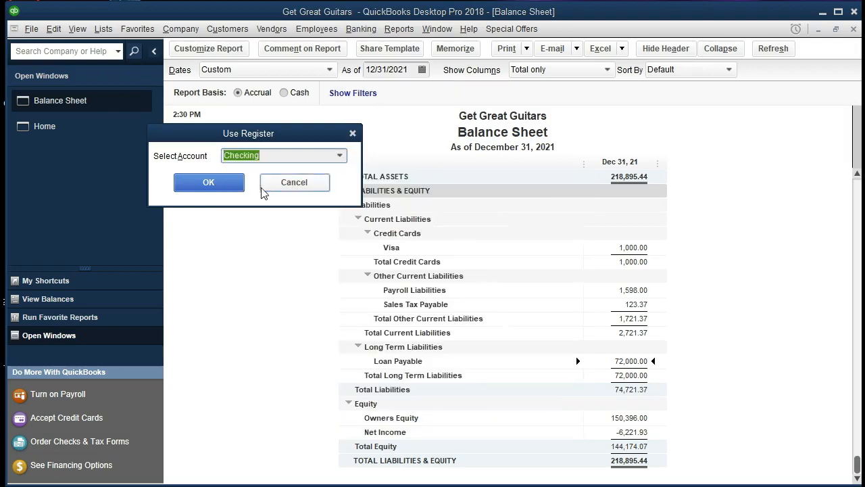
click(234, 190)
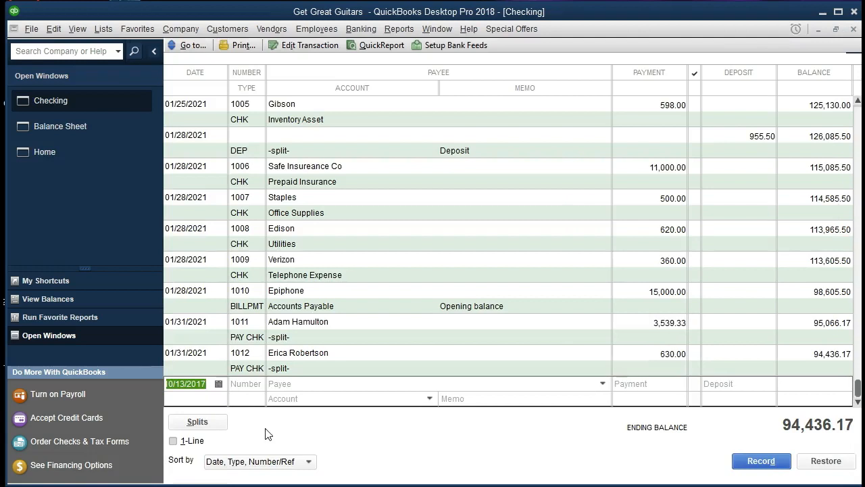
- Enter a new check in the register dated 02/01/2021, payable to Chase for 1,359.00
text(0)
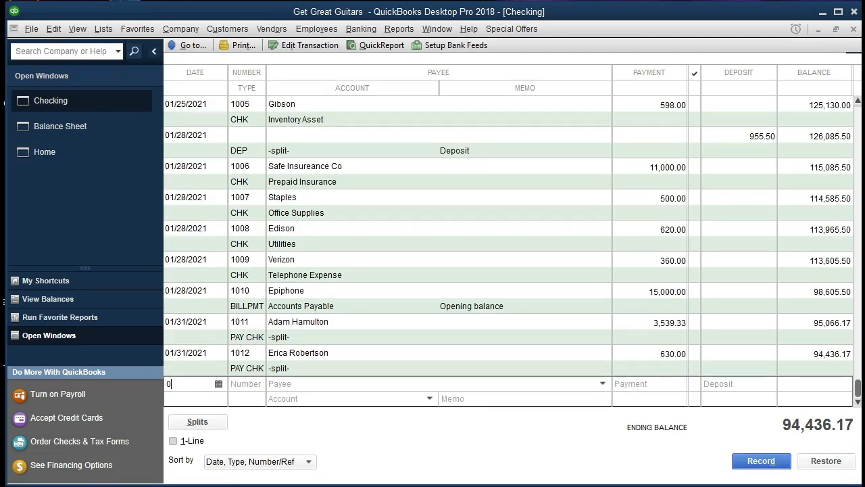
text(2/01/2021)
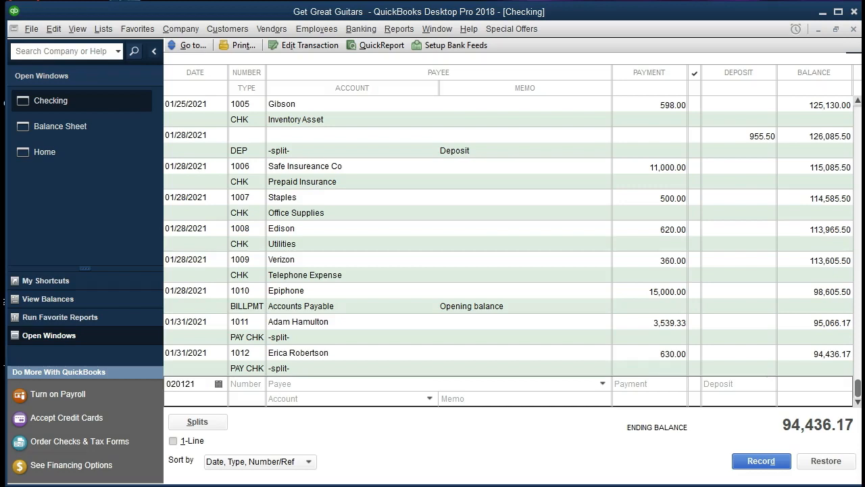
key(Tab)
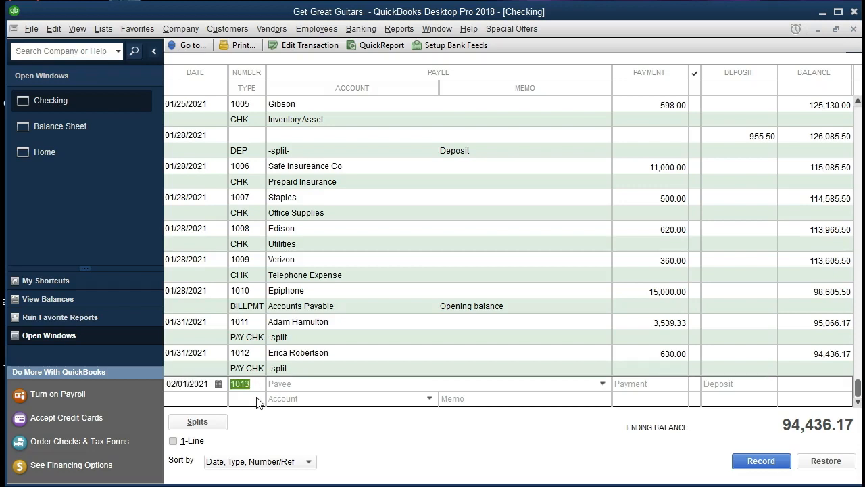
key(Tab)
key(Tab)
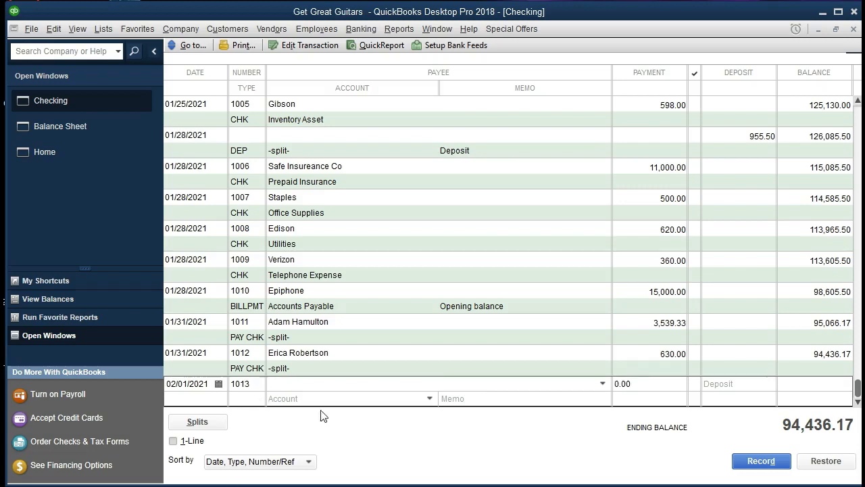
text(Chase)
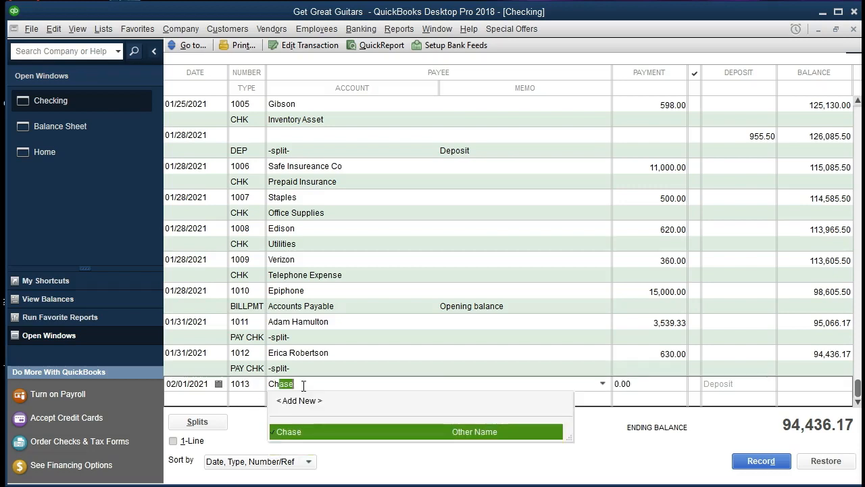
key(Tab)
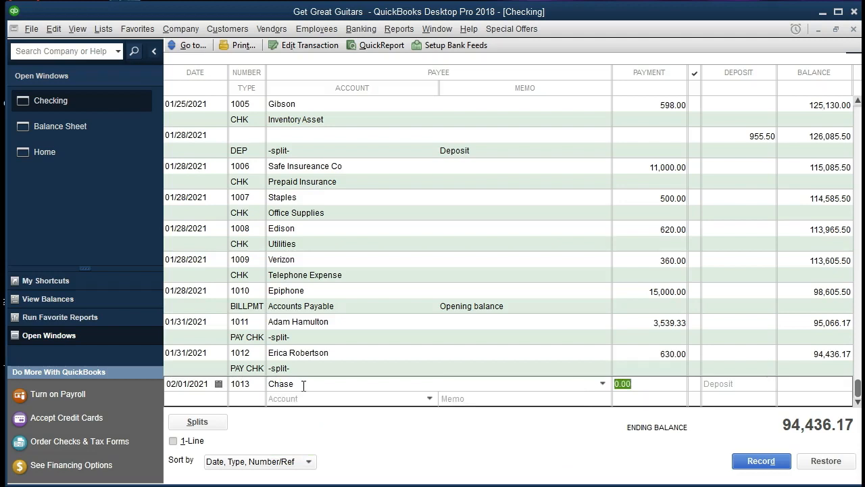
text(1359)
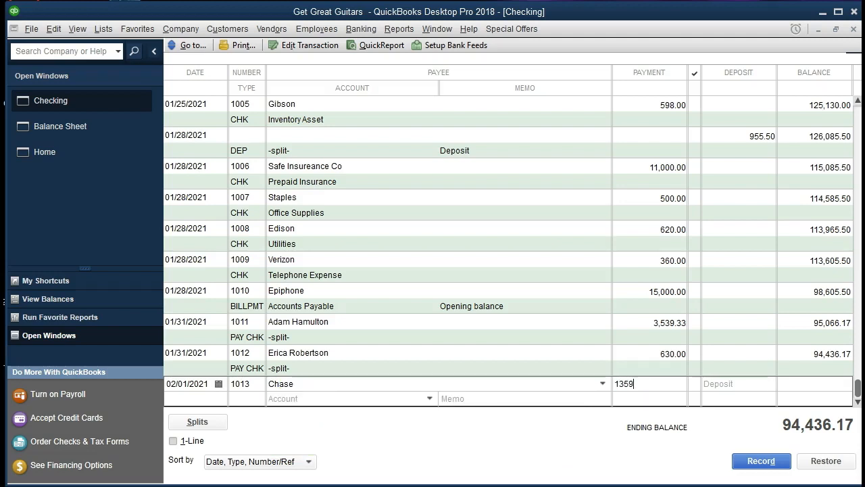
key(Tab)
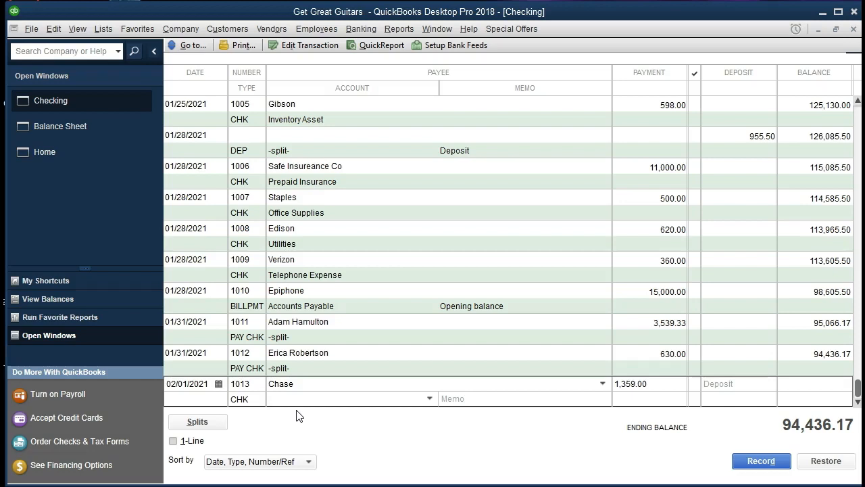
- Split the Chase payment, assigning 300.00 to Insurance Expense on the first split line
click(220, 428)
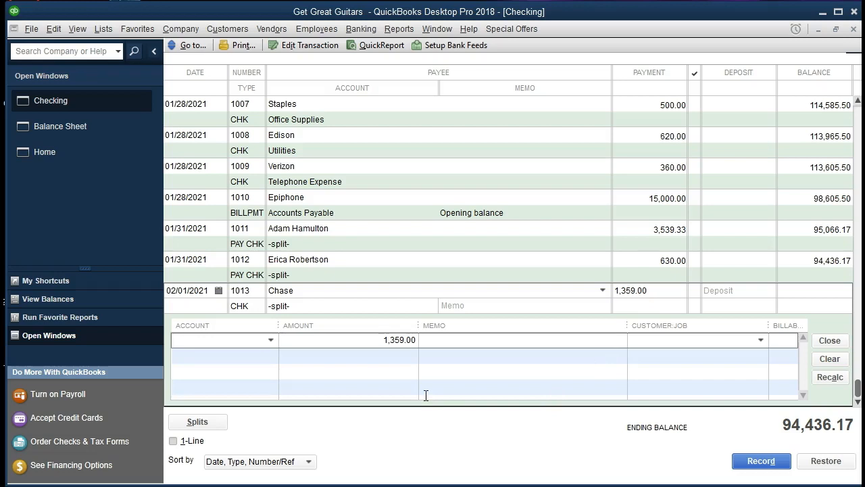
text(Insurance Expense)
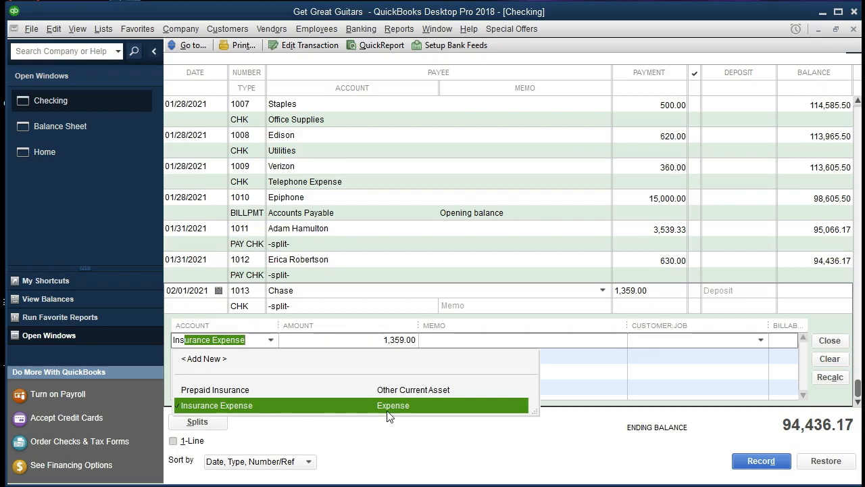
key(Tab)
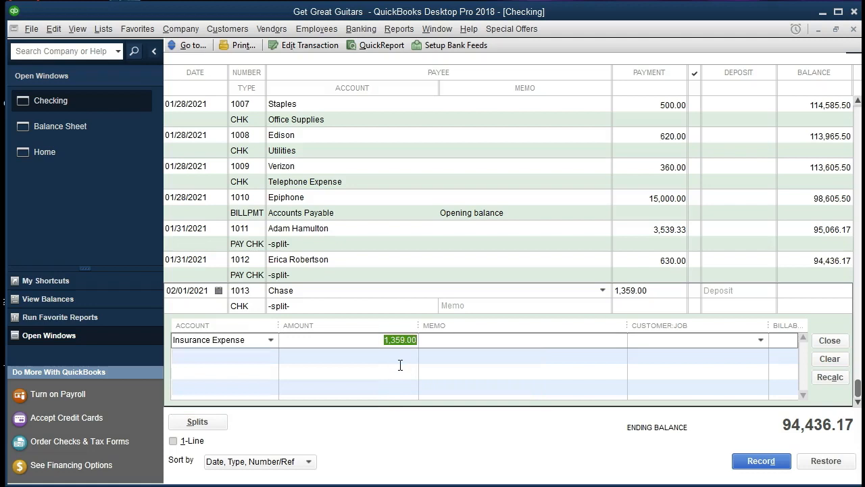
text(300)
click(400, 363)
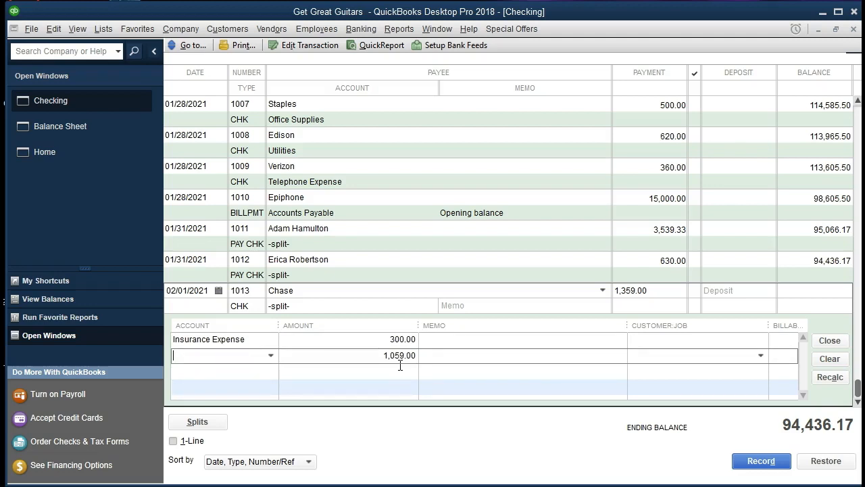
- Assign the second split line to Loan Payable with an amount of 1,000 and try to record the Chase check
text(Loan Payable)
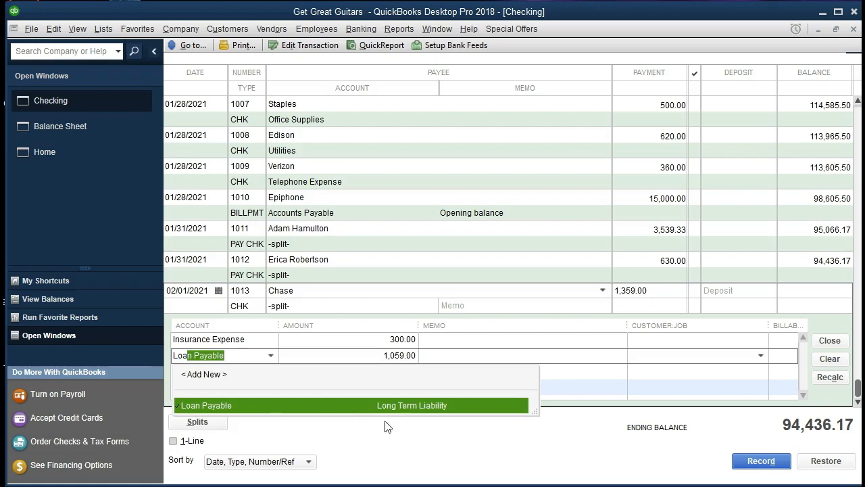
key(Tab)
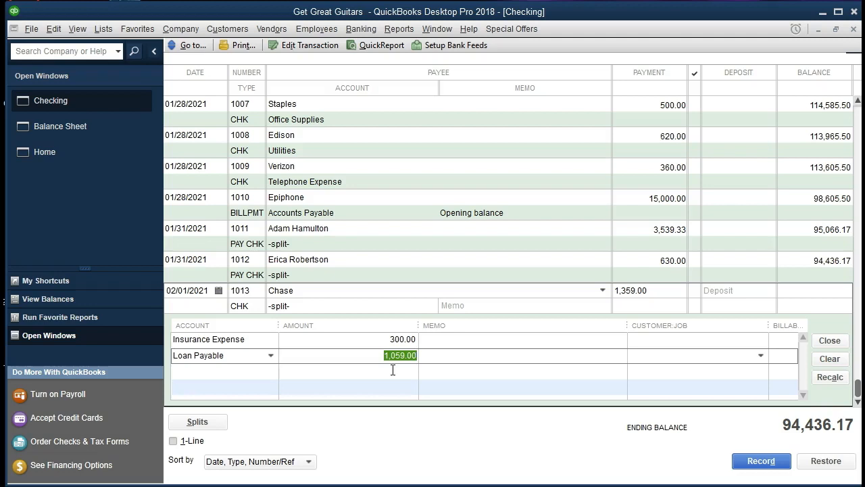
text(1000)
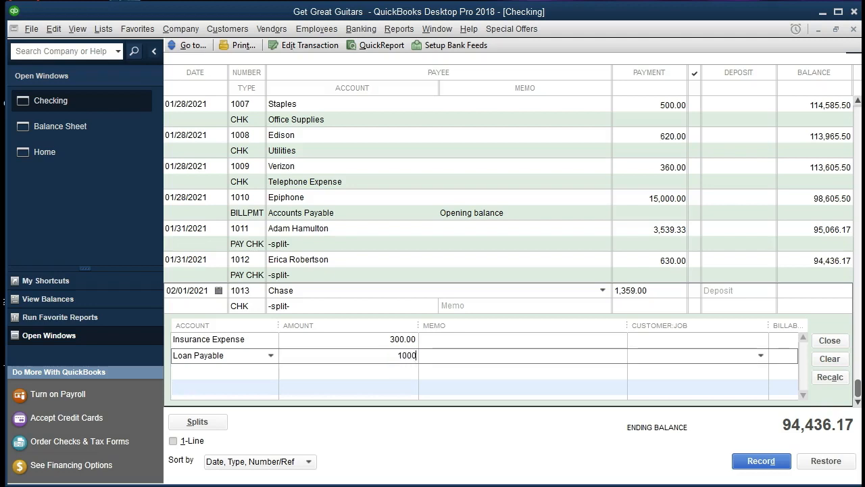
key(Tab)
click(749, 470)
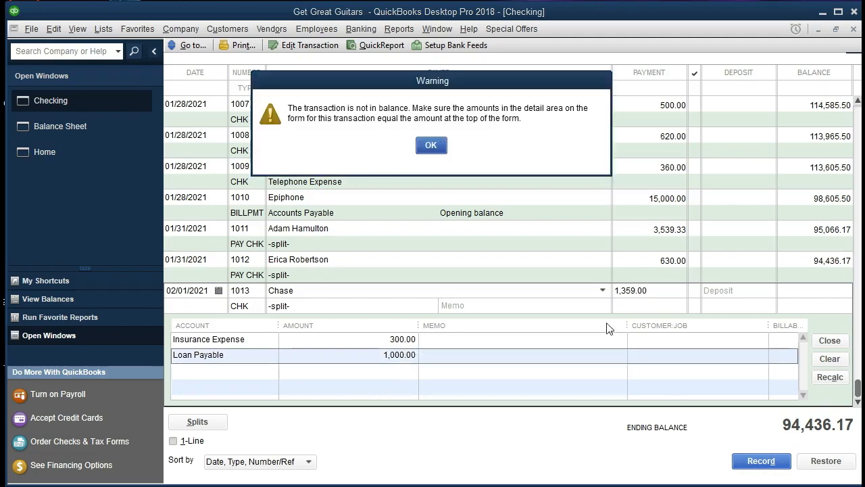
click(431, 145)
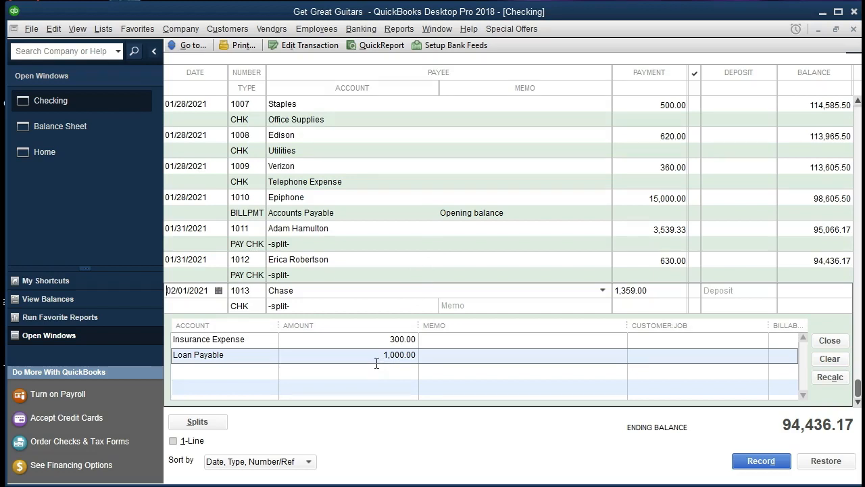
- Set the Loan Payable split amount to 1,059.00 and record the Chase check
drag(376, 355, 451, 364)
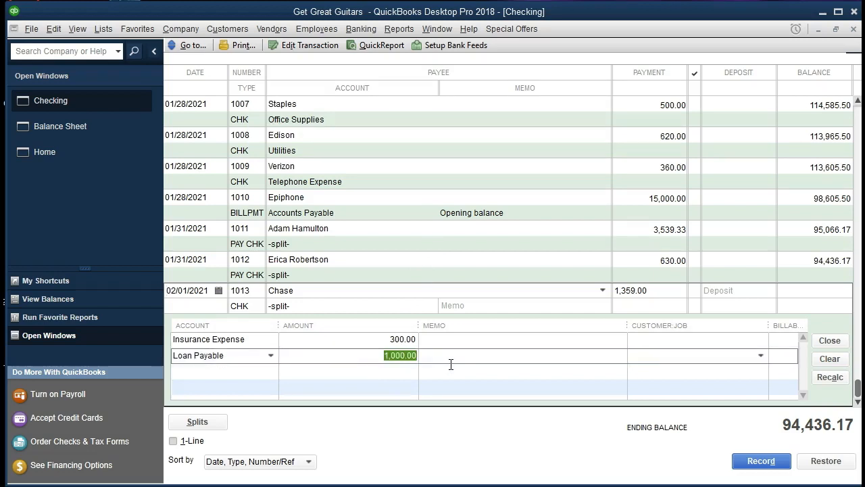
text(10)
key(Tab)
key(Tab)
key(Tab)
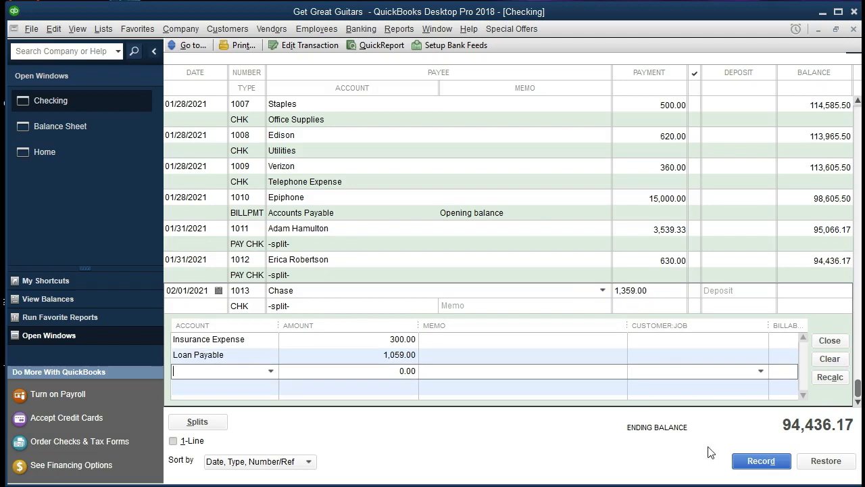
click(750, 461)
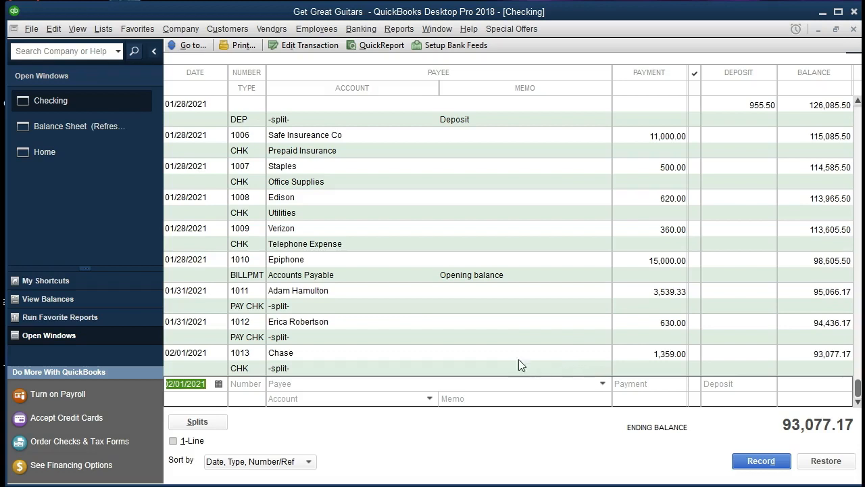
- Trace the Checking balance on the Balance Sheet down to the 02/01/2021 Chase check, and return to the Balance Sheet
click(108, 129)
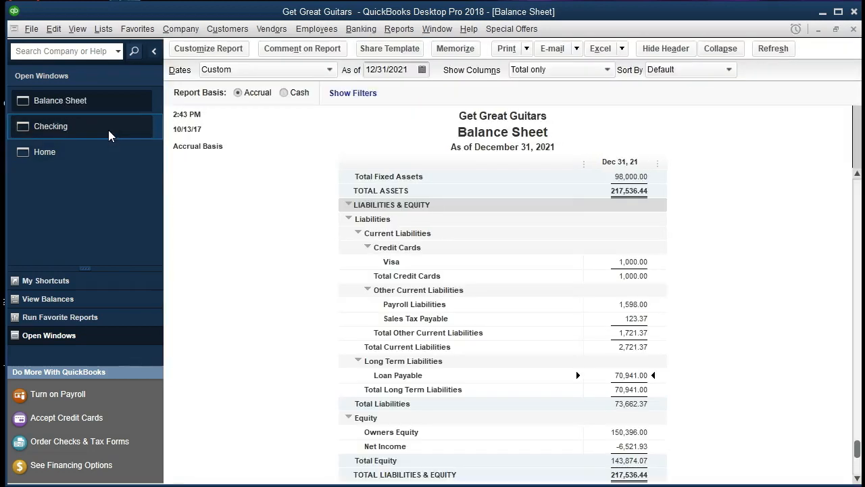
scroll(288, 277, up, 5)
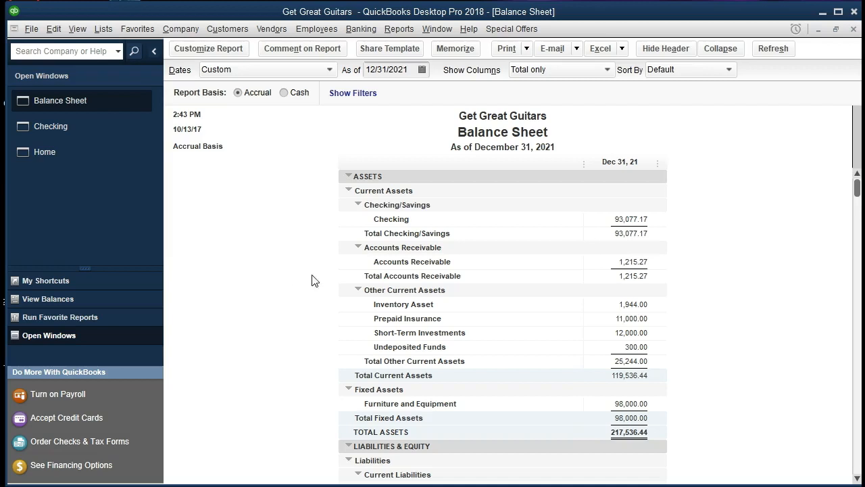
double_click(623, 219)
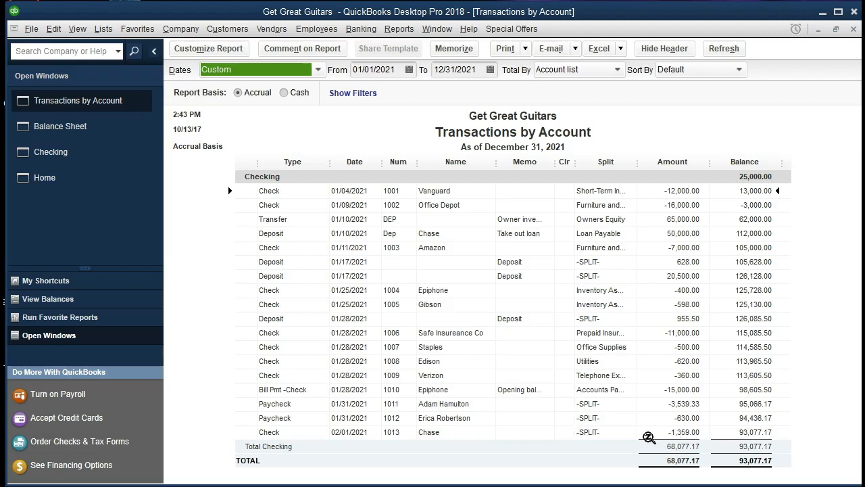
double_click(649, 434)
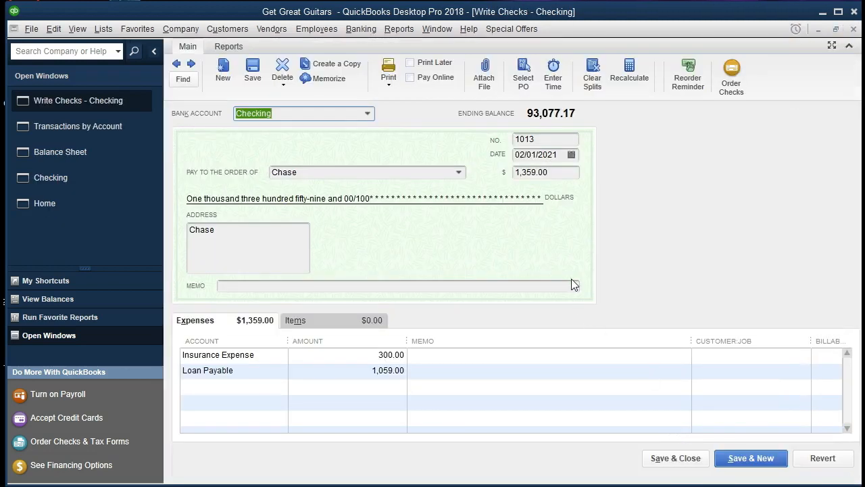
click(853, 29)
click(853, 29)
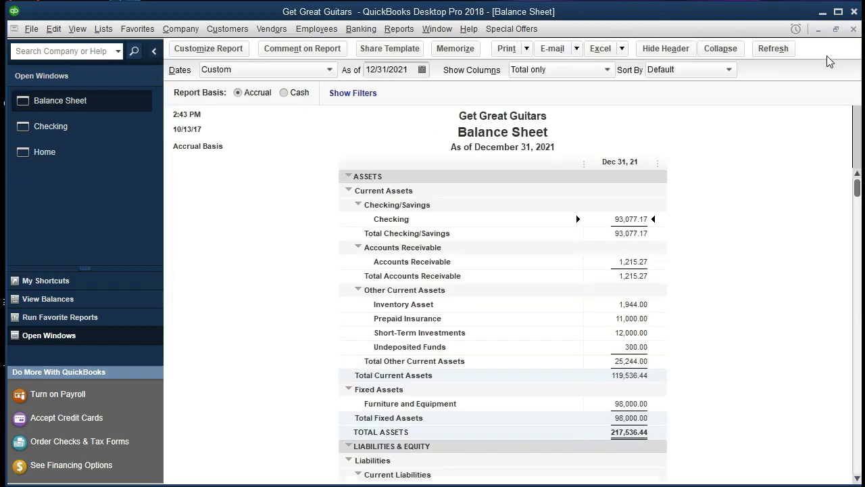
- Open a standard Profit & Loss report for 01/01/2021 through 12/31/2021
click(406, 33)
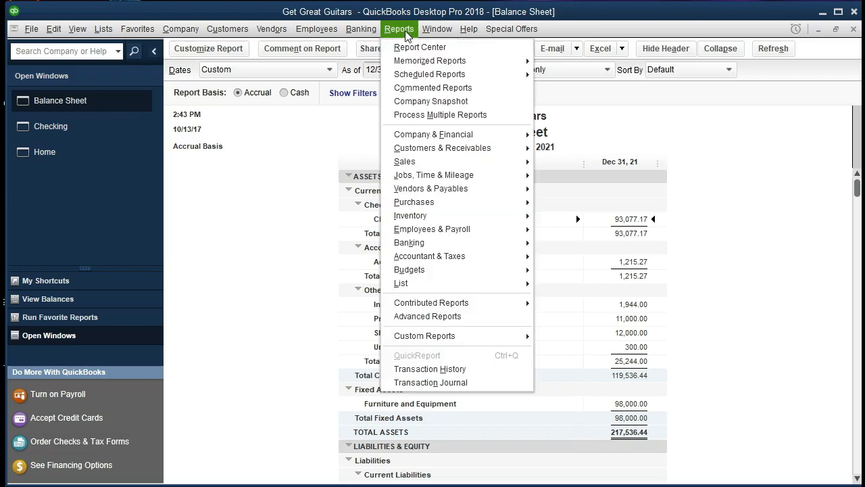
mouse_move(485, 139)
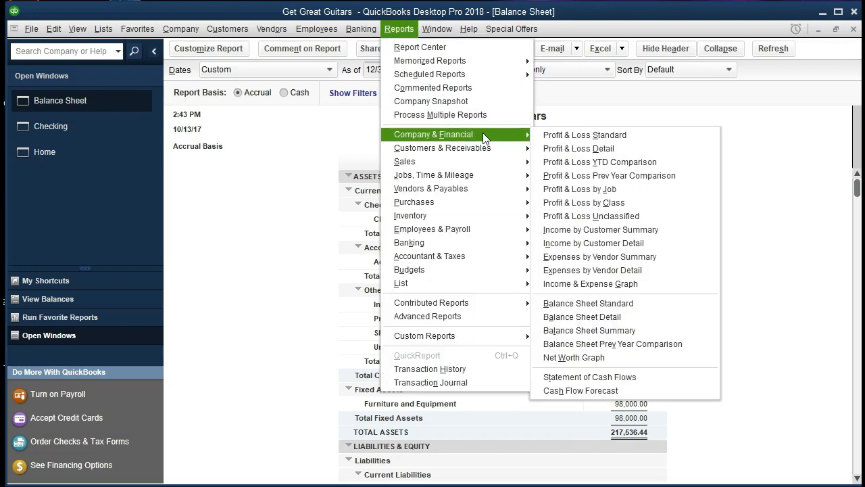
click(634, 135)
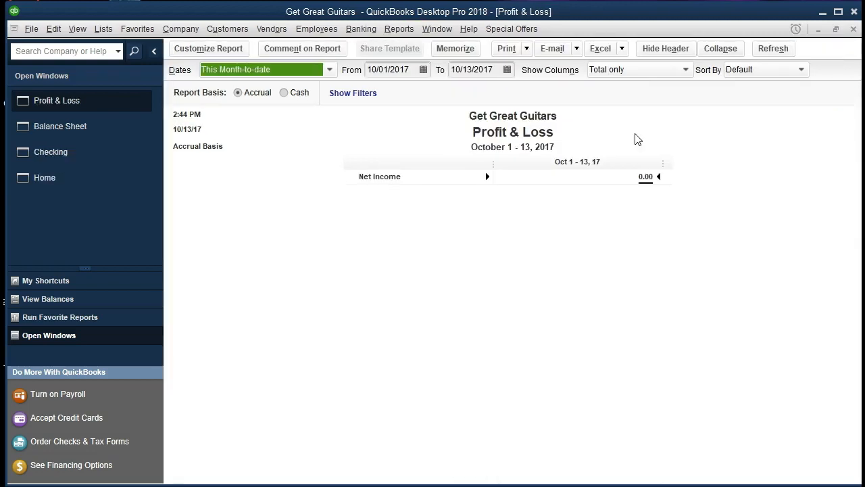
key(Tab)
text(01/01/2021)
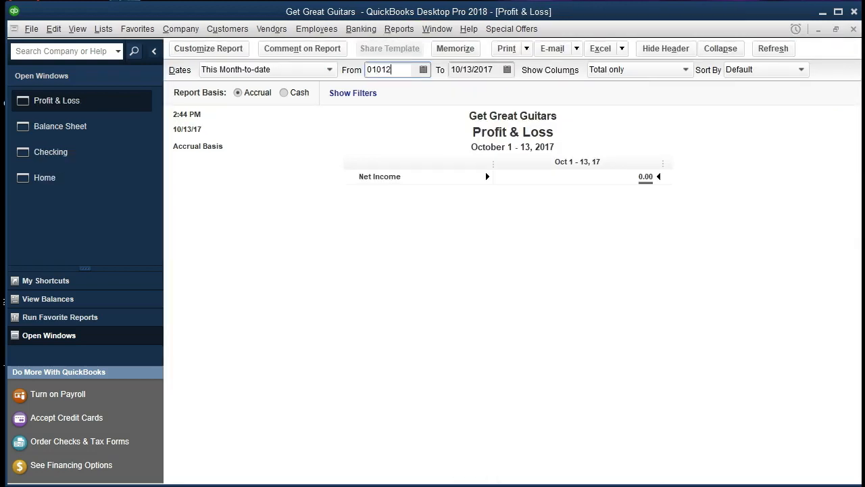
key(Tab)
text(12/31/2021)
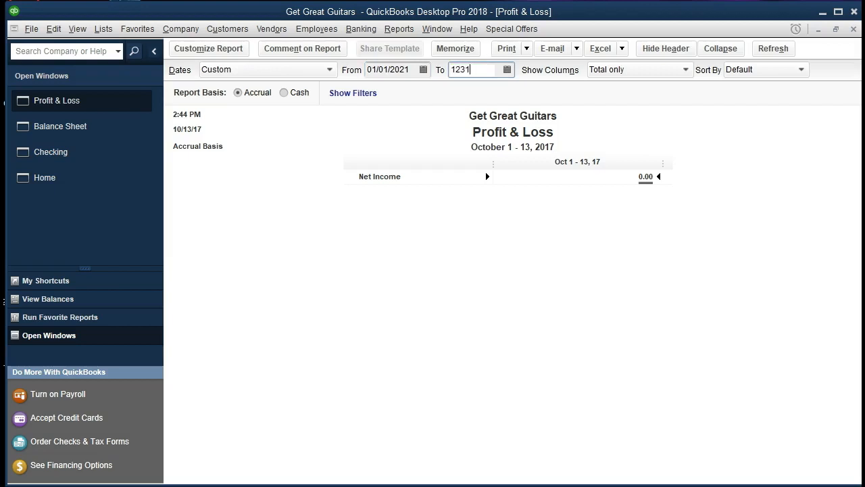
key(Tab)
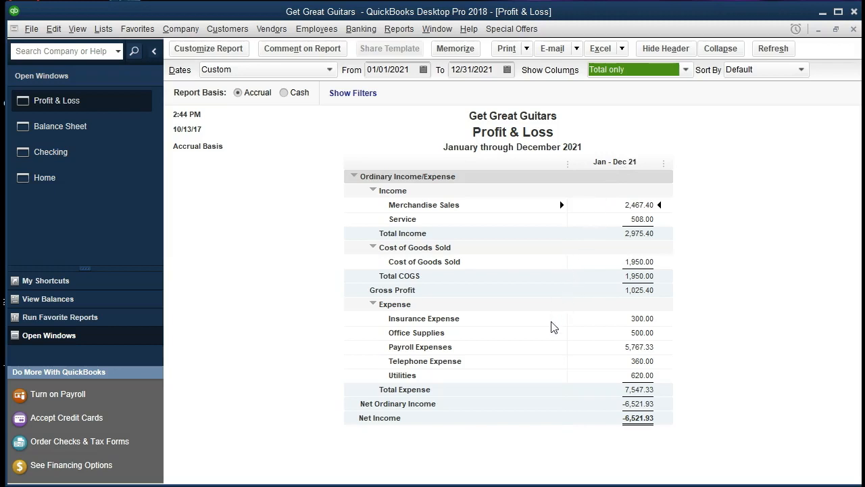
- Trace the Insurance Expense amount on the Profit & Loss down to its source check, and return to the report
click(620, 321)
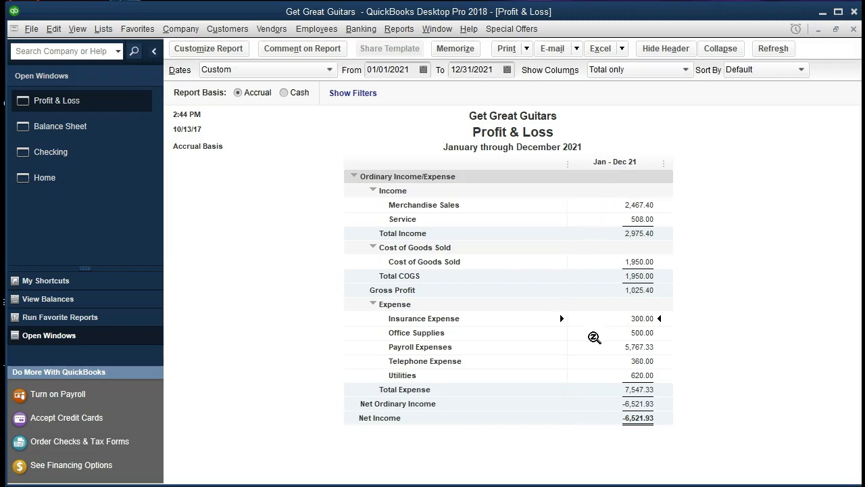
double_click(617, 319)
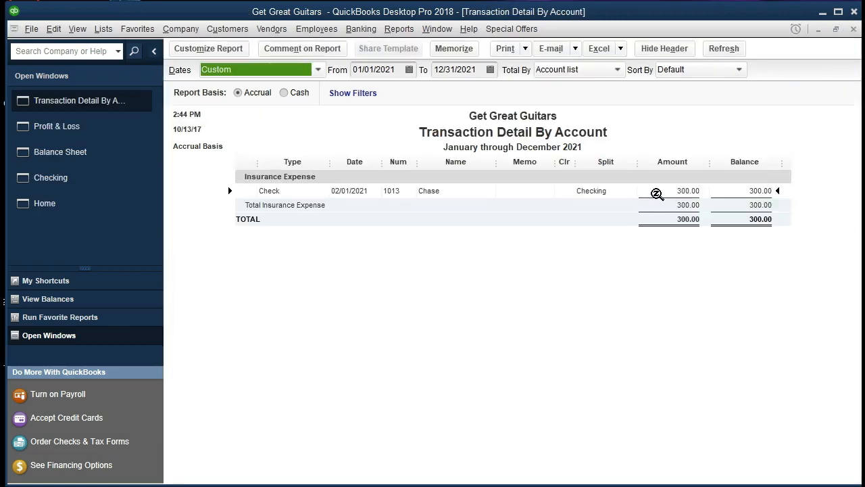
double_click(655, 193)
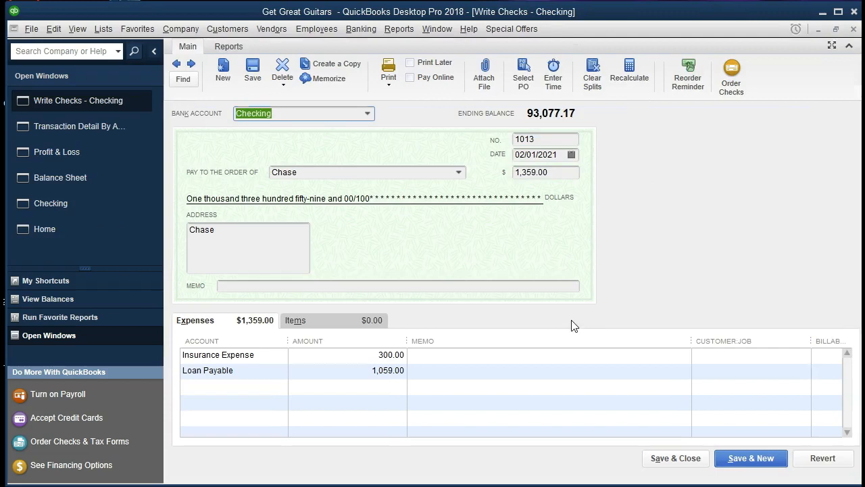
click(853, 31)
click(853, 29)
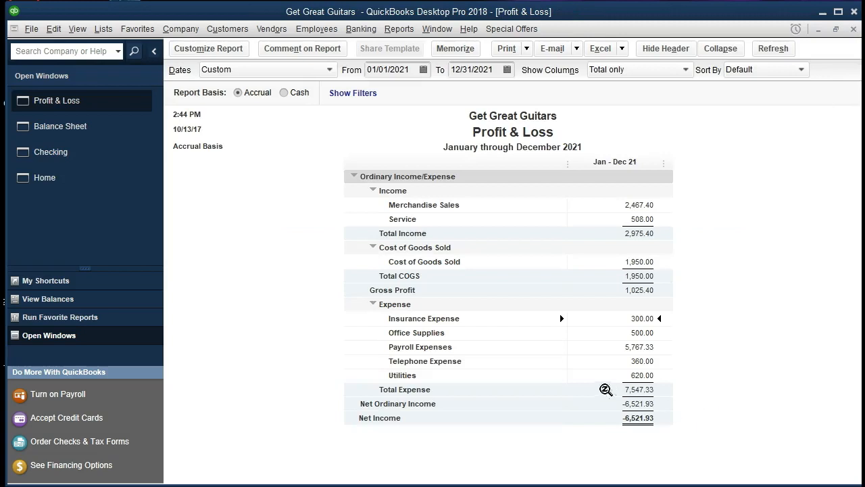
- Trace the Loan Payable balance on the Balance Sheet down to the 02/01/2021 Chase check, and return to the Balance Sheet
click(123, 131)
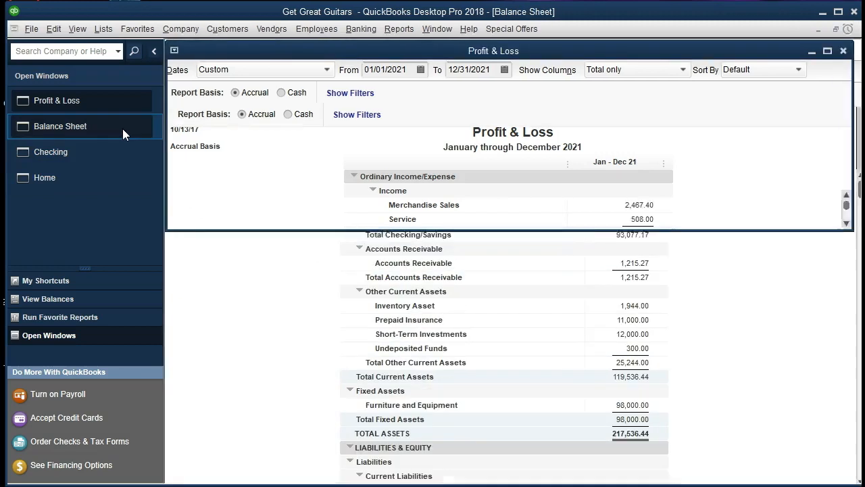
scroll(286, 322, down, 4)
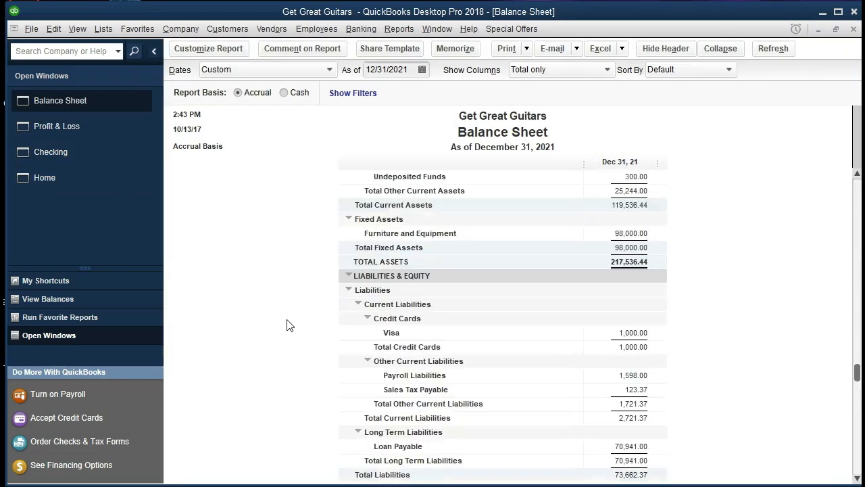
scroll(286, 325, down, 2)
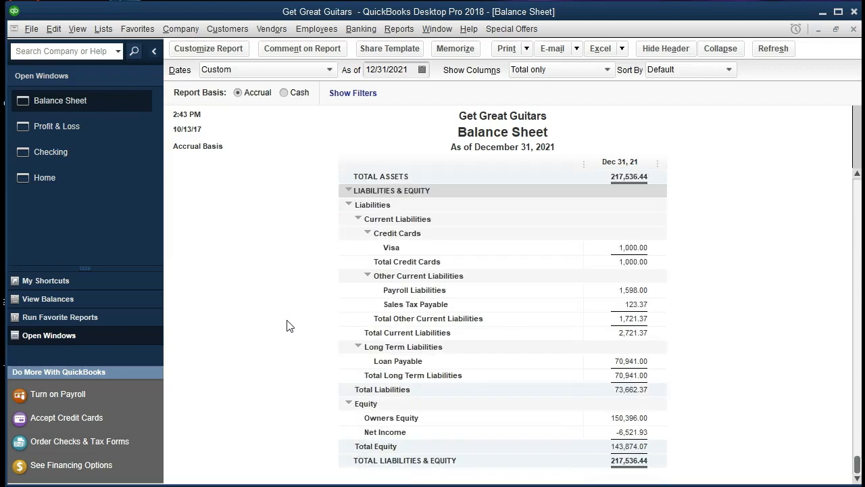
double_click(620, 360)
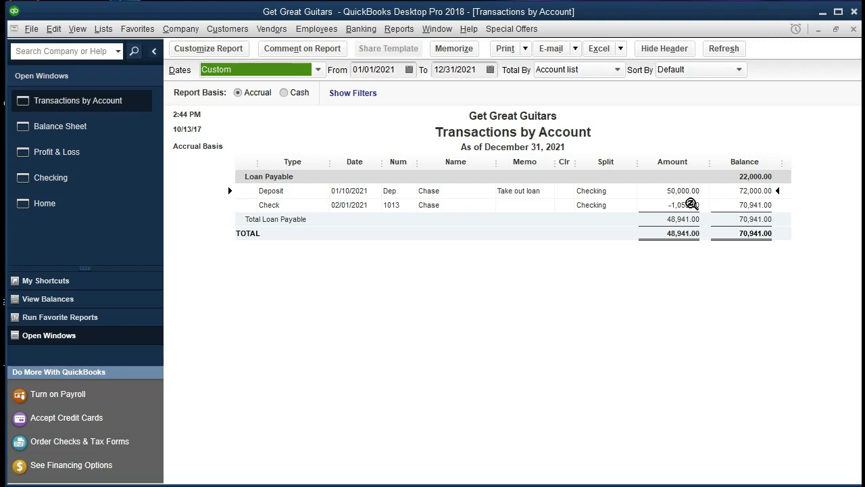
double_click(692, 204)
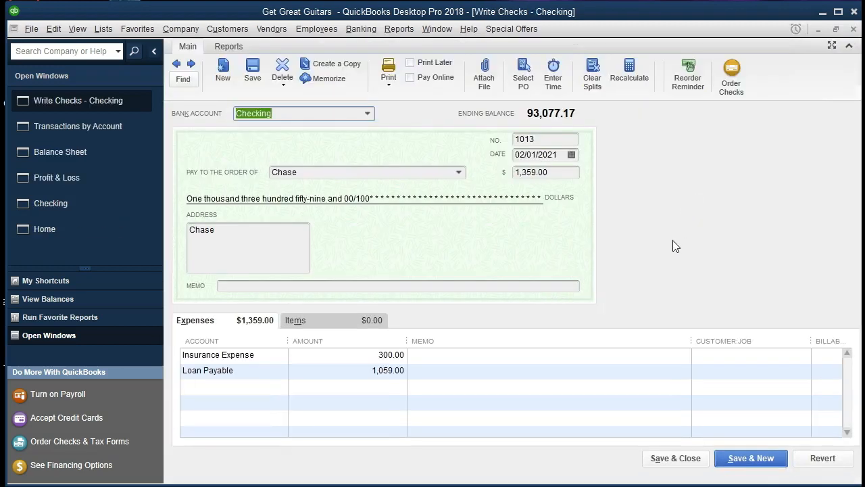
click(853, 29)
click(853, 29)
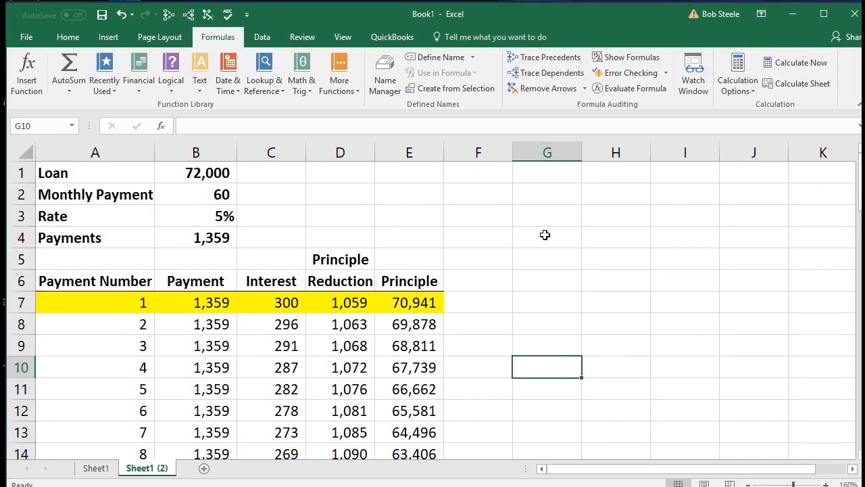
- Switch to the Excel amortization schedule and review the remaining principal and principal reduction for payments 2 through 12
scroll(541, 267, down, 1)
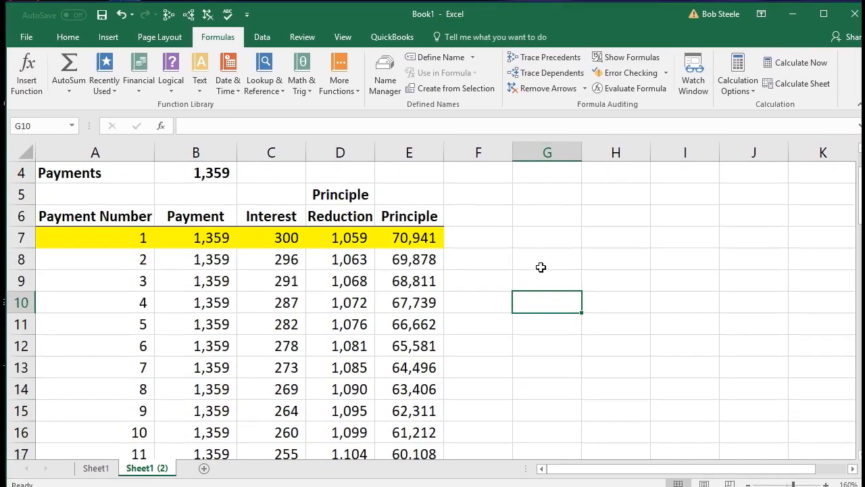
drag(416, 261, 410, 392)
scroll(381, 384, up, 1)
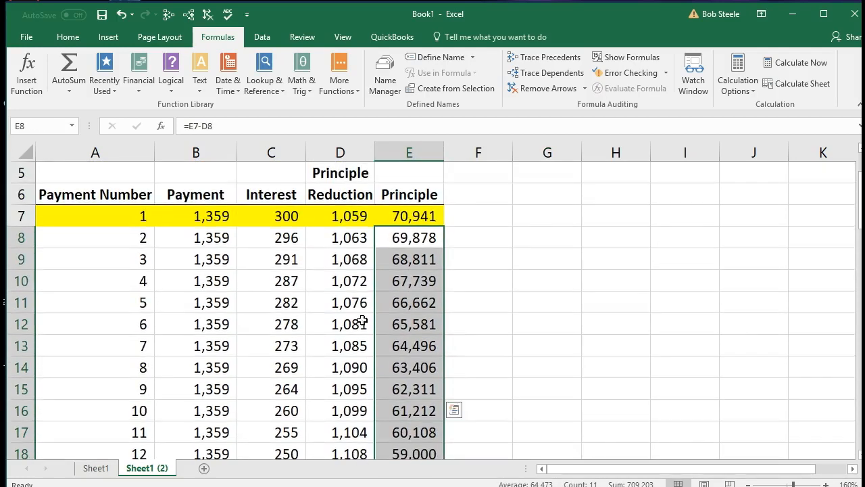
drag(350, 242, 340, 448)
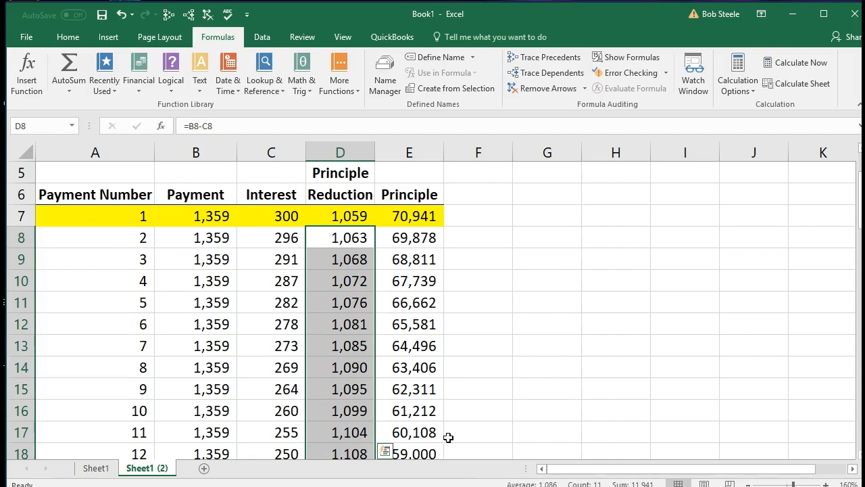
- Sum the principal reductions for payments 2 through 13 (D8:D19) in cell G8
click(528, 236)
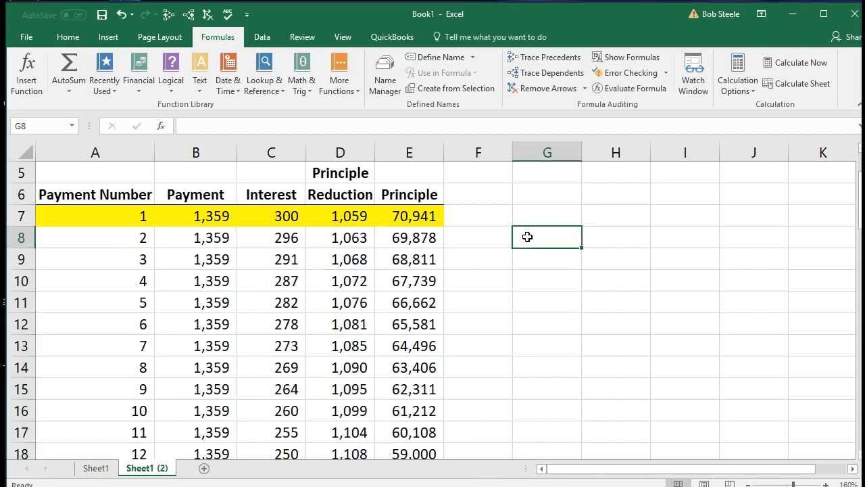
text(=sum()
key(Left)
key(Left)
key(Left)
key(shift+Down)
key(shift+Down)
key(shift+Down)
key(shift+Down)
key(shift+Down)
key(shift+Down)
key(shift+Down)
key(shift+Down)
key(shift+Down)
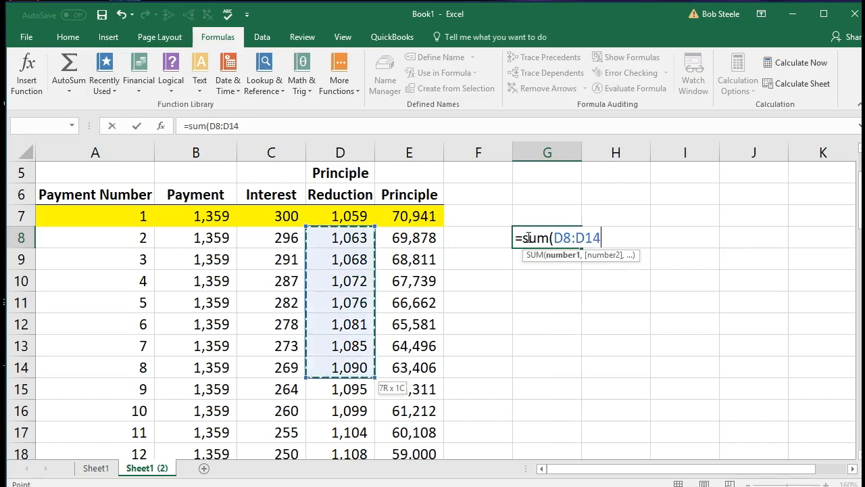
key(shift+Down)
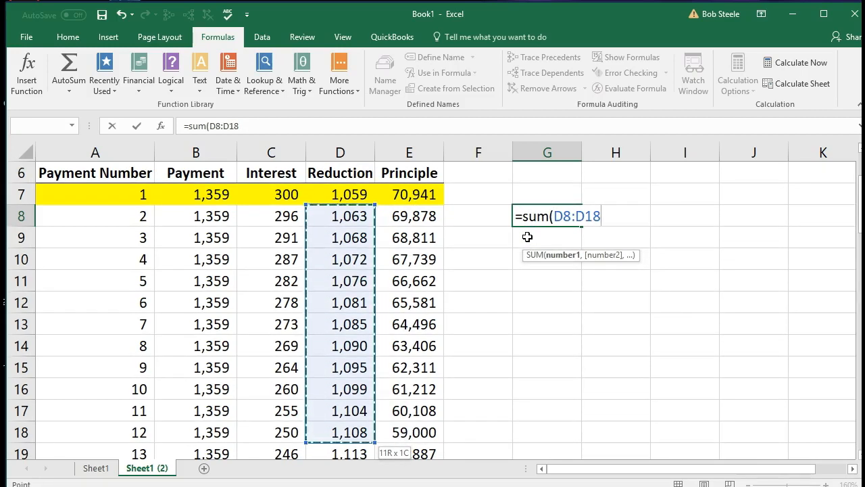
key(shift+Down)
key(Return)
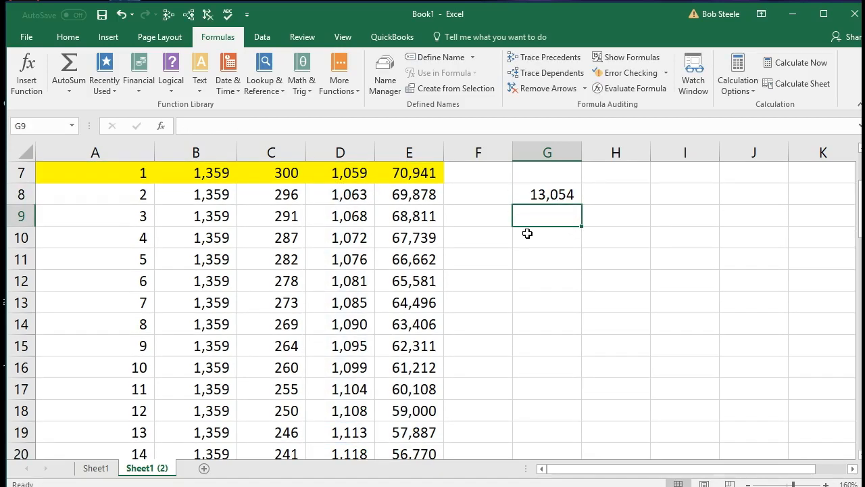
click(527, 194)
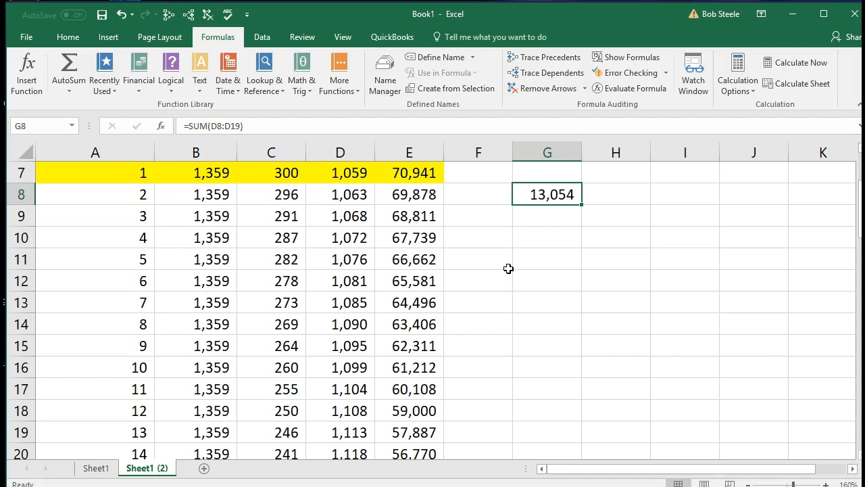
- Review payment 2's figures in the amortization schedule, and switch to QuickBooks to open a new check
click(430, 180)
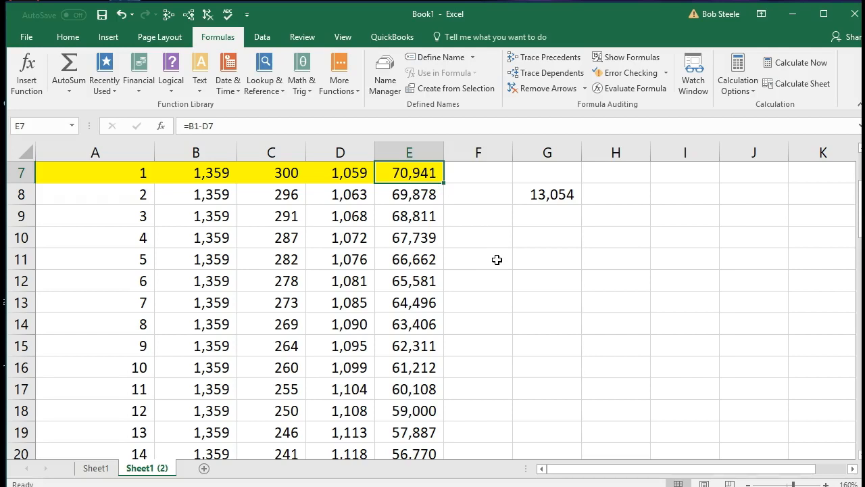
drag(124, 195, 356, 196)
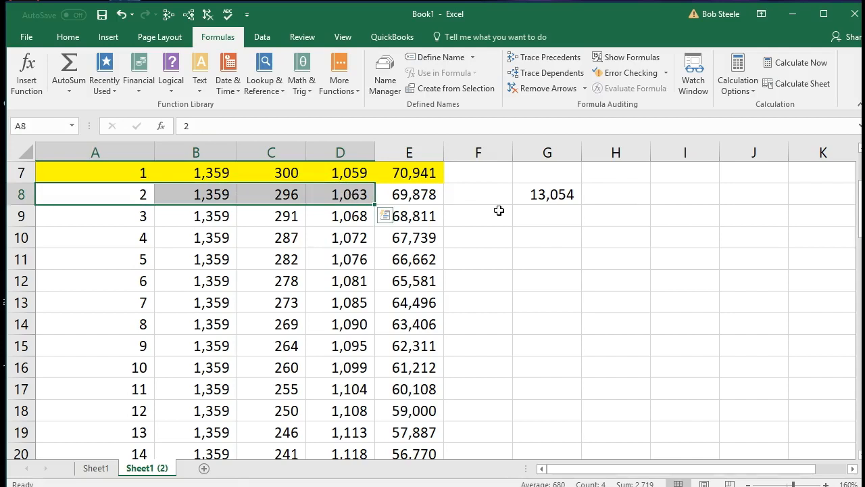
key(alt+Tab)
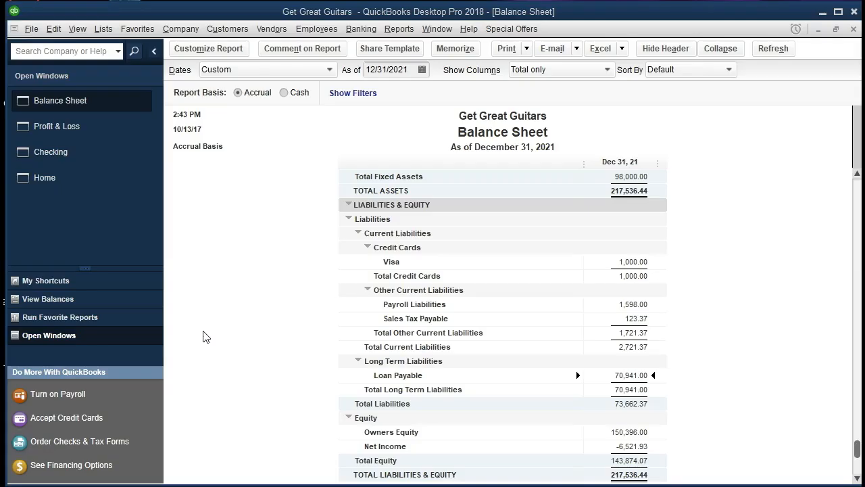
click(52, 188)
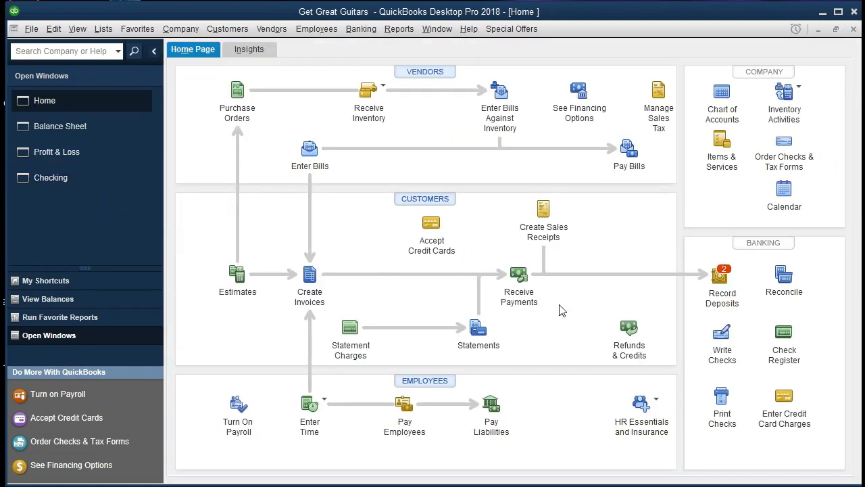
click(722, 334)
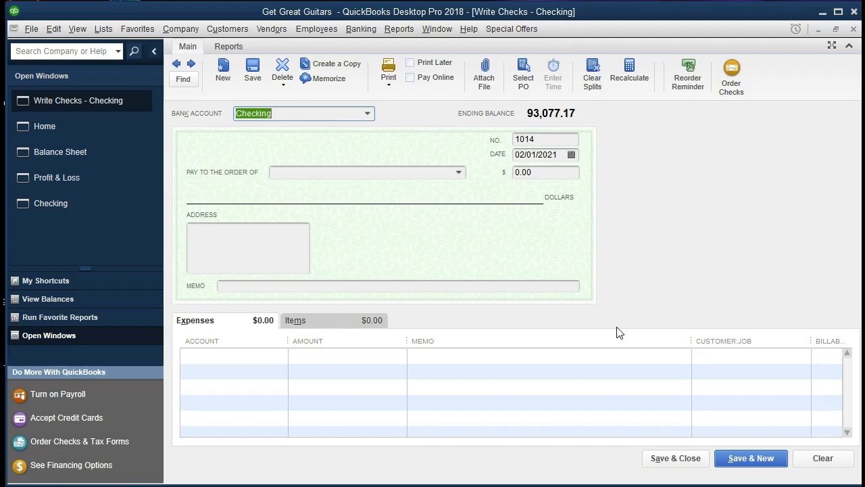
- Date the check 02/28/2021, make it payable to Chase, and set its amount to 1,359
key(Tab)
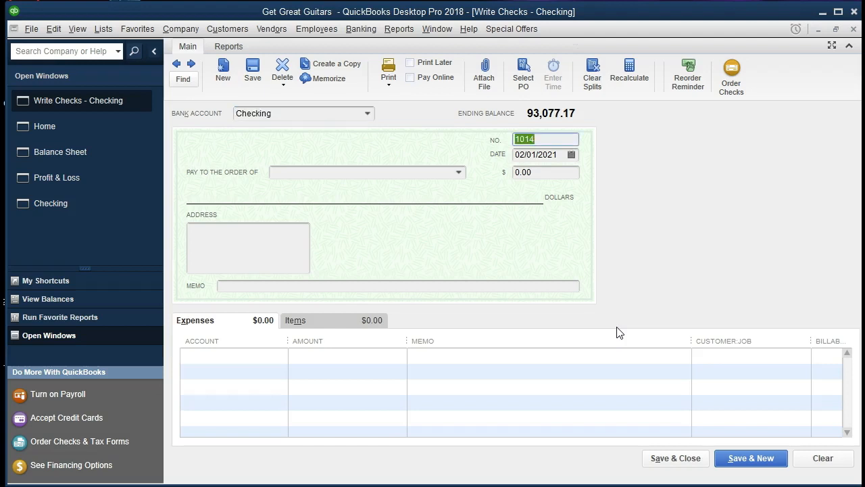
key(Tab)
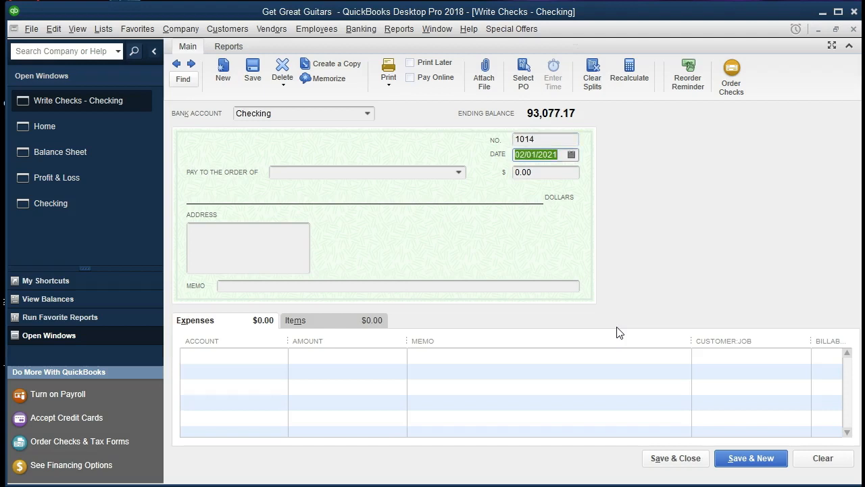
text(0228)
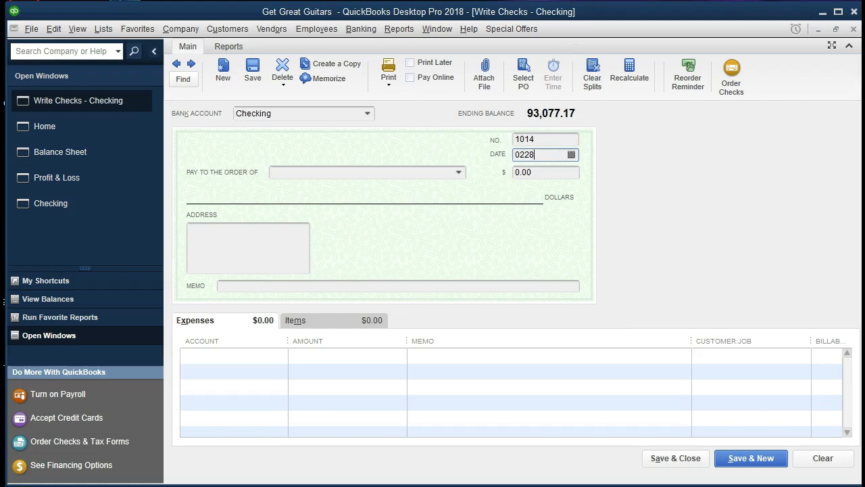
key(Tab)
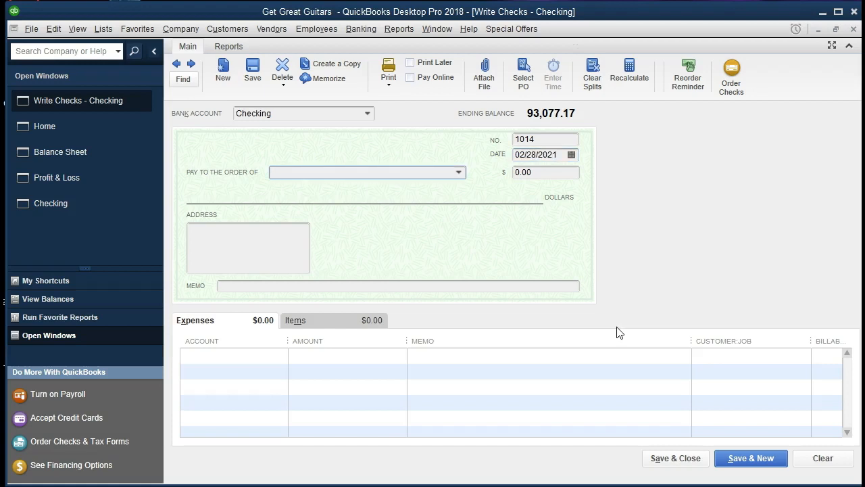
text(Chase)
key(Tab)
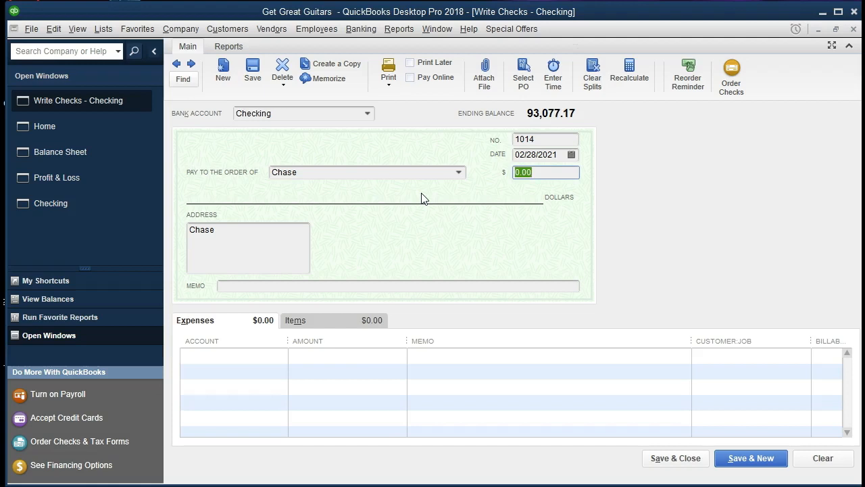
text(1359)
key(Tab)
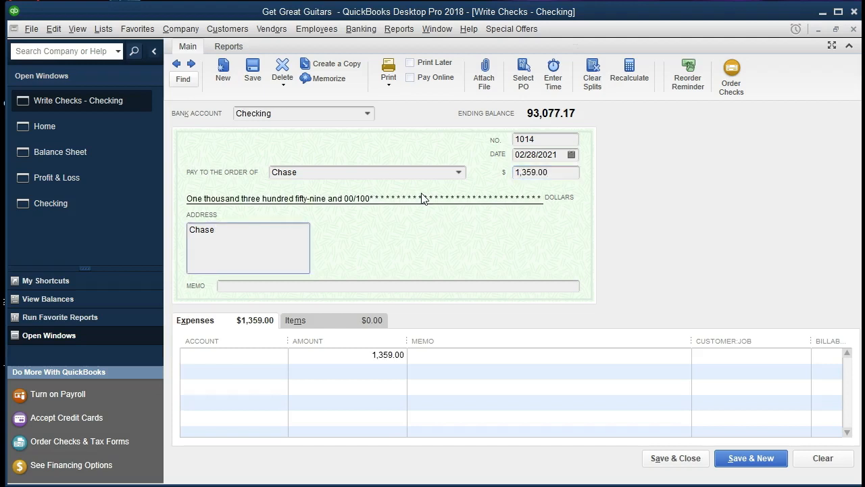
key(Tab)
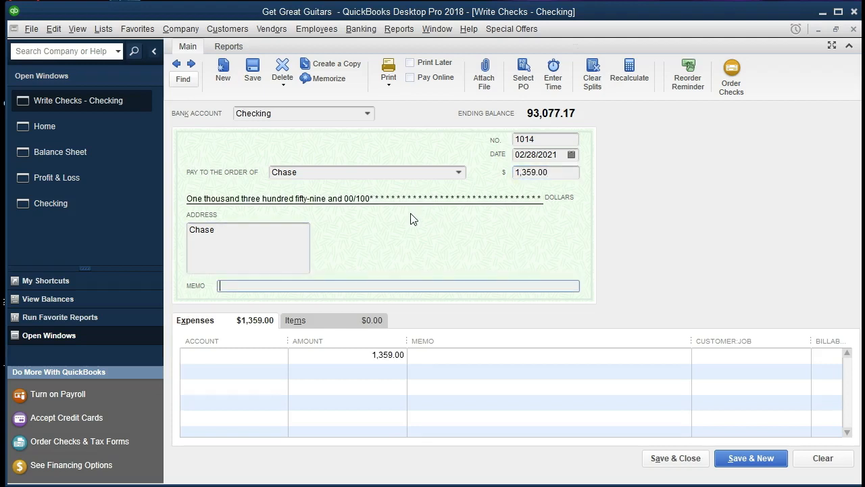
key(Tab)
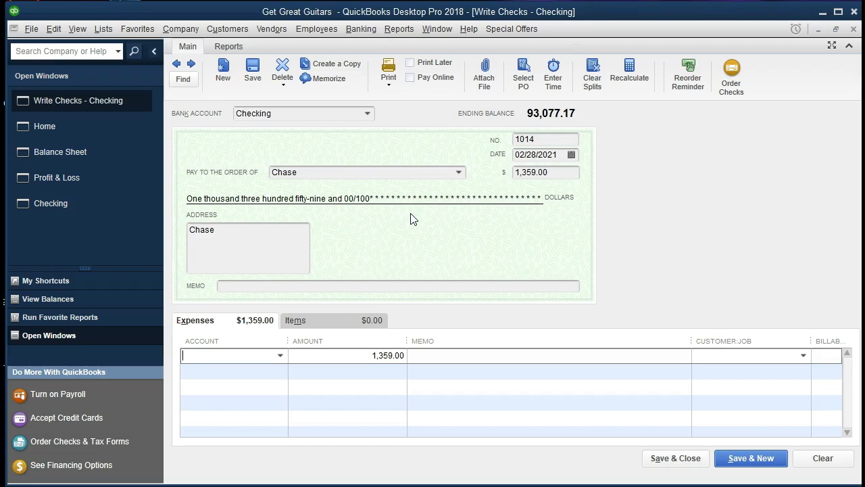
text(296)
key(Tab)
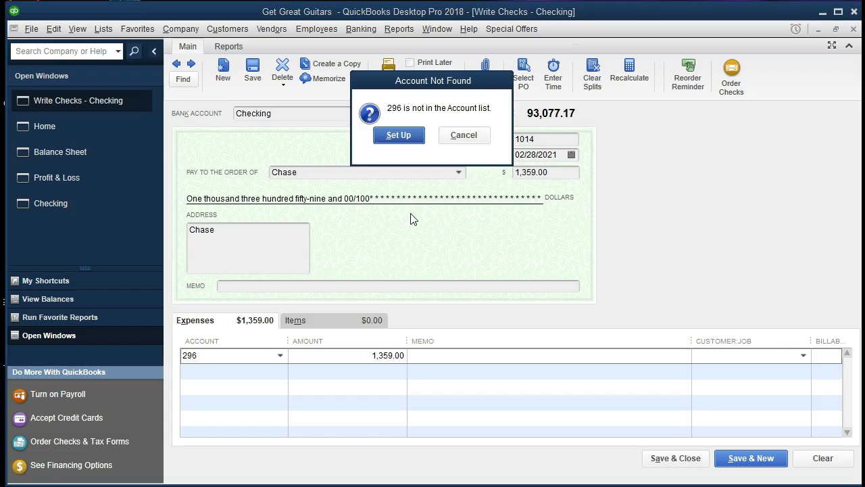
click(467, 138)
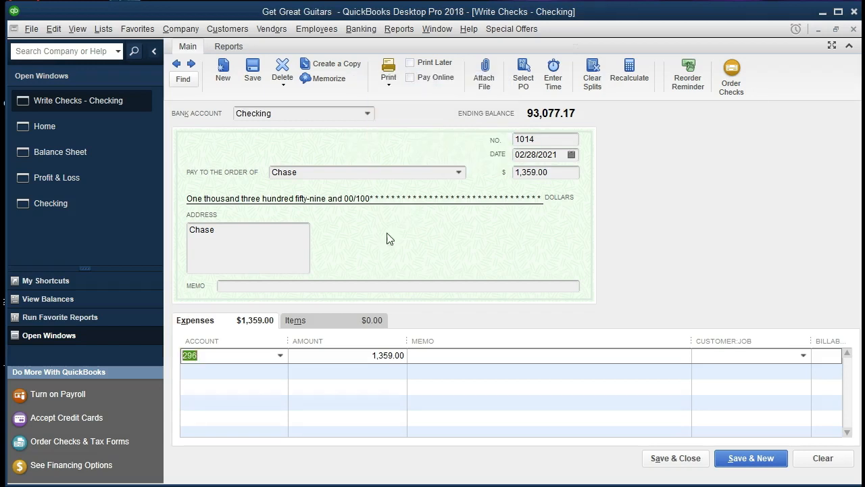
- Assign the first expense line to Insurance Expense with an amount of 396 and the second line to Loan Payable
text(Insurance Expense)
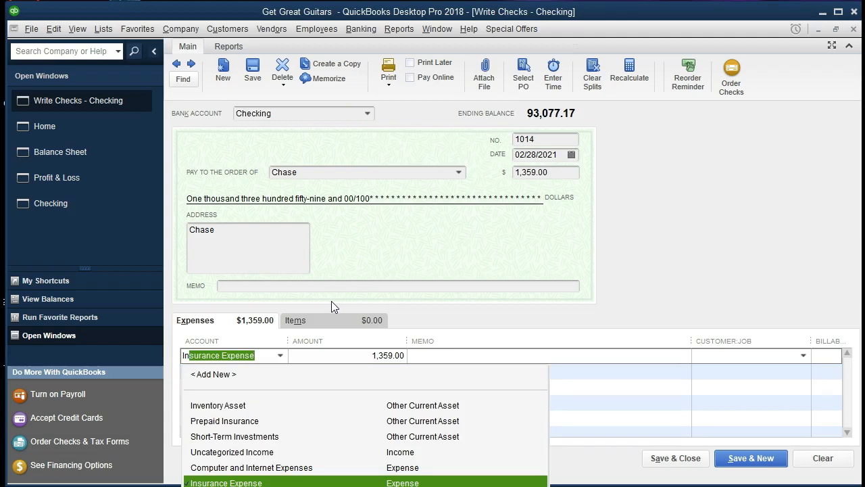
key(Tab)
text(396)
key(Tab)
key(Tab)
key(Tab)
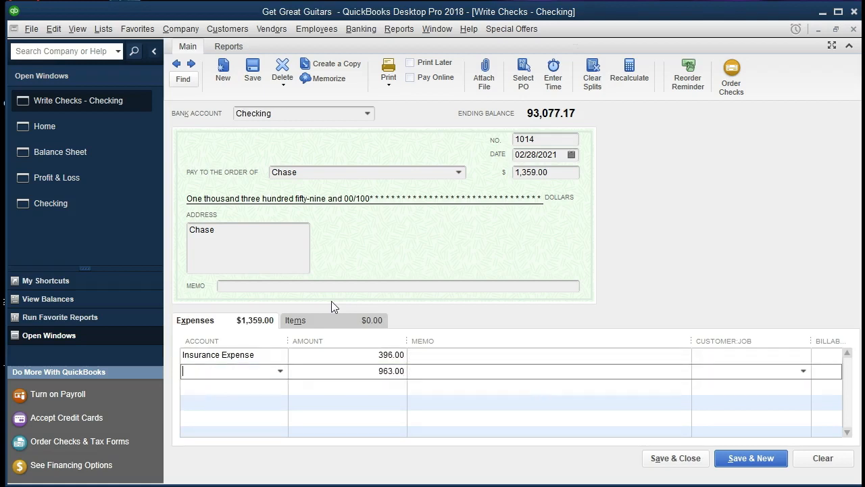
text(Loan Payable)
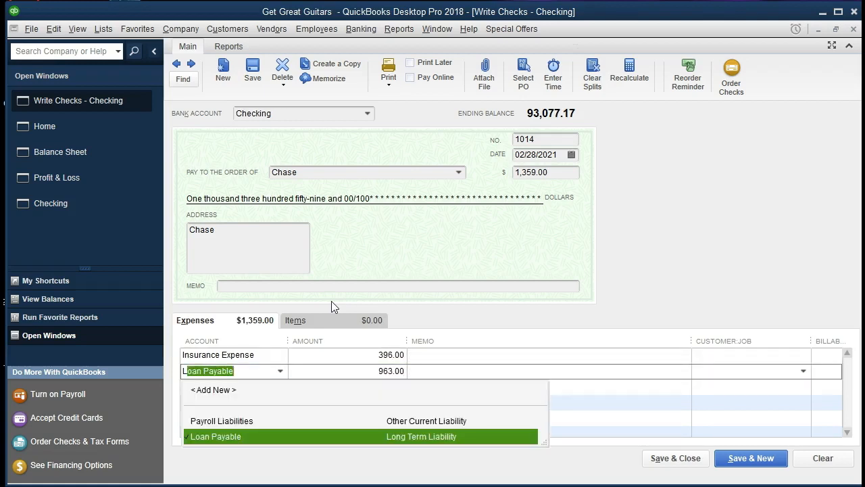
key(Tab)
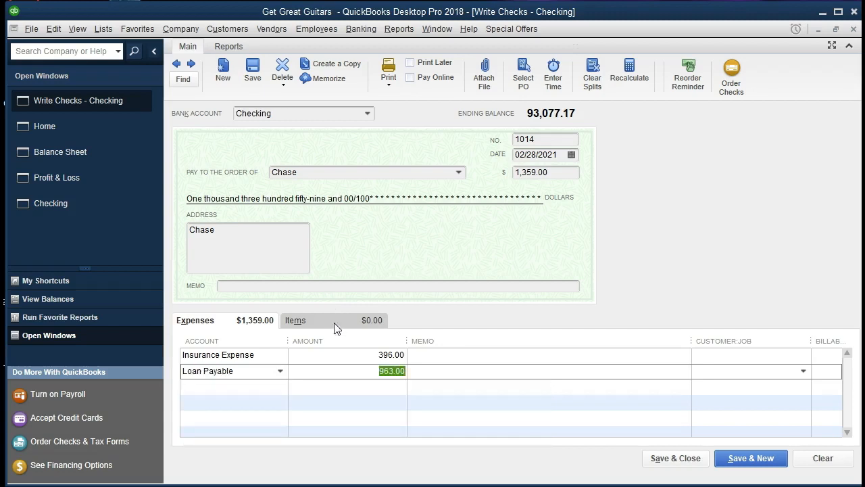
- Set the Insurance Expense amount to 296 and Loan Payable to 1,063, and save and close the check, dismissing the check-order reminder
click(359, 356)
drag(359, 355, 475, 359)
text(296)
key(Down)
text(1063)
key(Tab)
click(668, 465)
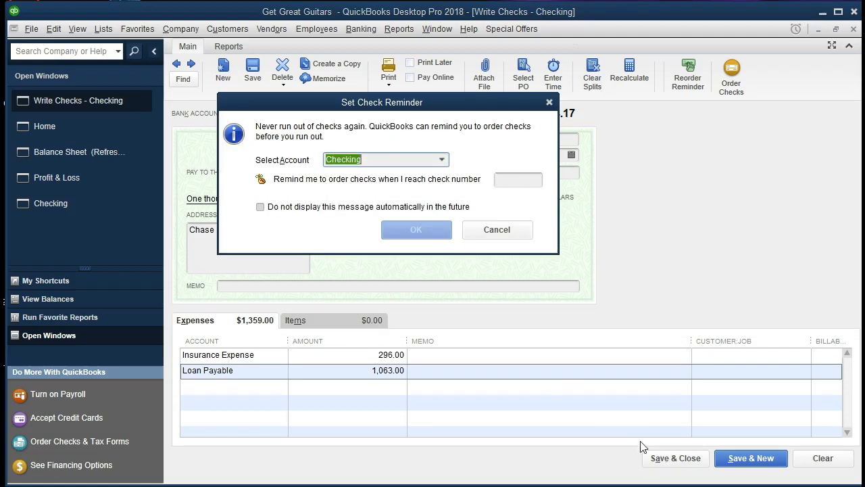
click(548, 103)
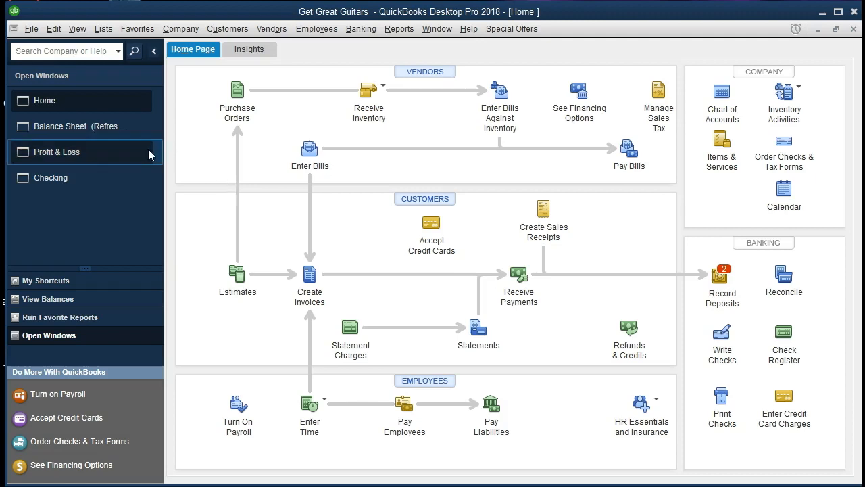
- Trace the Checking balance on the Balance Sheet down to the 02/28/2021 Chase check, and return to the Balance Sheet
click(125, 131)
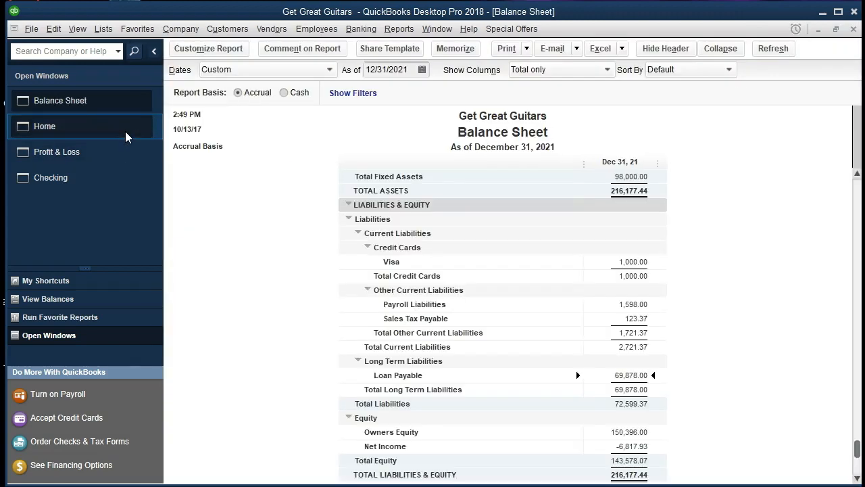
scroll(527, 340, up, 5)
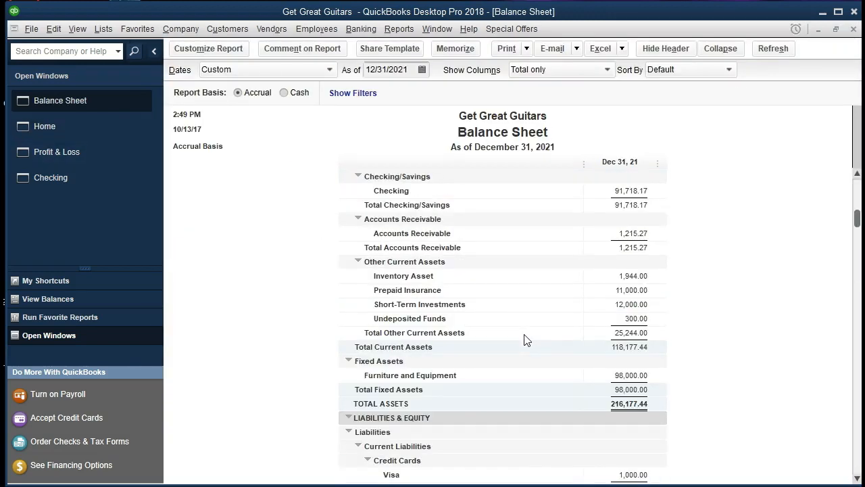
scroll(527, 340, up, 1)
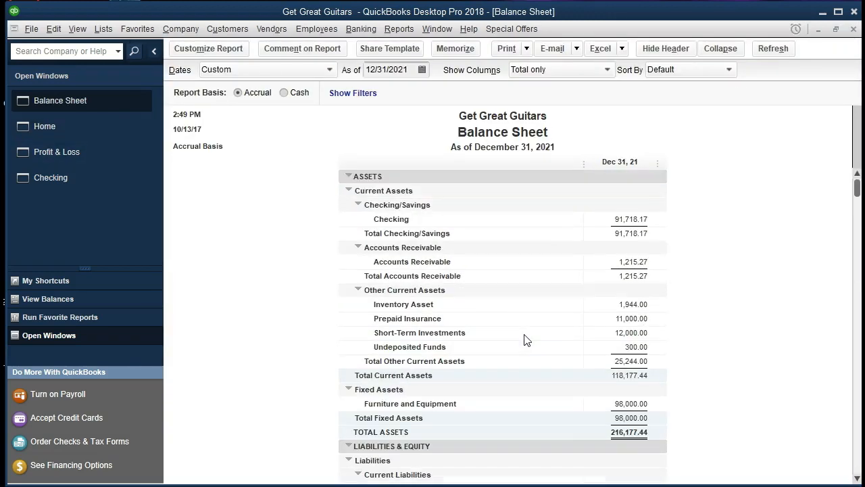
double_click(630, 219)
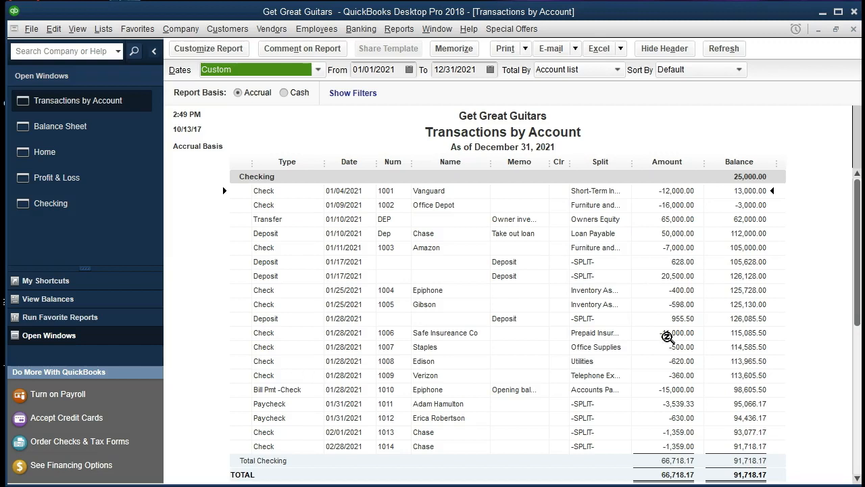
click(662, 446)
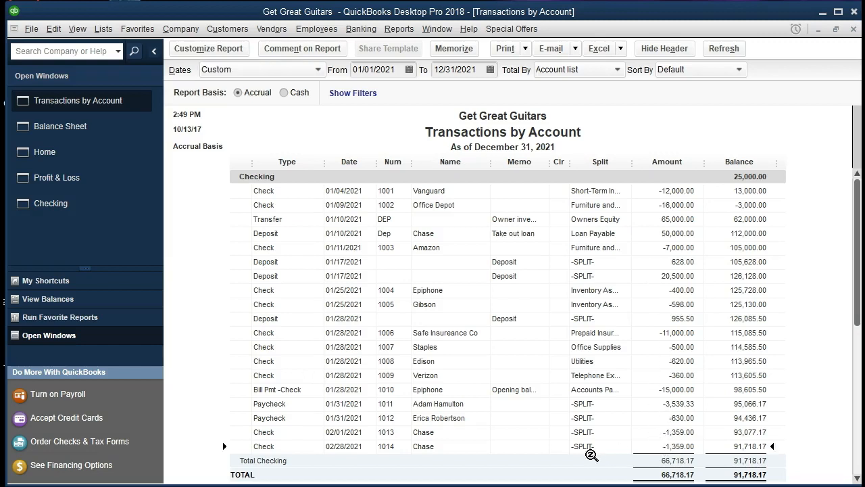
double_click(657, 447)
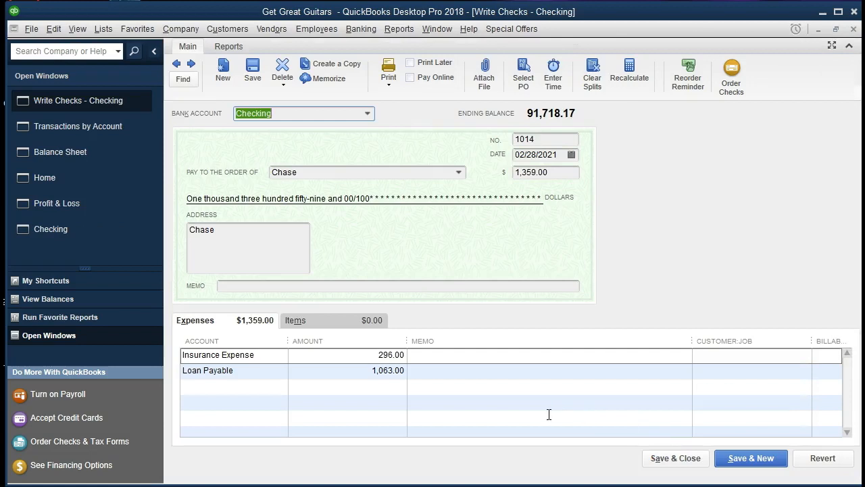
click(852, 30)
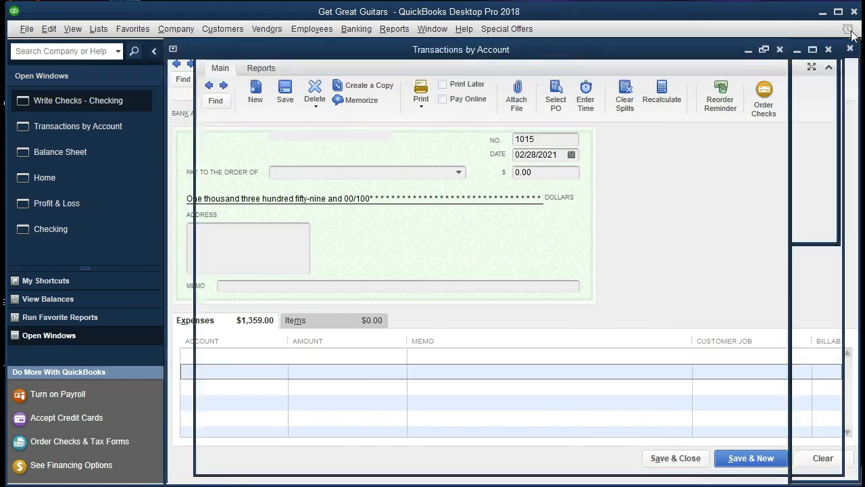
click(852, 30)
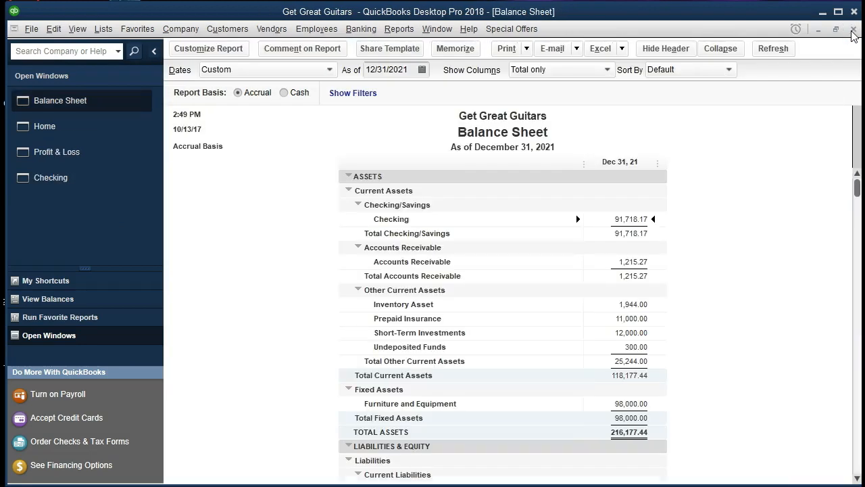
- Trace Insurance Expense on the Profit & Loss report down to the 02/28/2021 Chase check, and return to the Profit & Loss
click(130, 156)
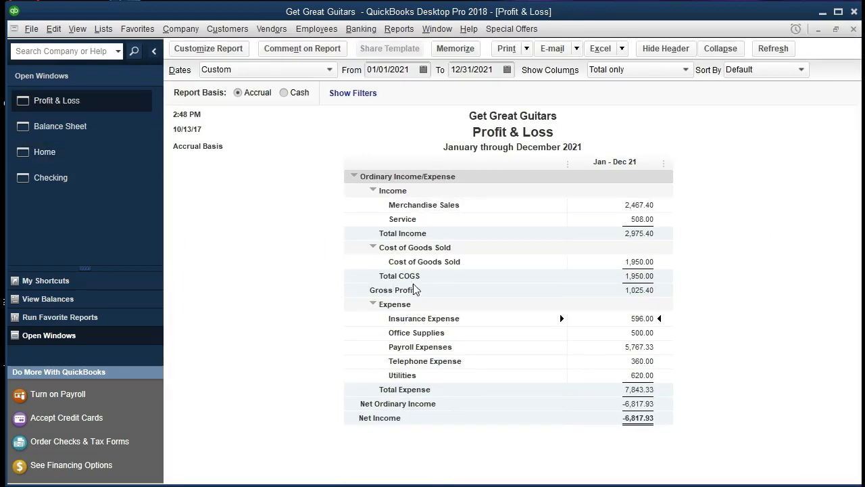
double_click(641, 319)
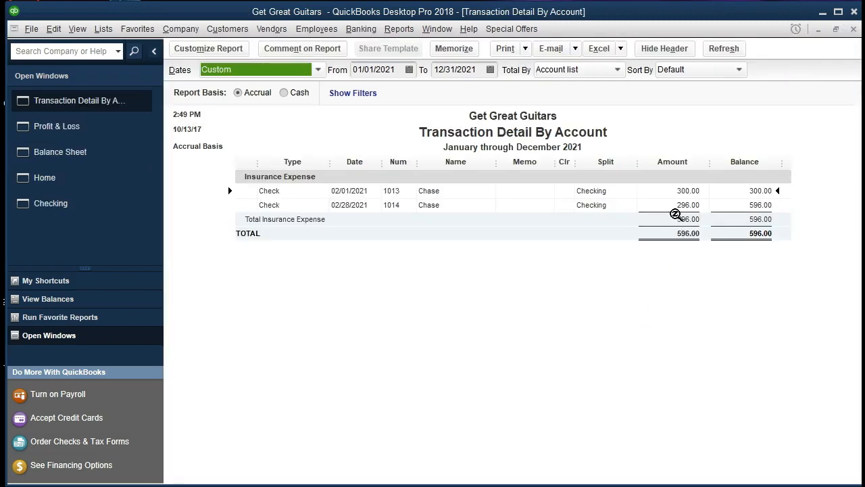
click(673, 209)
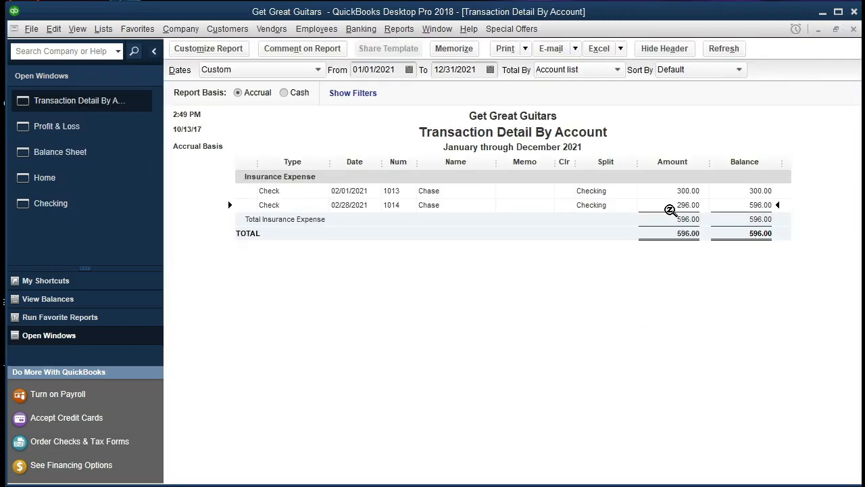
double_click(672, 205)
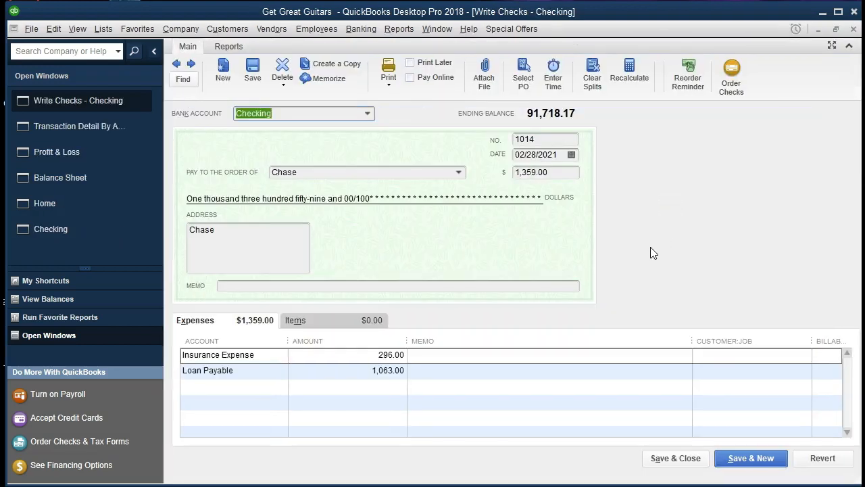
click(853, 29)
click(853, 29)
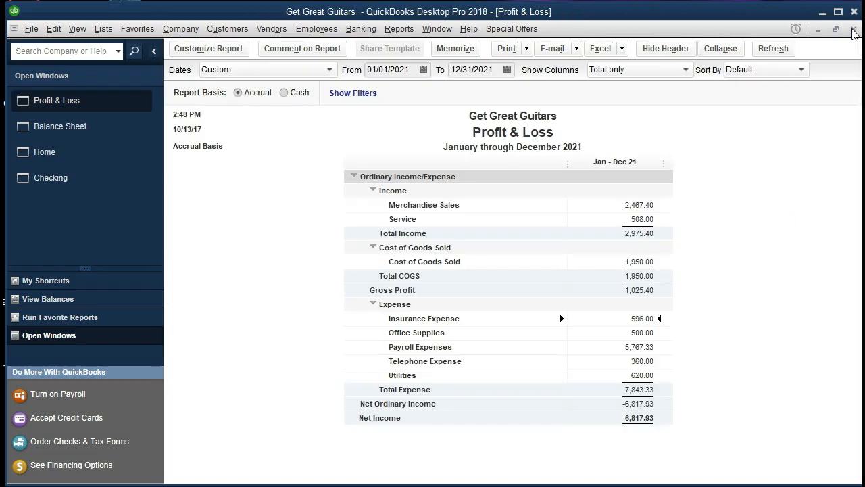
- Trace the Loan Payable balance on the Balance Sheet down to the 02/28/2021 Chase check, and return to the Balance Sheet
click(139, 131)
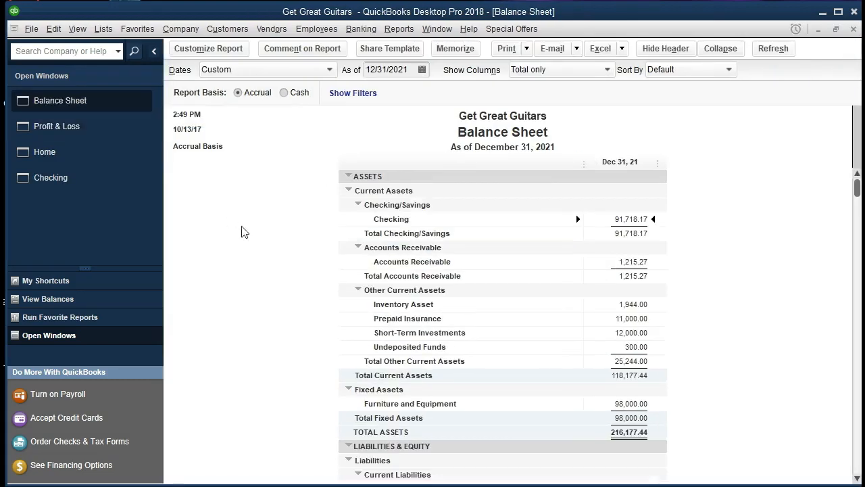
scroll(280, 270, down, 6)
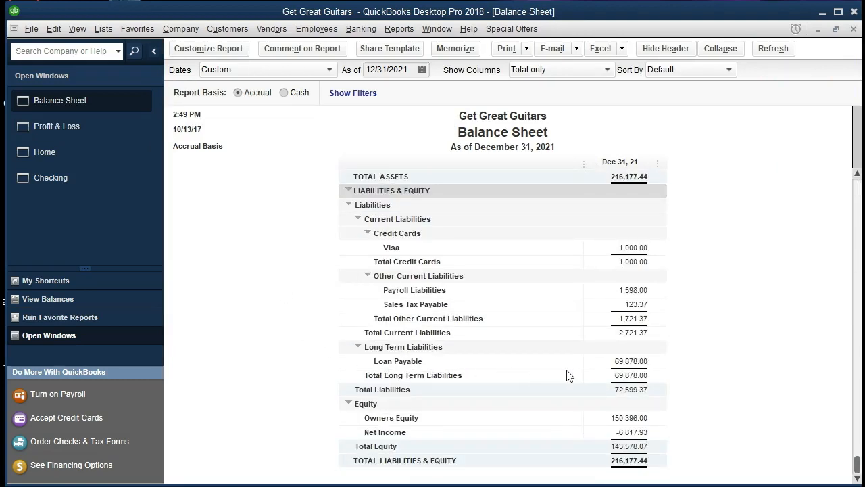
double_click(613, 362)
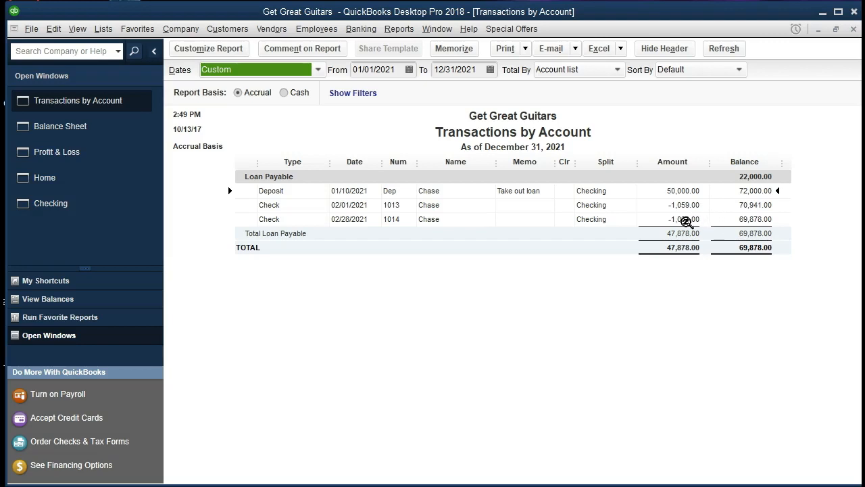
double_click(686, 221)
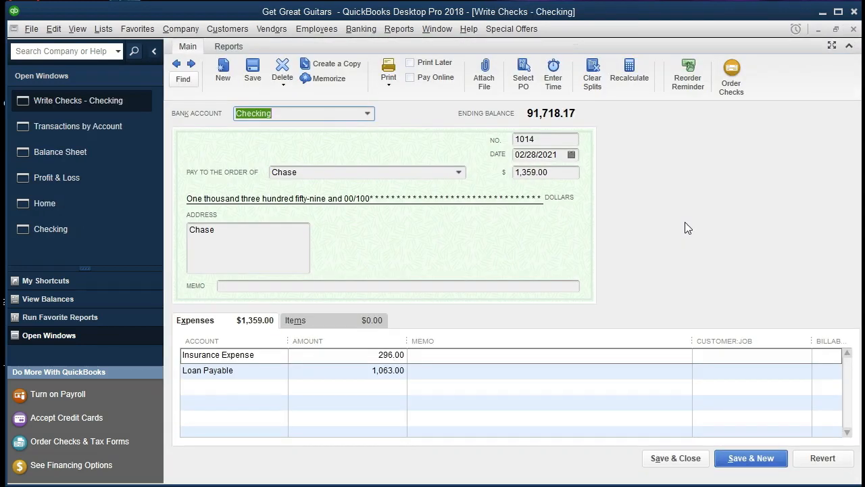
click(854, 30)
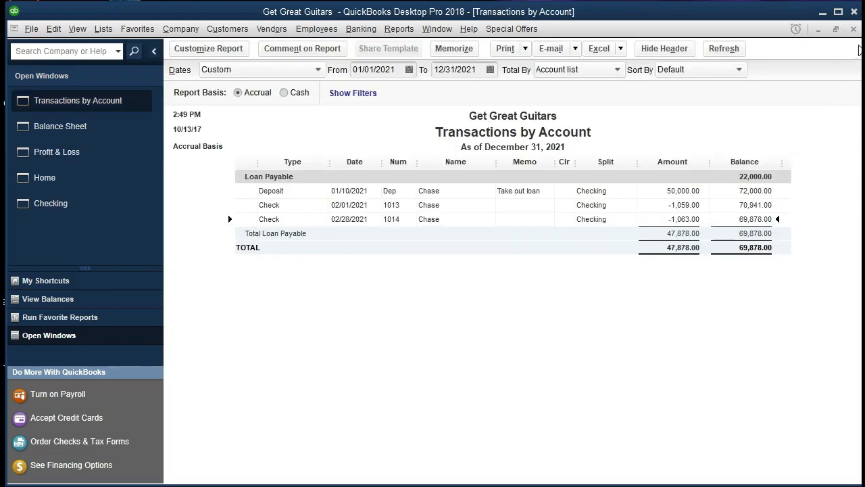
click(853, 31)
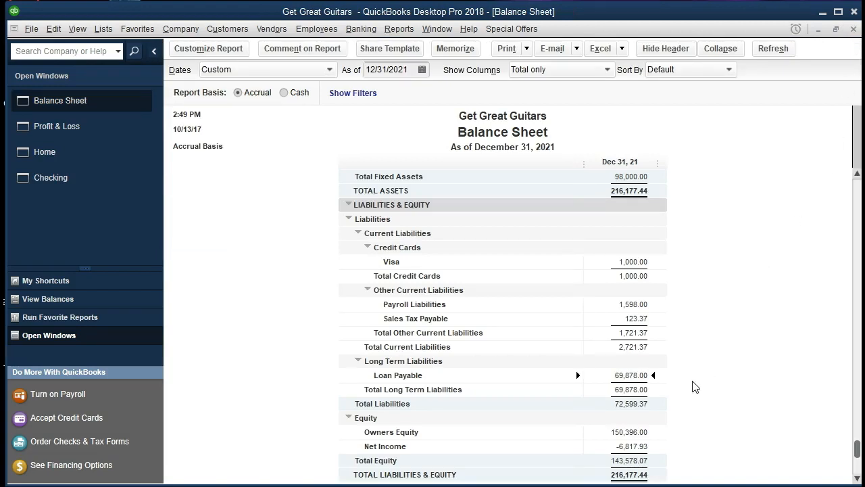
- Switch to the Excel amortization schedule and highlight the payment 2 row, A8:E8, in yellow
drag(864, 103, 613, 51)
drag(237, 240, 523, 235)
right_click(523, 235)
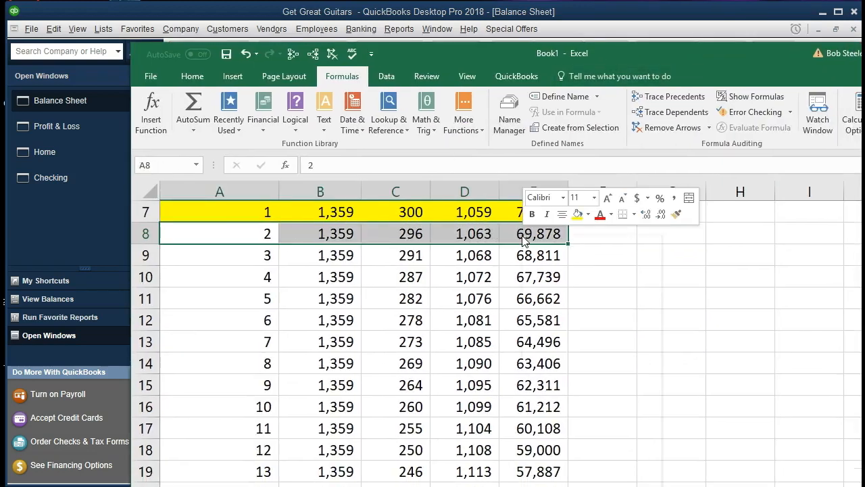
click(573, 214)
click(478, 277)
click(518, 234)
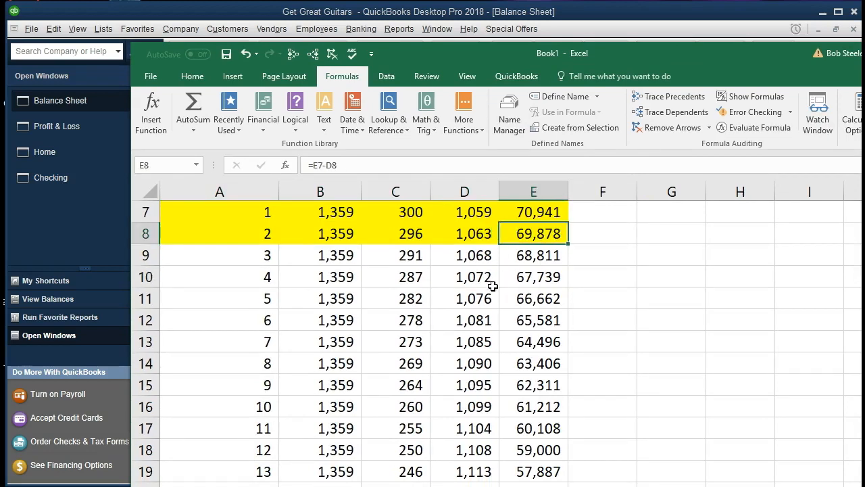
- In cell G9, total the principal reductions of payments 3 through 14 with =SUM(D9:D20)
click(667, 257)
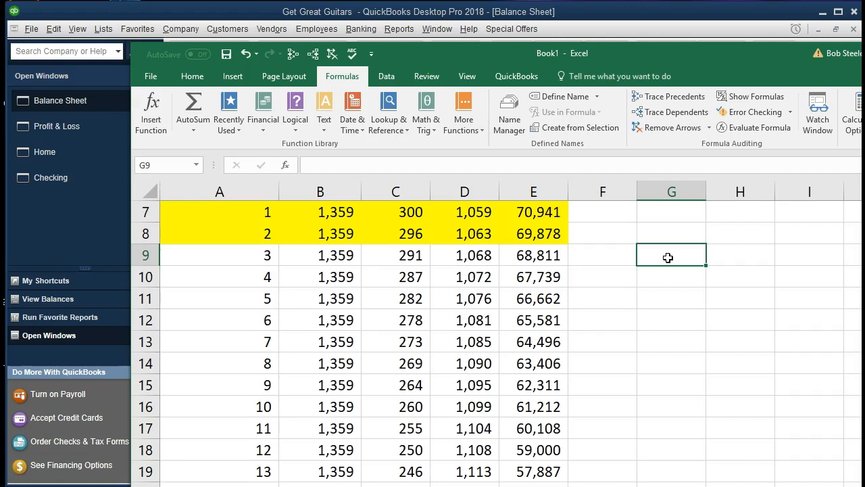
scroll(667, 257, up, 1)
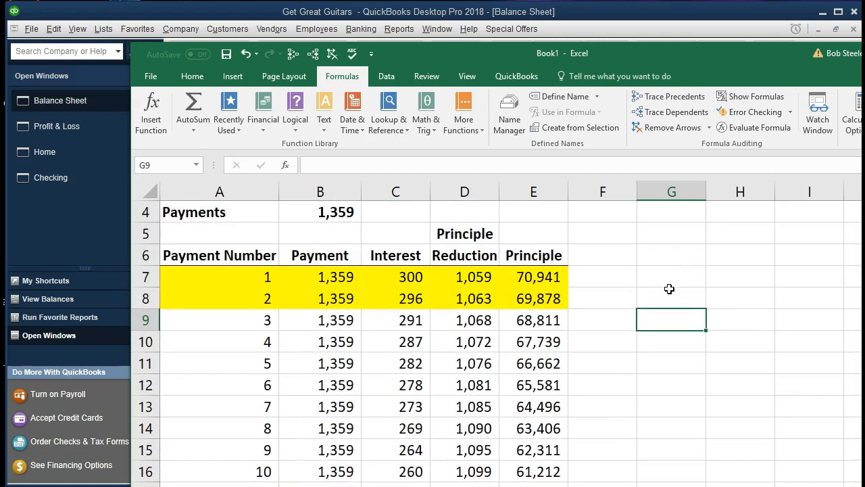
text(=sum()
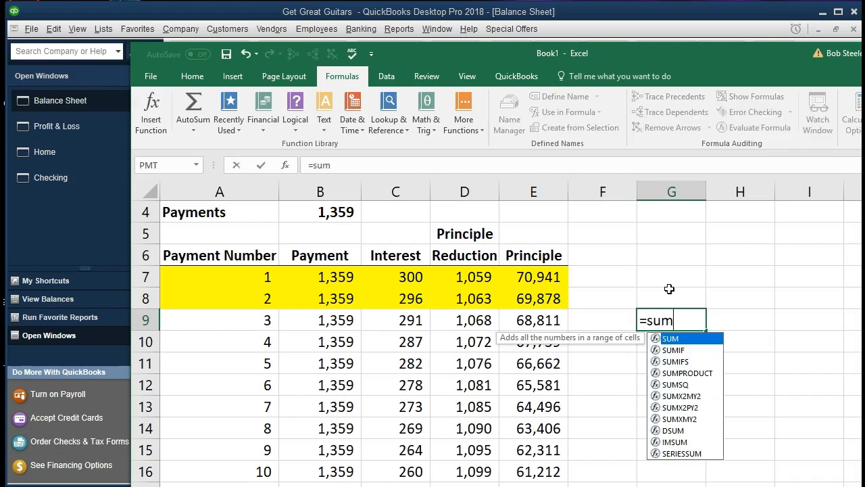
key(Left)
key(Left)
key(Left)
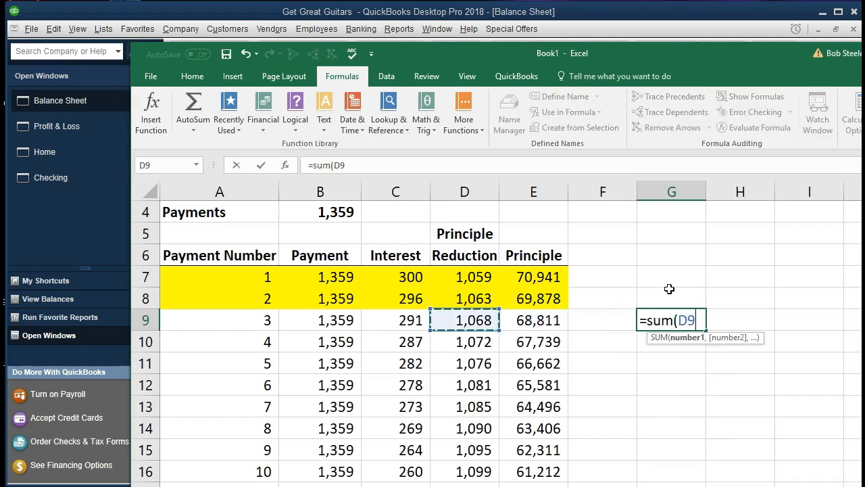
key(shift+Down)
key(shift+Down)
key(shift+Down)
key(shift+Down)
key(shift+Down)
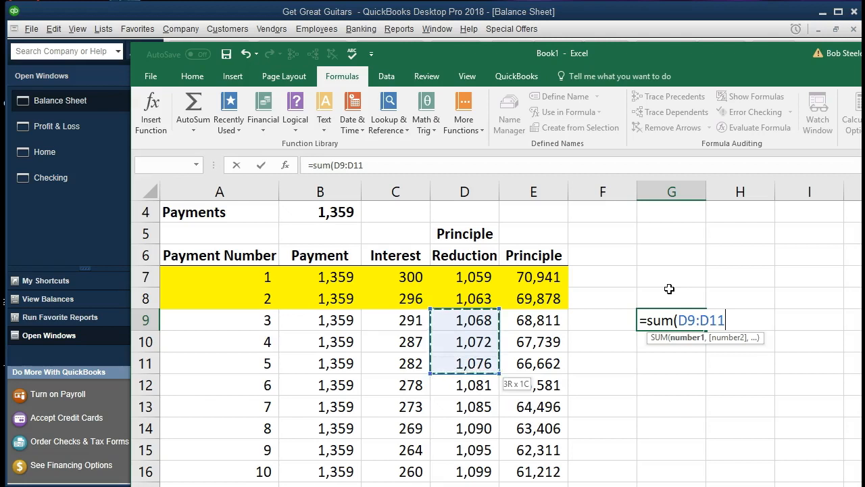
key(shift+Down)
key(shift+Down)
key(shift+Down)
key(shift+Down)
key(shift+Down)
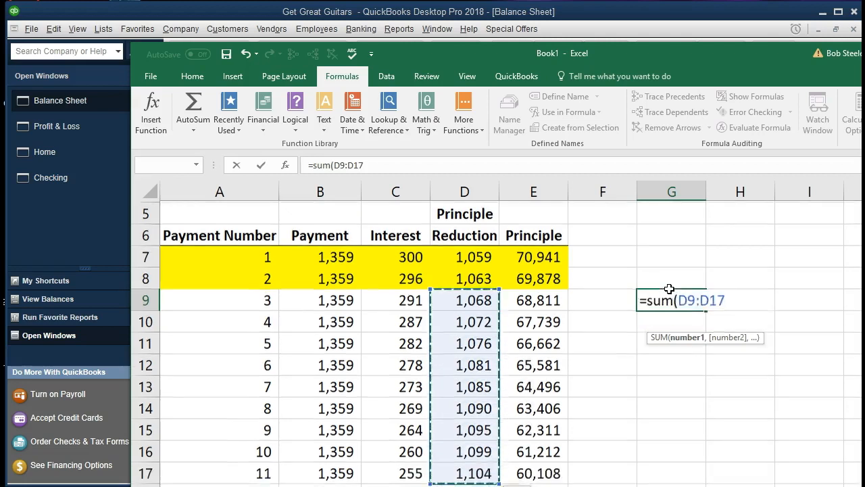
key(shift+Down)
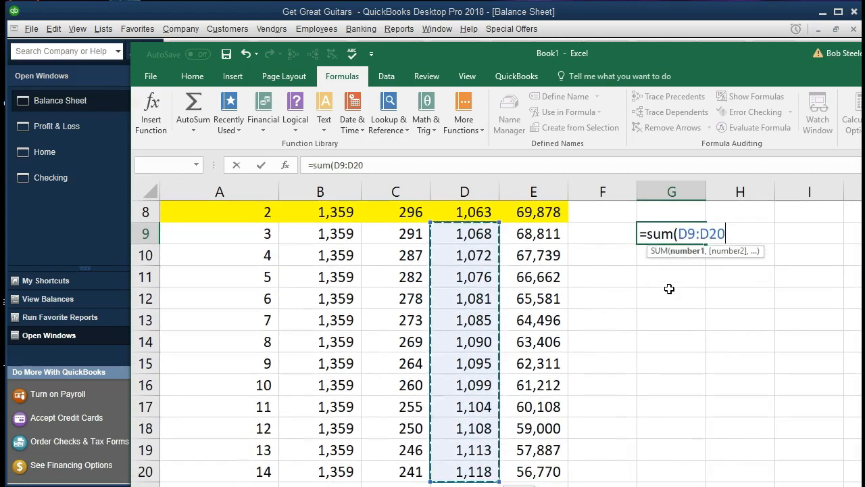
key(Return)
scroll(669, 289, up, 1)
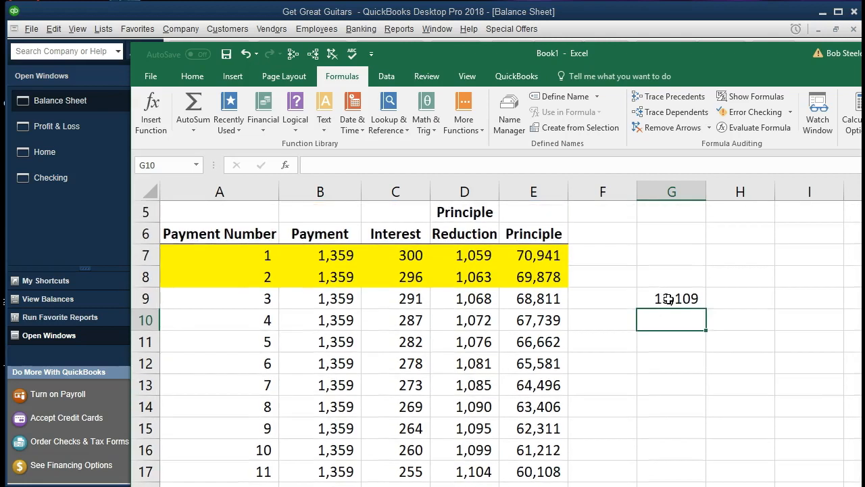
click(668, 299)
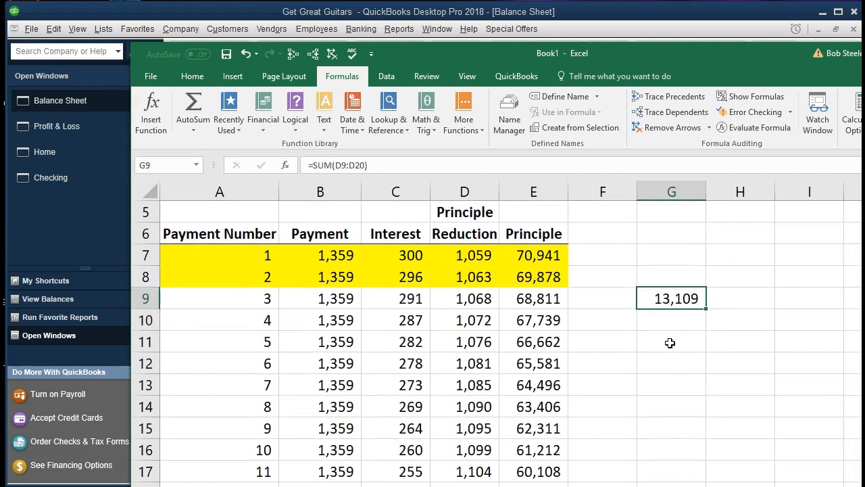
- Examine the payment and interest formulas for payment 3 against the principal balance remaining after payment 2 in E8
click(541, 280)
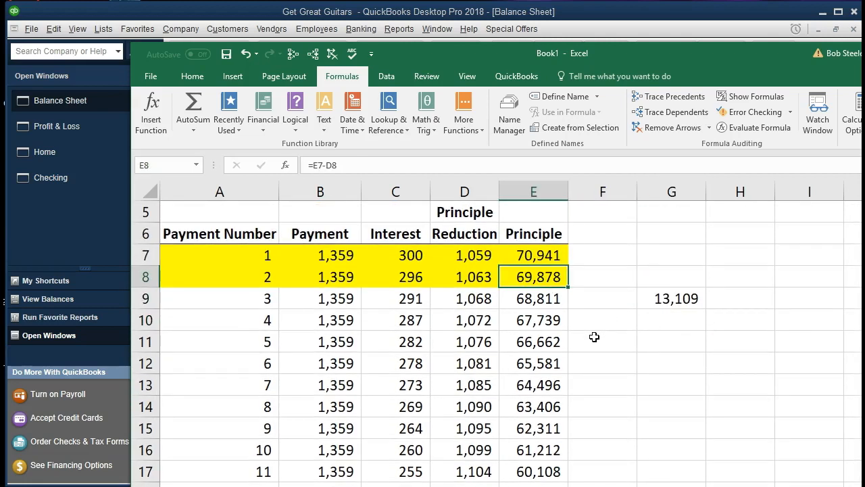
click(663, 325)
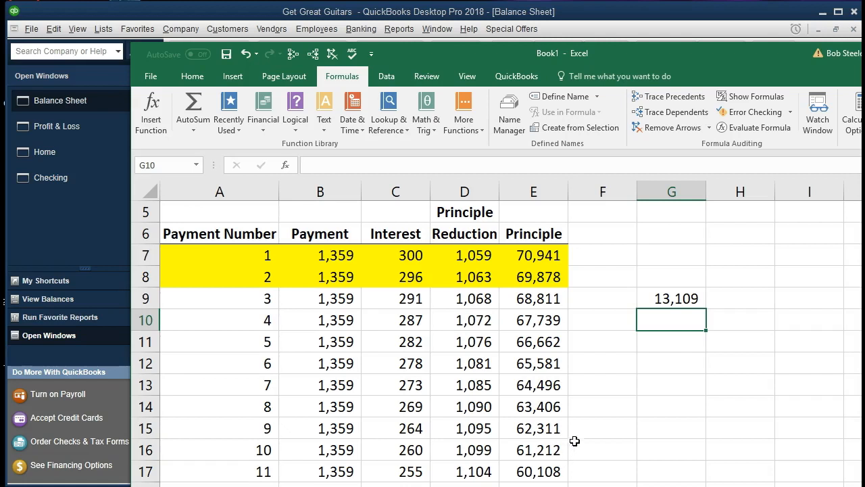
drag(329, 299, 348, 433)
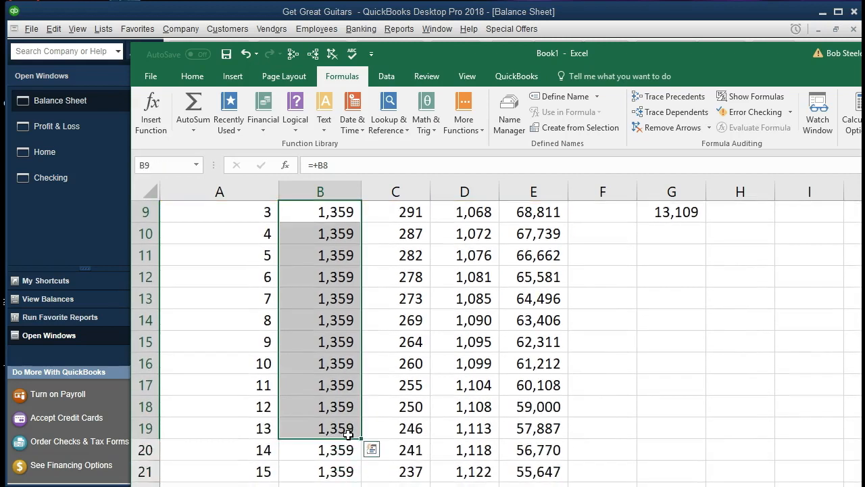
scroll(348, 433, up, 1)
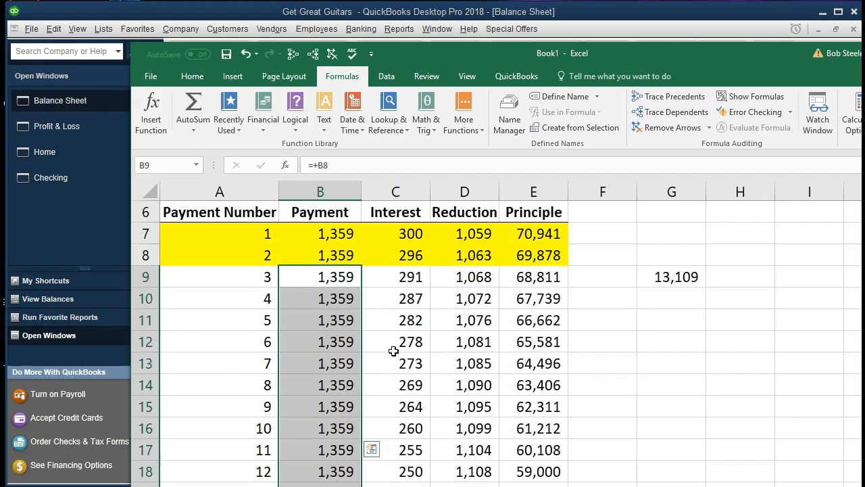
click(393, 279)
scroll(409, 331, up, 1)
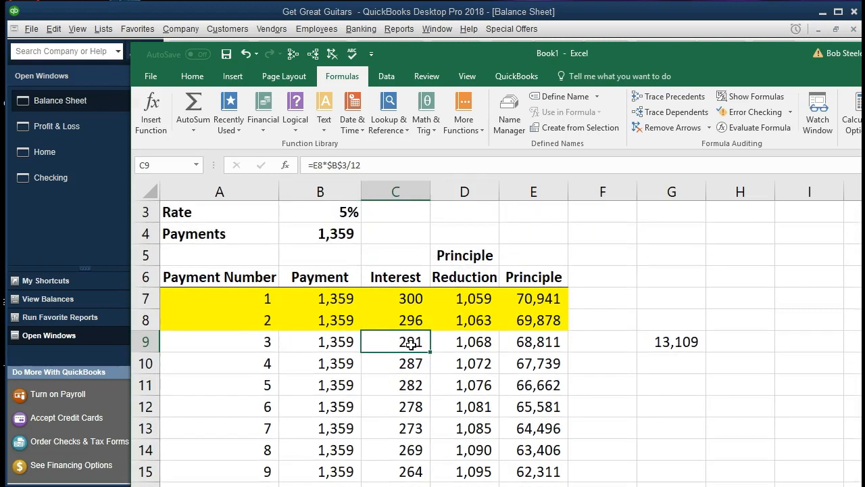
click(534, 323)
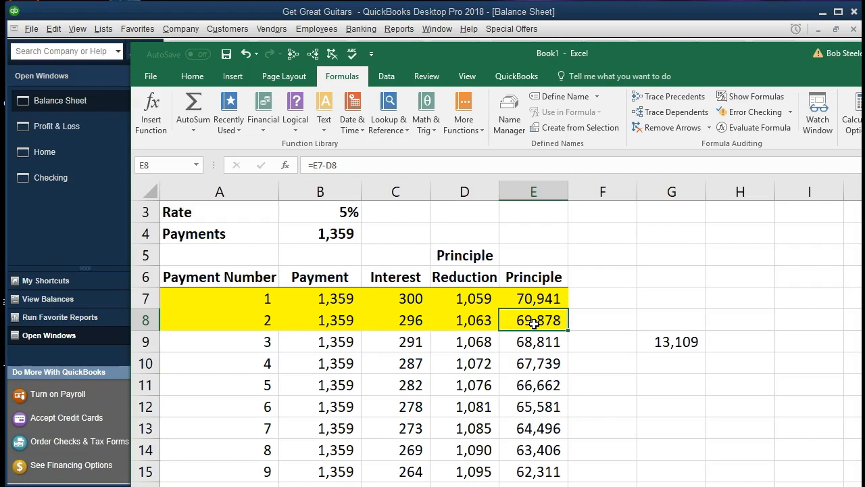
click(406, 342)
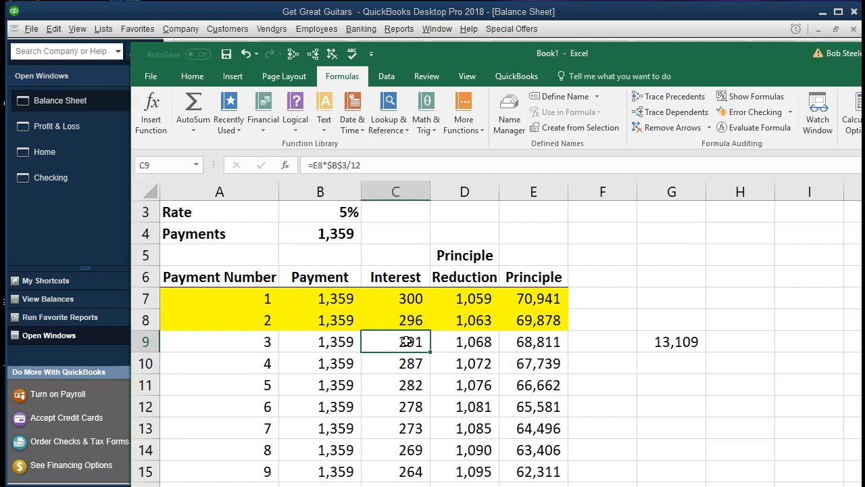
click(516, 323)
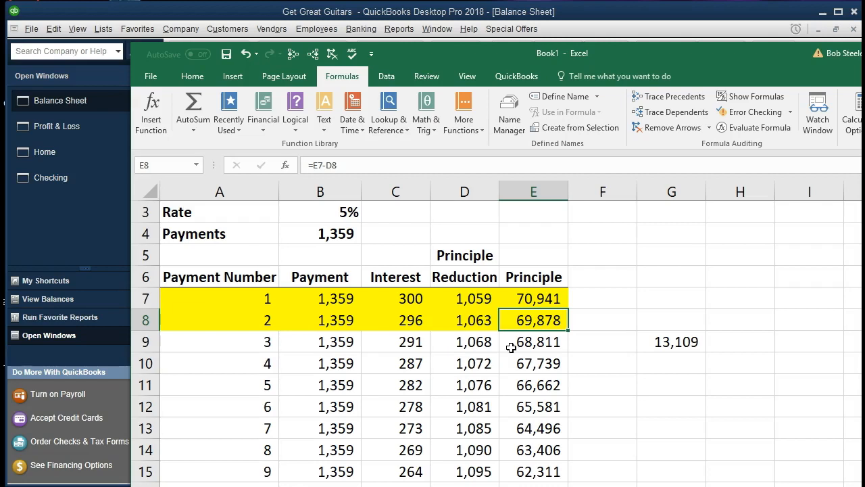
click(346, 336)
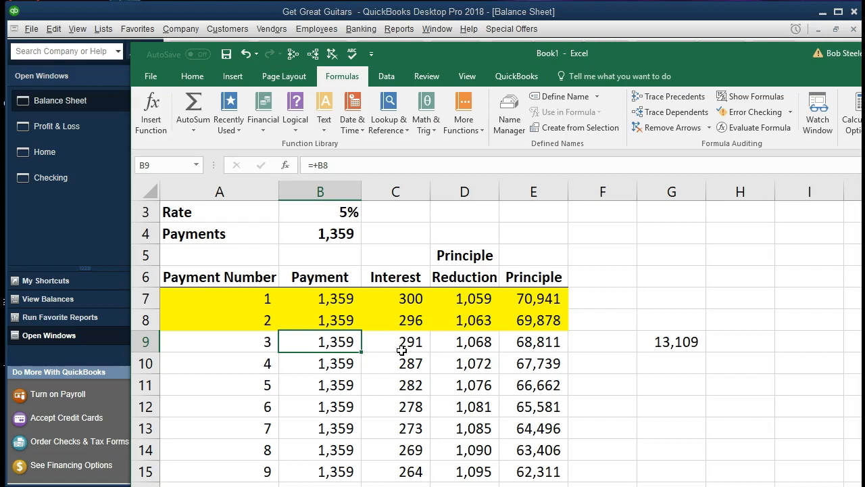
click(509, 315)
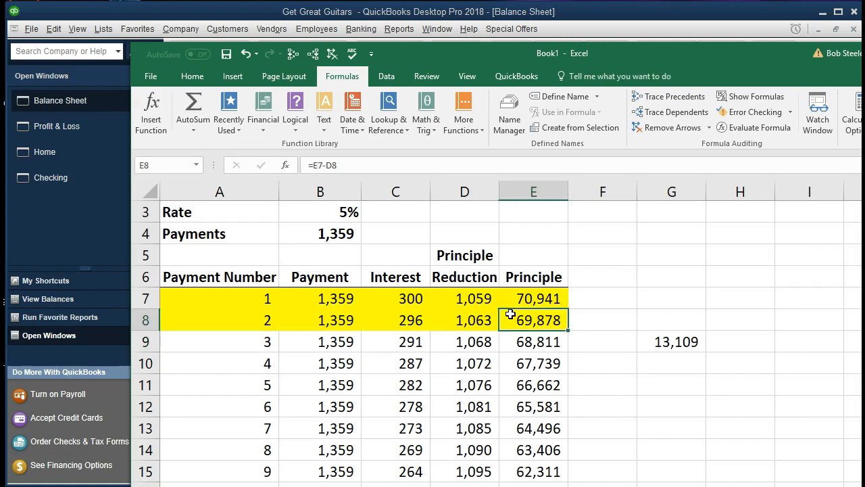
click(390, 346)
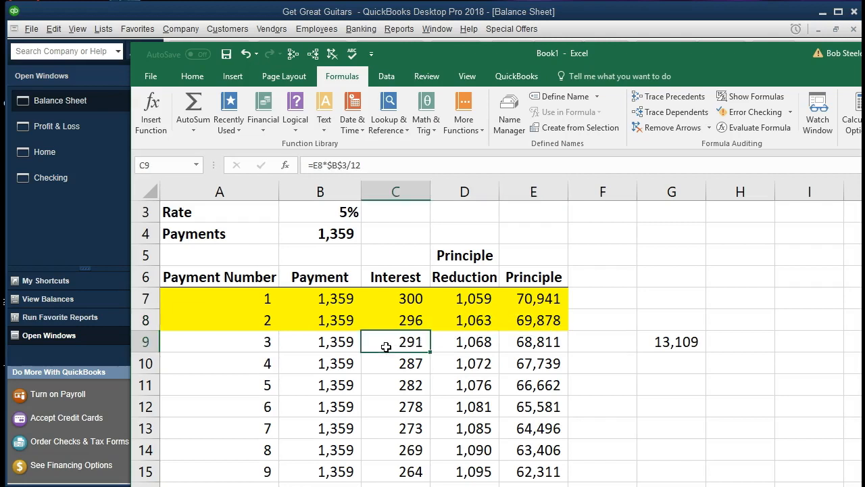
click(533, 318)
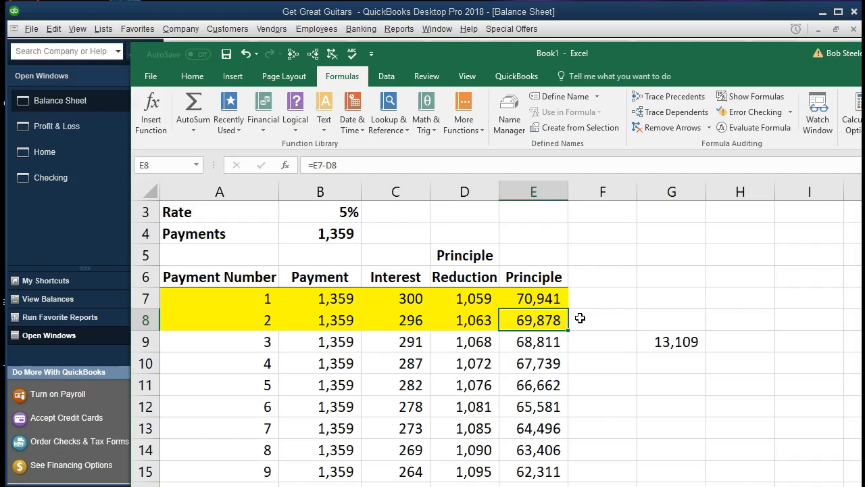
- Switch to QuickBooks, review the transactions behind the Balance Sheet's Loan Payable balance, and return to the Balance Sheet
drag(477, 56, 864, 73)
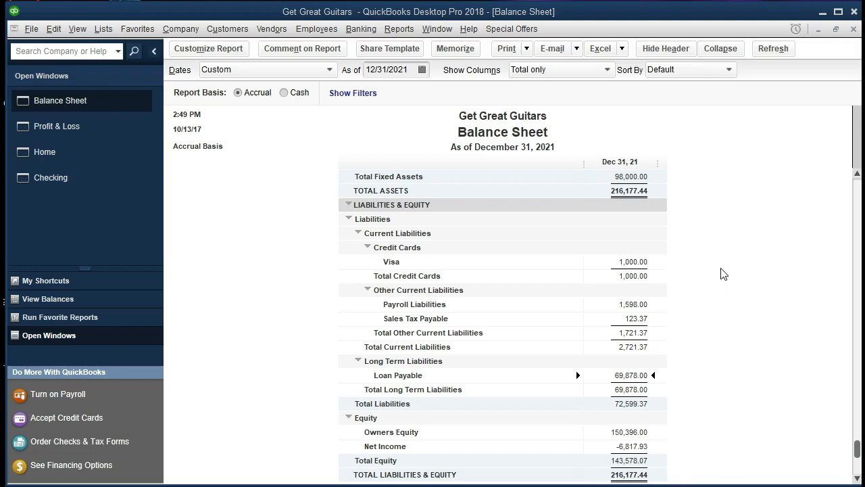
scroll(724, 273, down, 1)
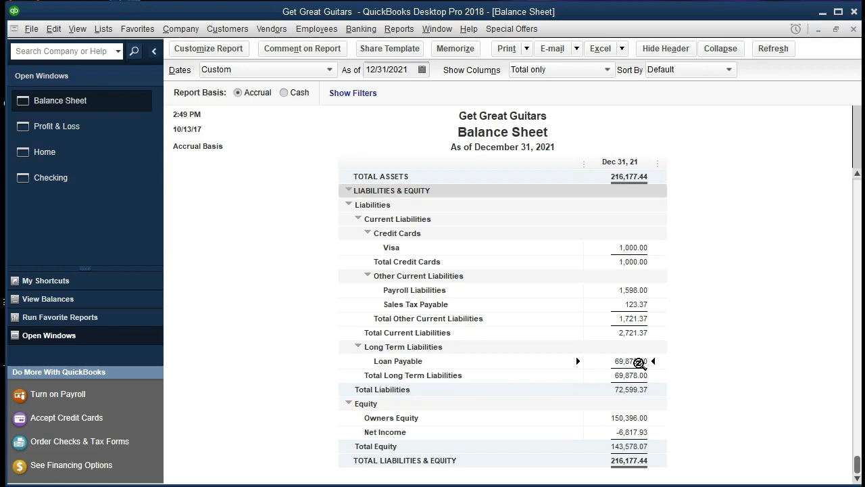
double_click(639, 361)
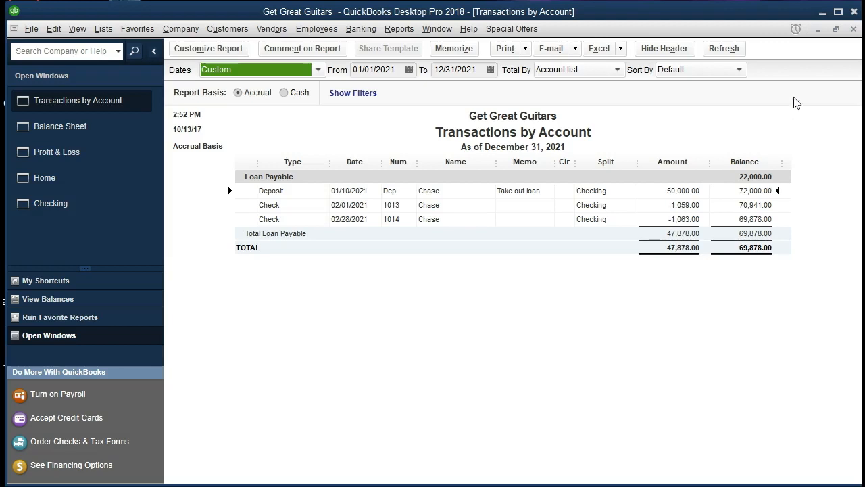
click(853, 29)
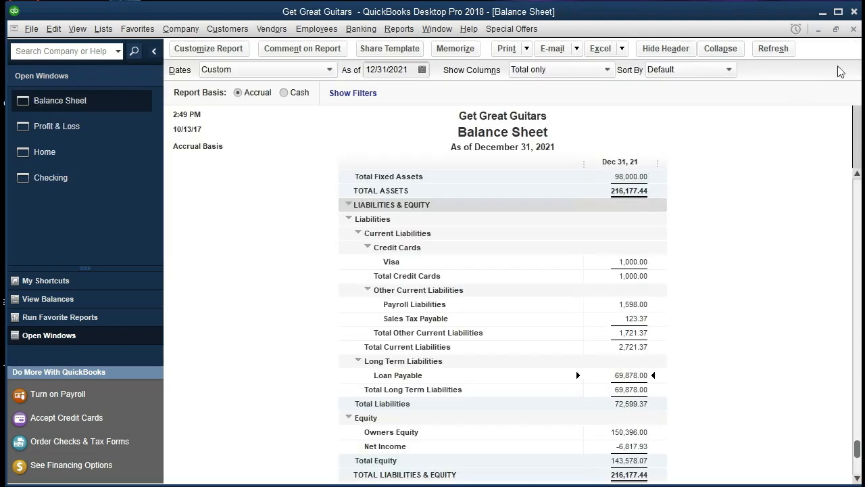